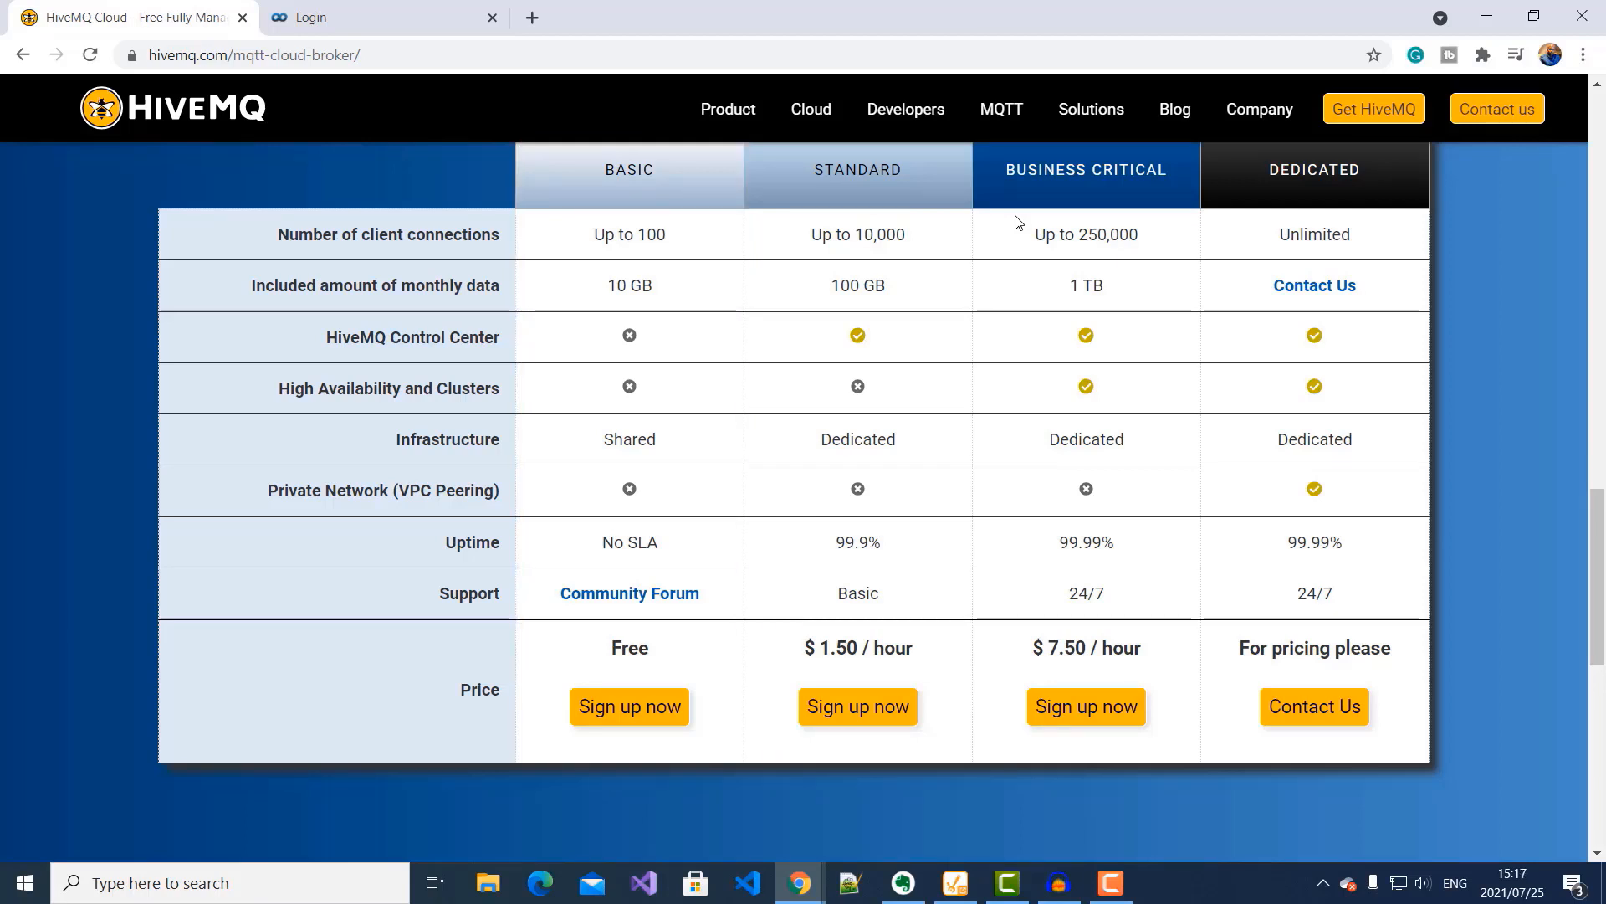
Log in to HiveMQ Cloud through the free Basic plan and open the Basic cluster's MQTT access credentials.
click(625, 708)
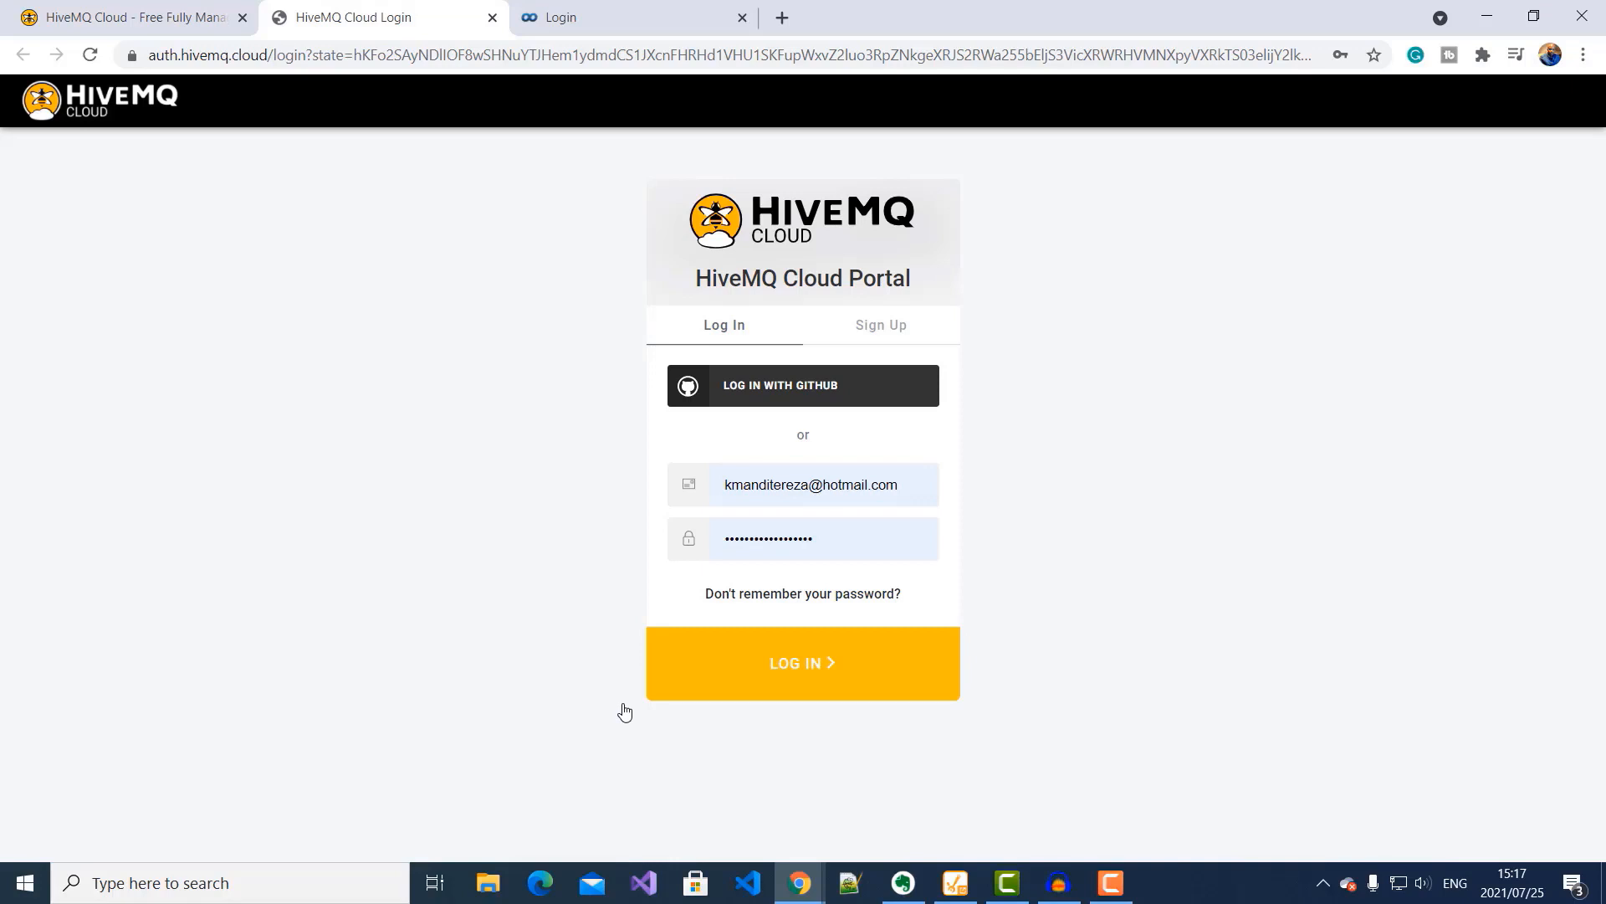
click(813, 679)
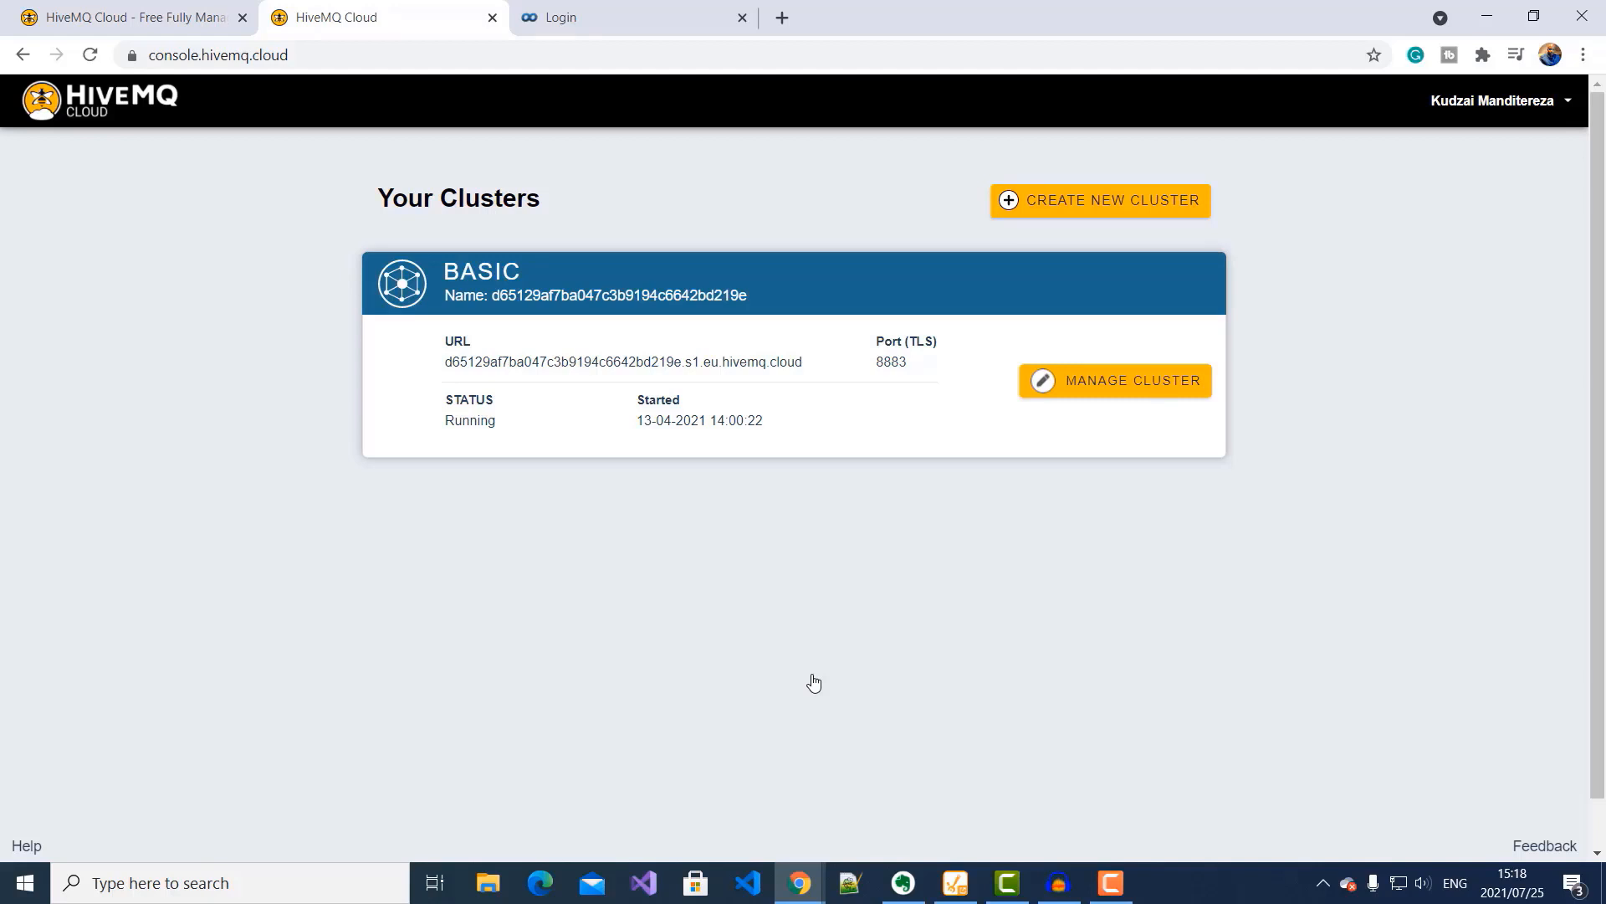
click(1110, 377)
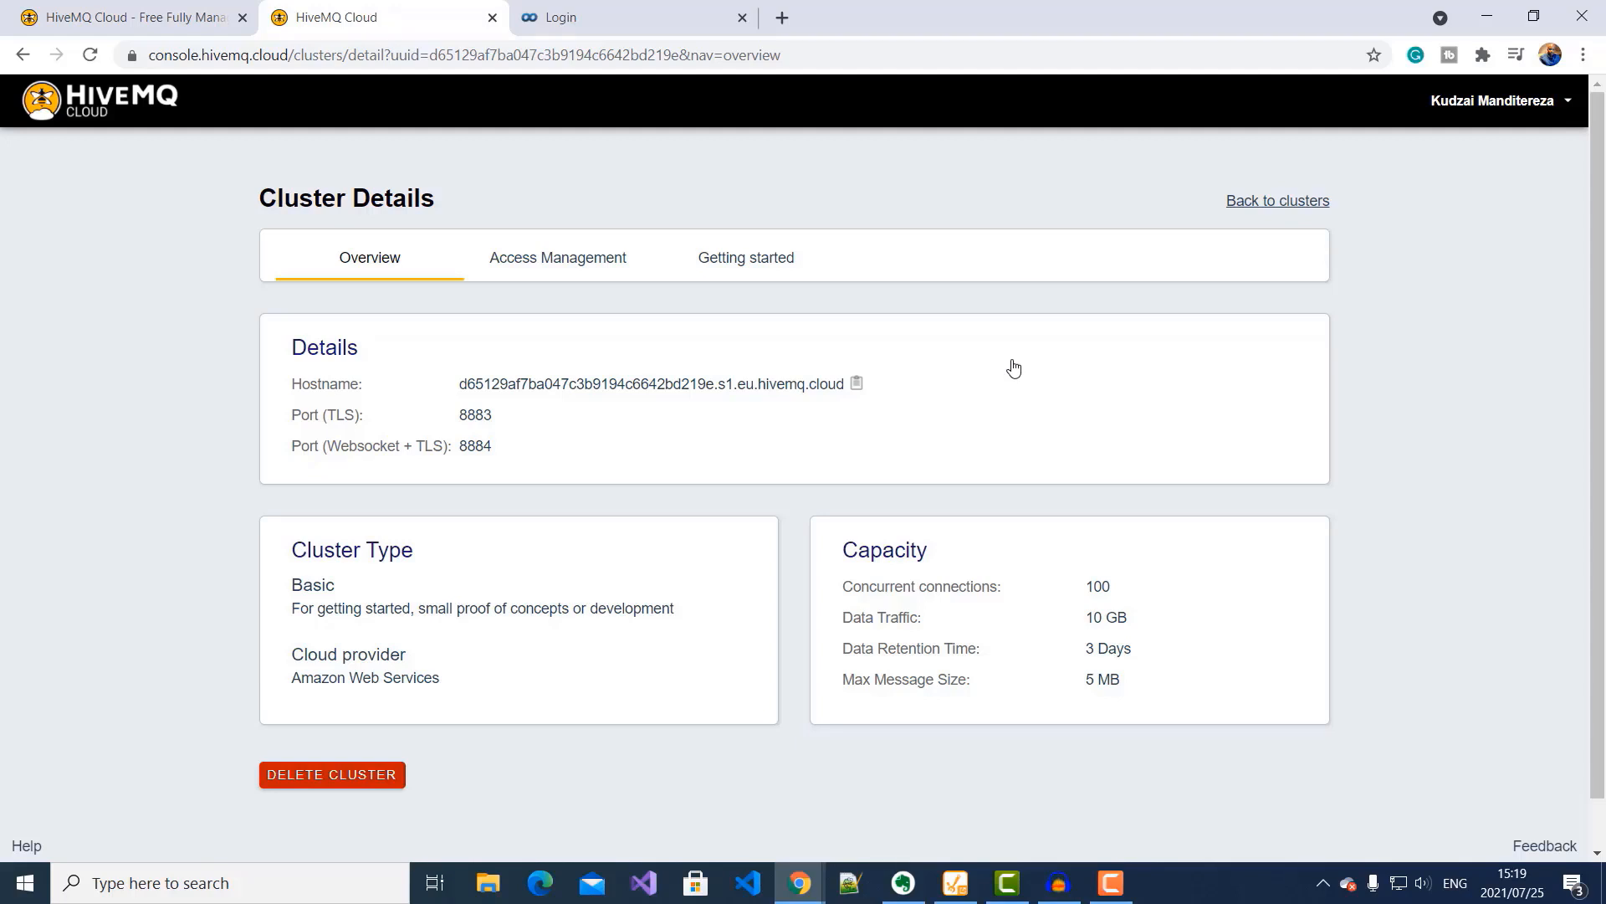
click(567, 258)
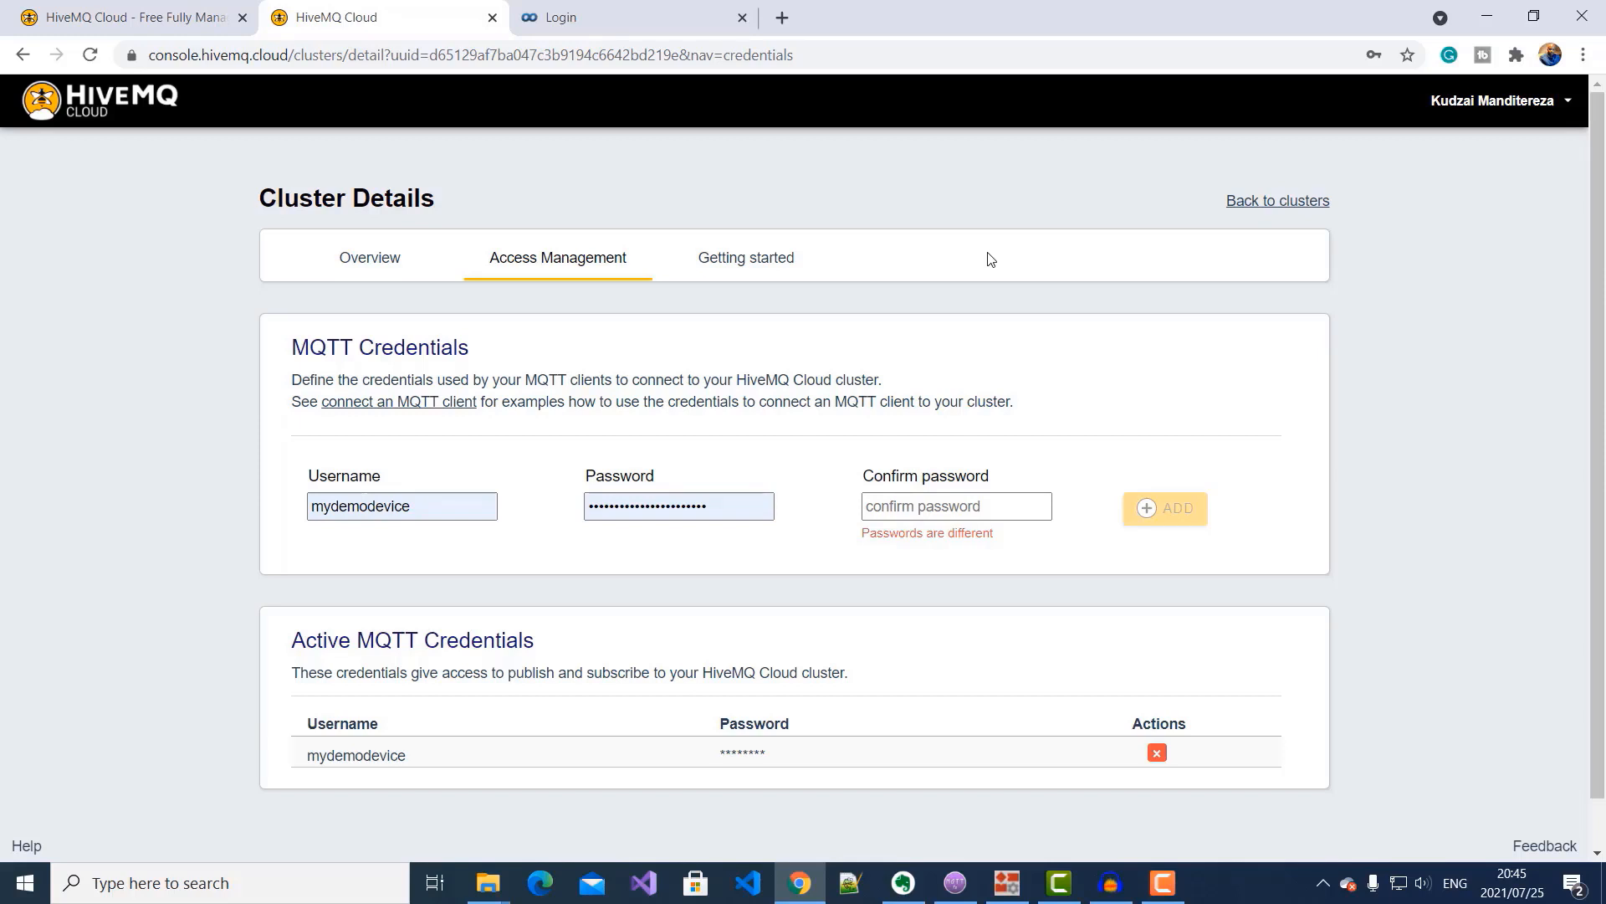
Switch to the groov EPIC login page and sign in as dc with the account password.
click(569, 18)
click(740, 391)
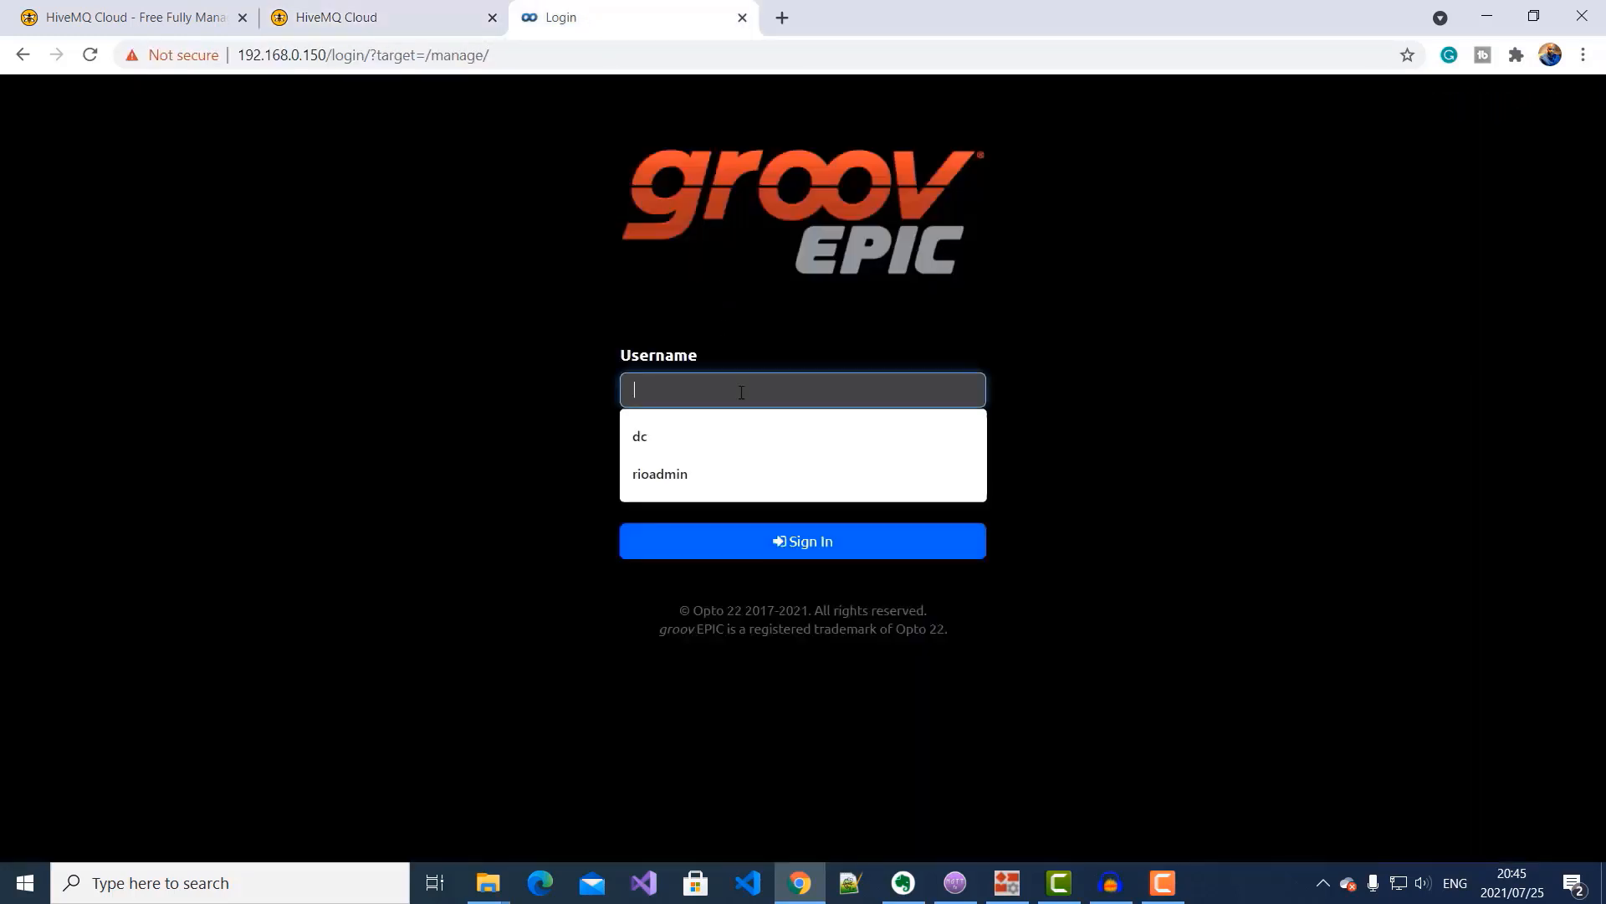
text(dc)
click(749, 457)
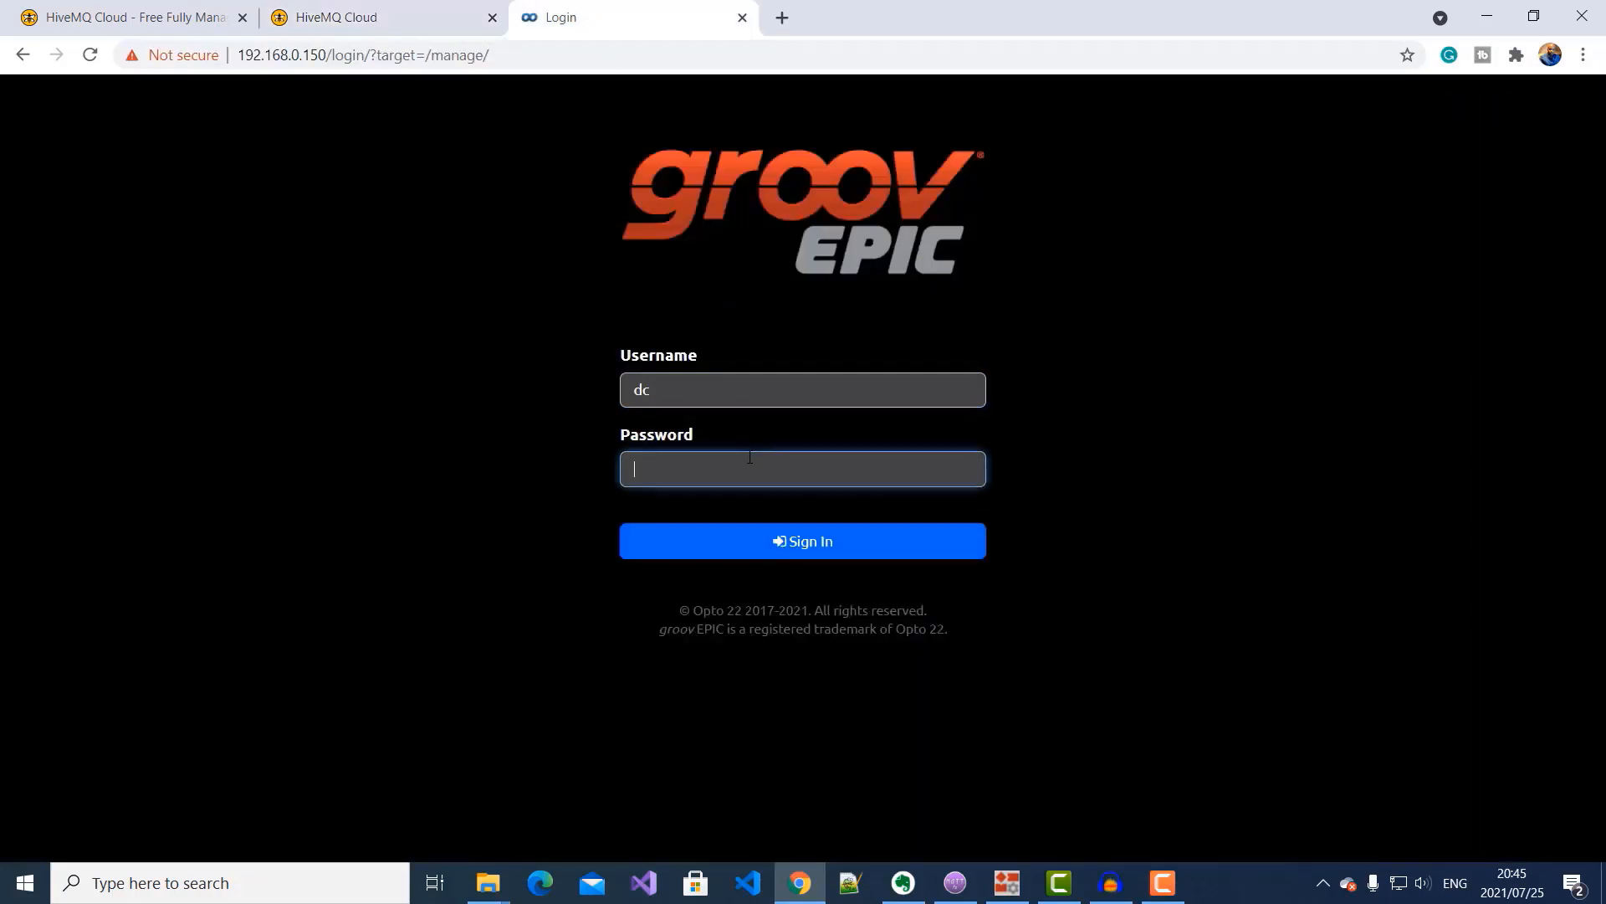
text(••••••)
click(782, 552)
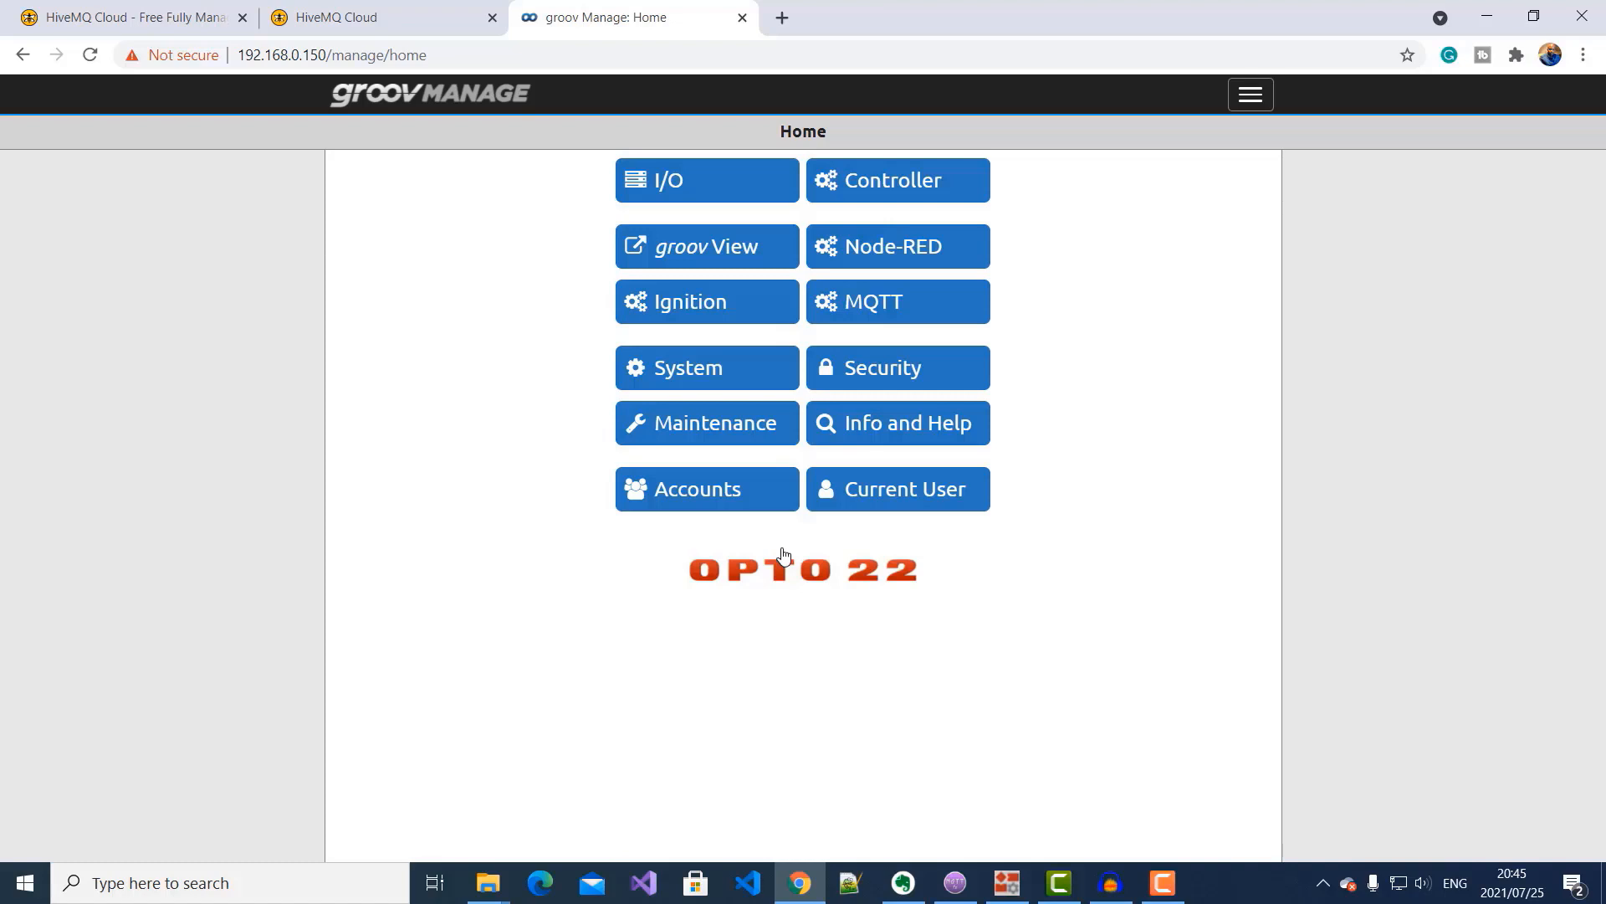
Launch Ignition Edge from groov Manage's Ignition settings and open the gateway's configuration section.
click(717, 303)
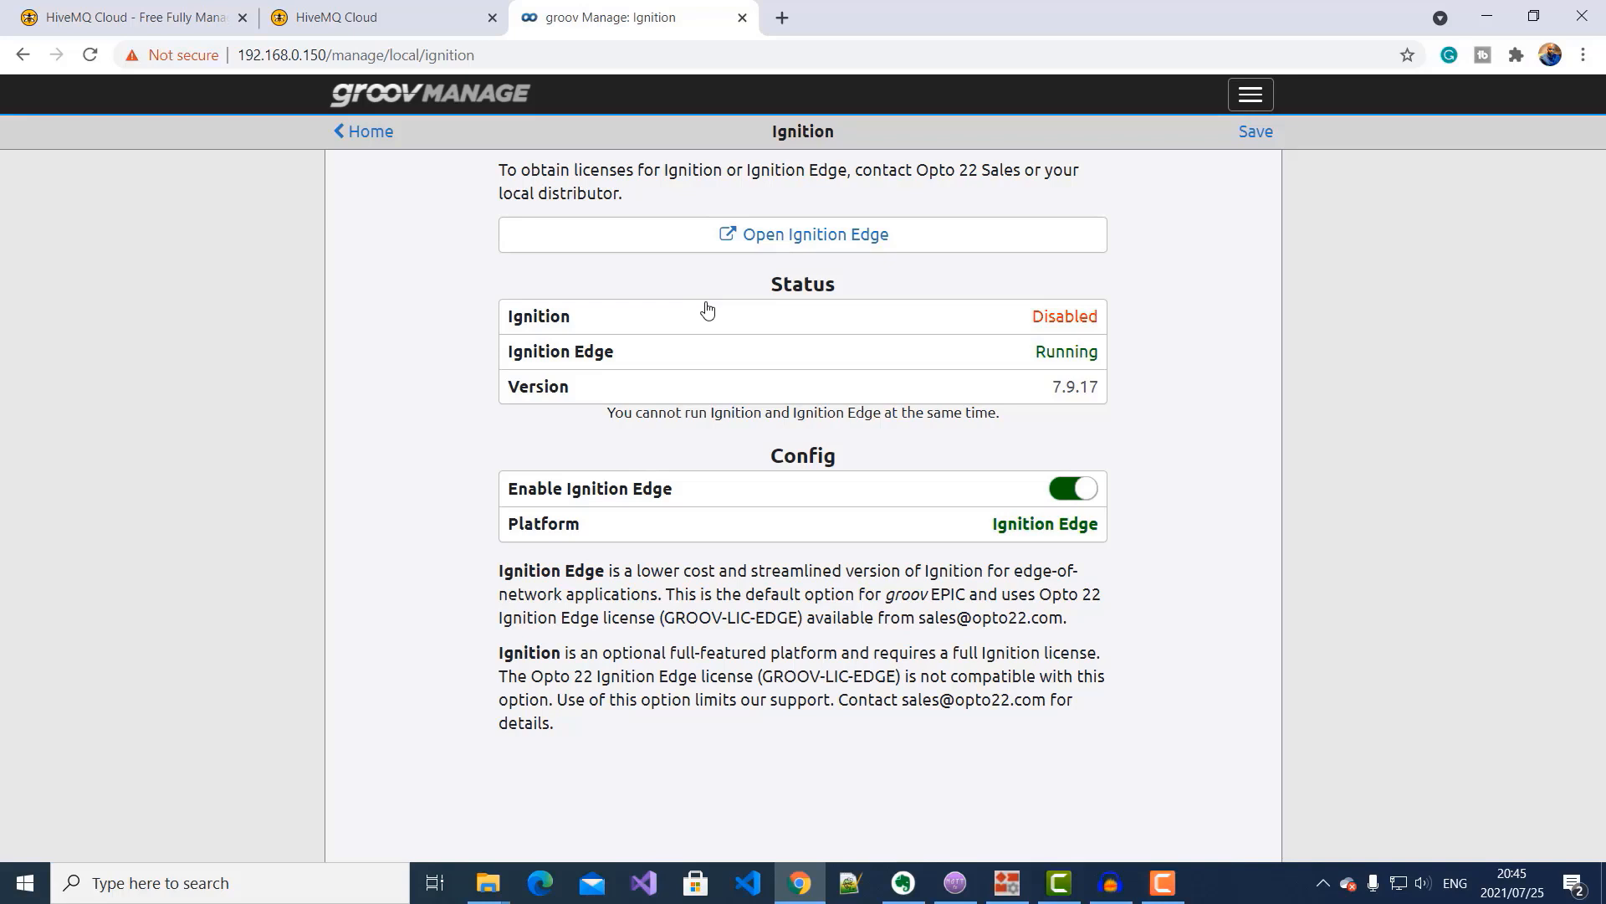
click(818, 239)
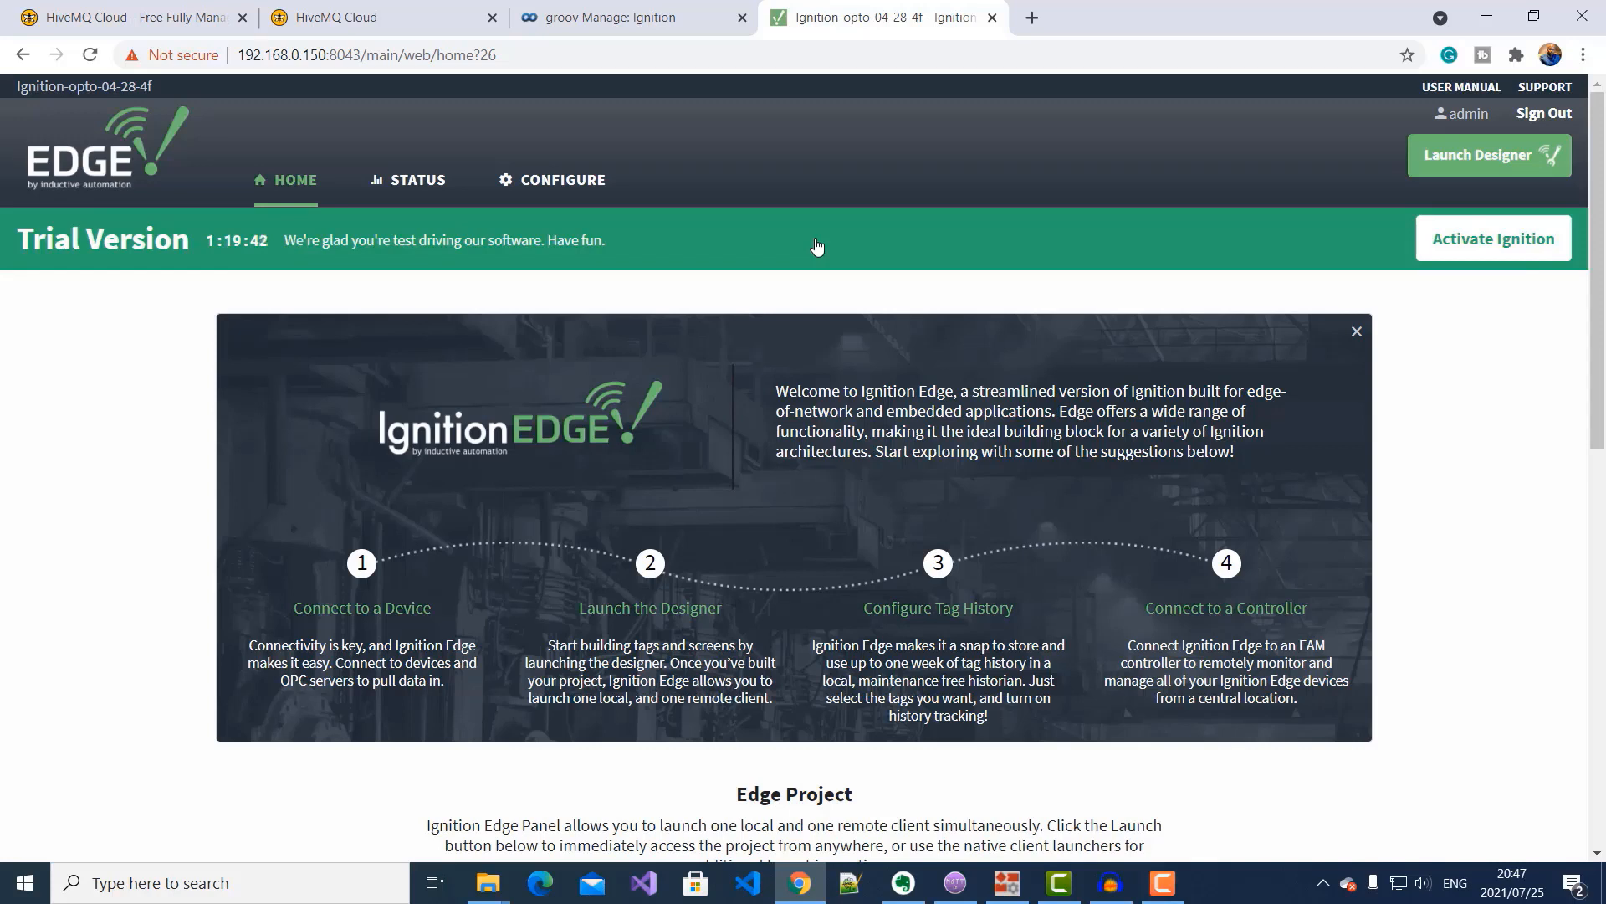
click(573, 184)
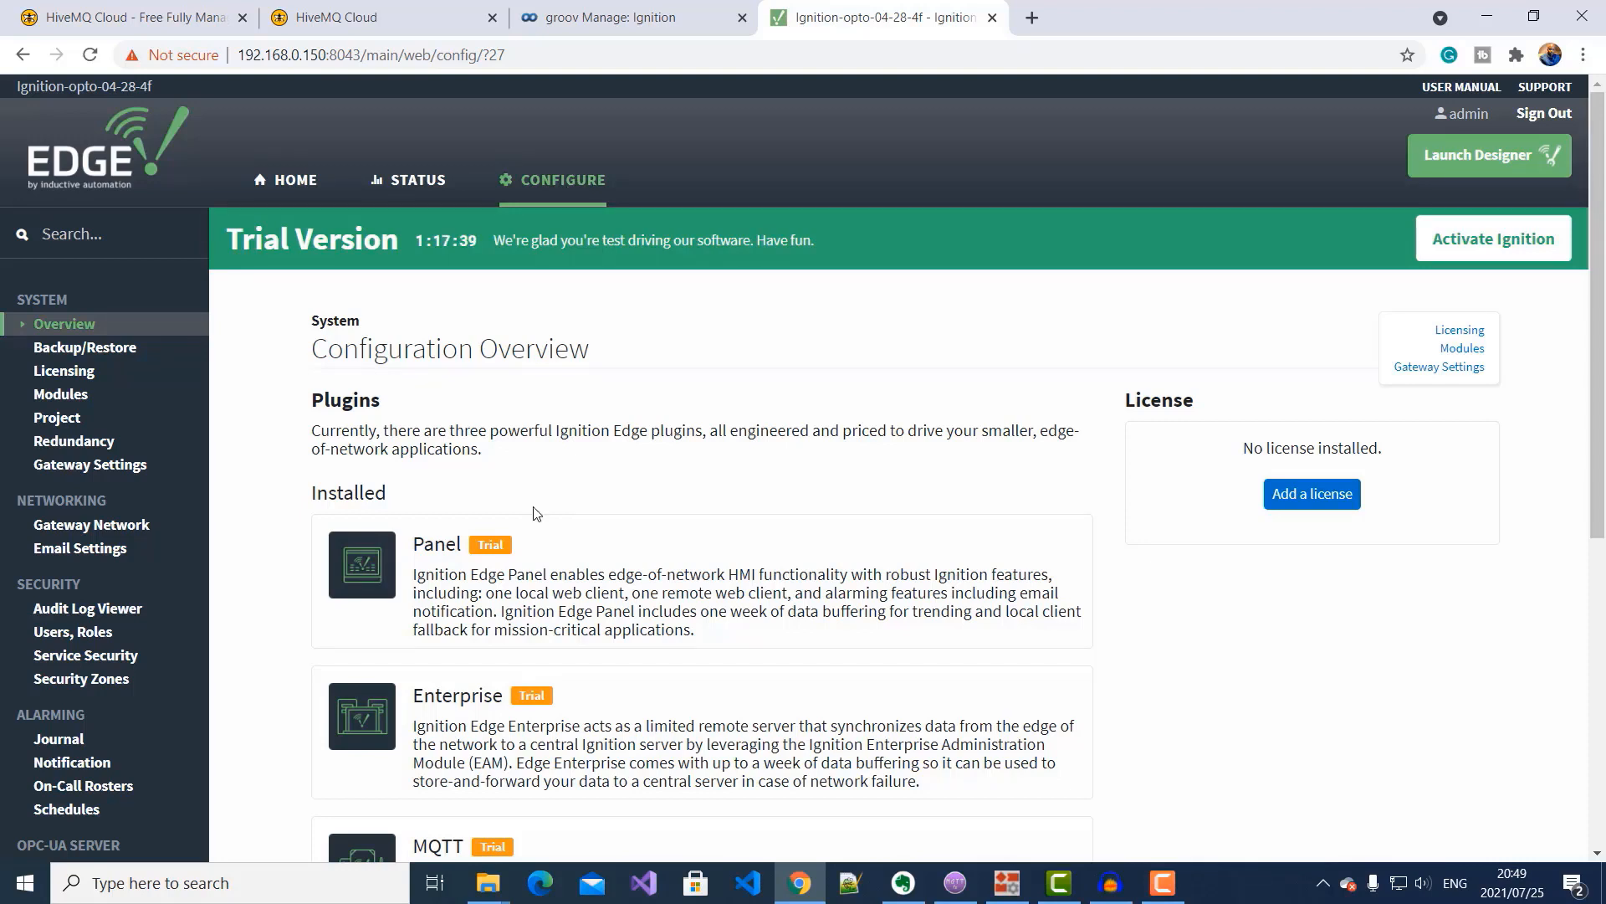
Review the settings of the OPC-UA server's PAC_Control device and save the device.
scroll(536, 512, down, 6)
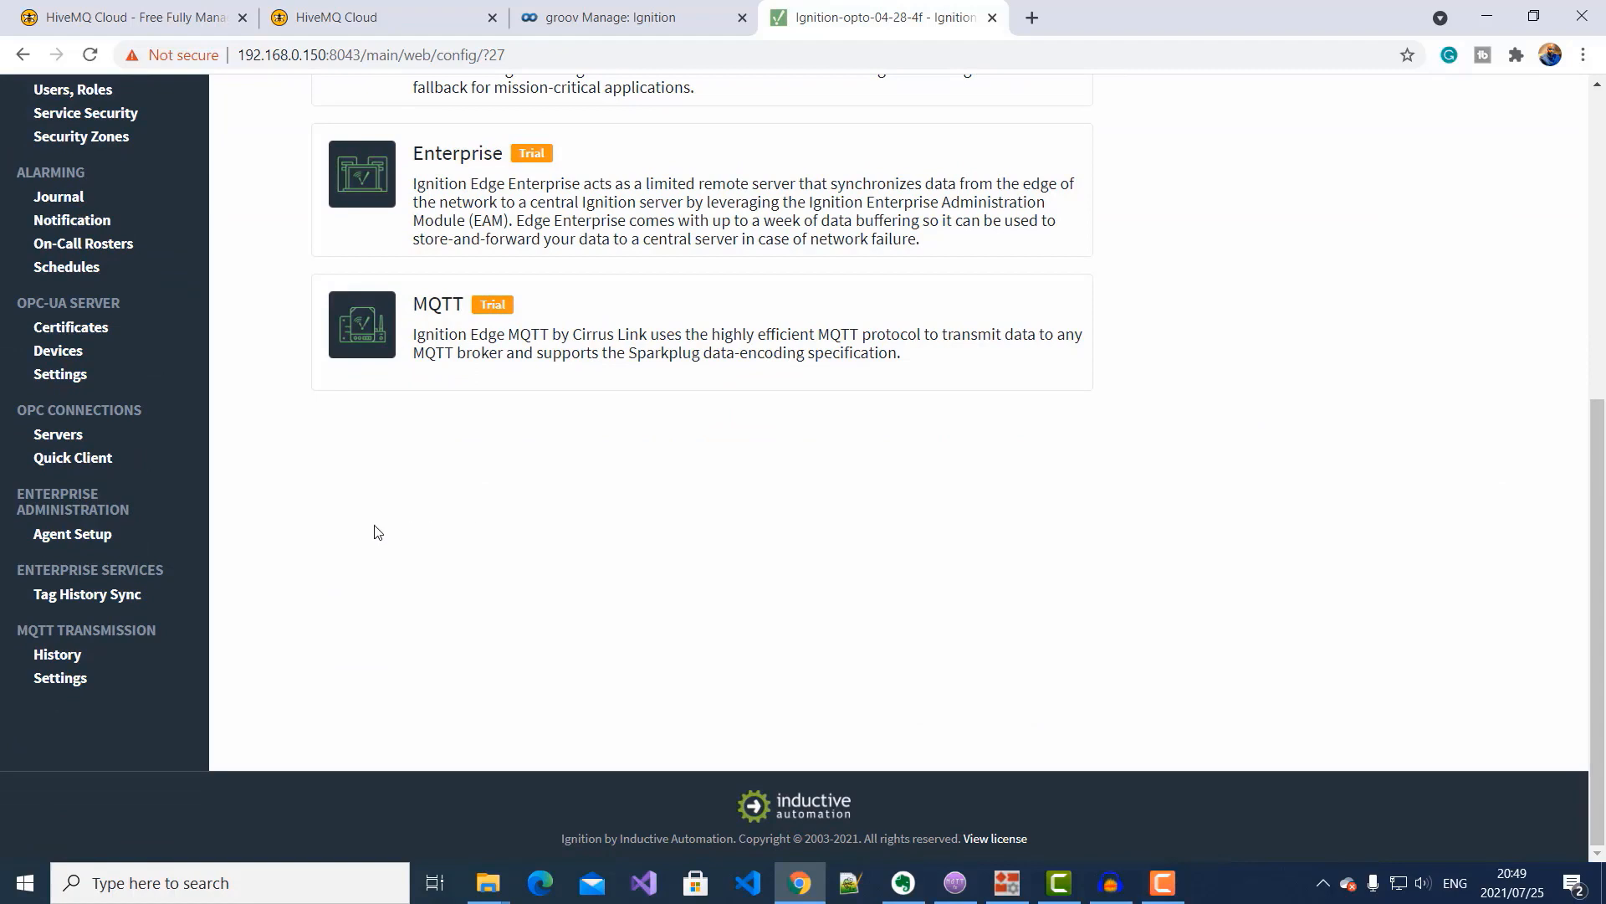
click(48, 353)
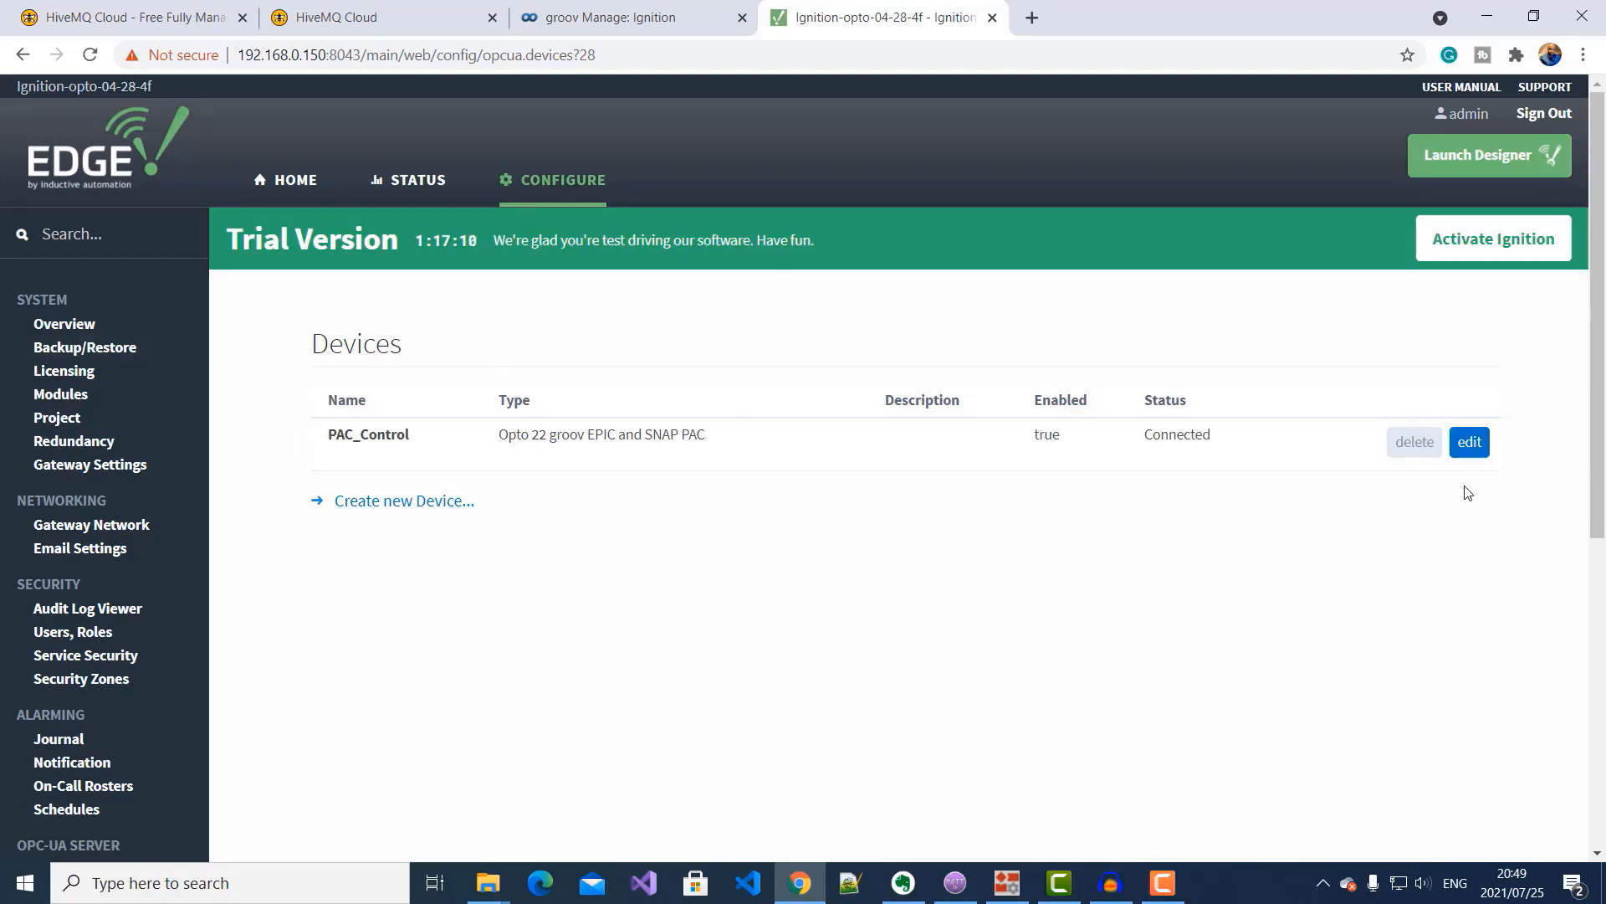
click(1470, 444)
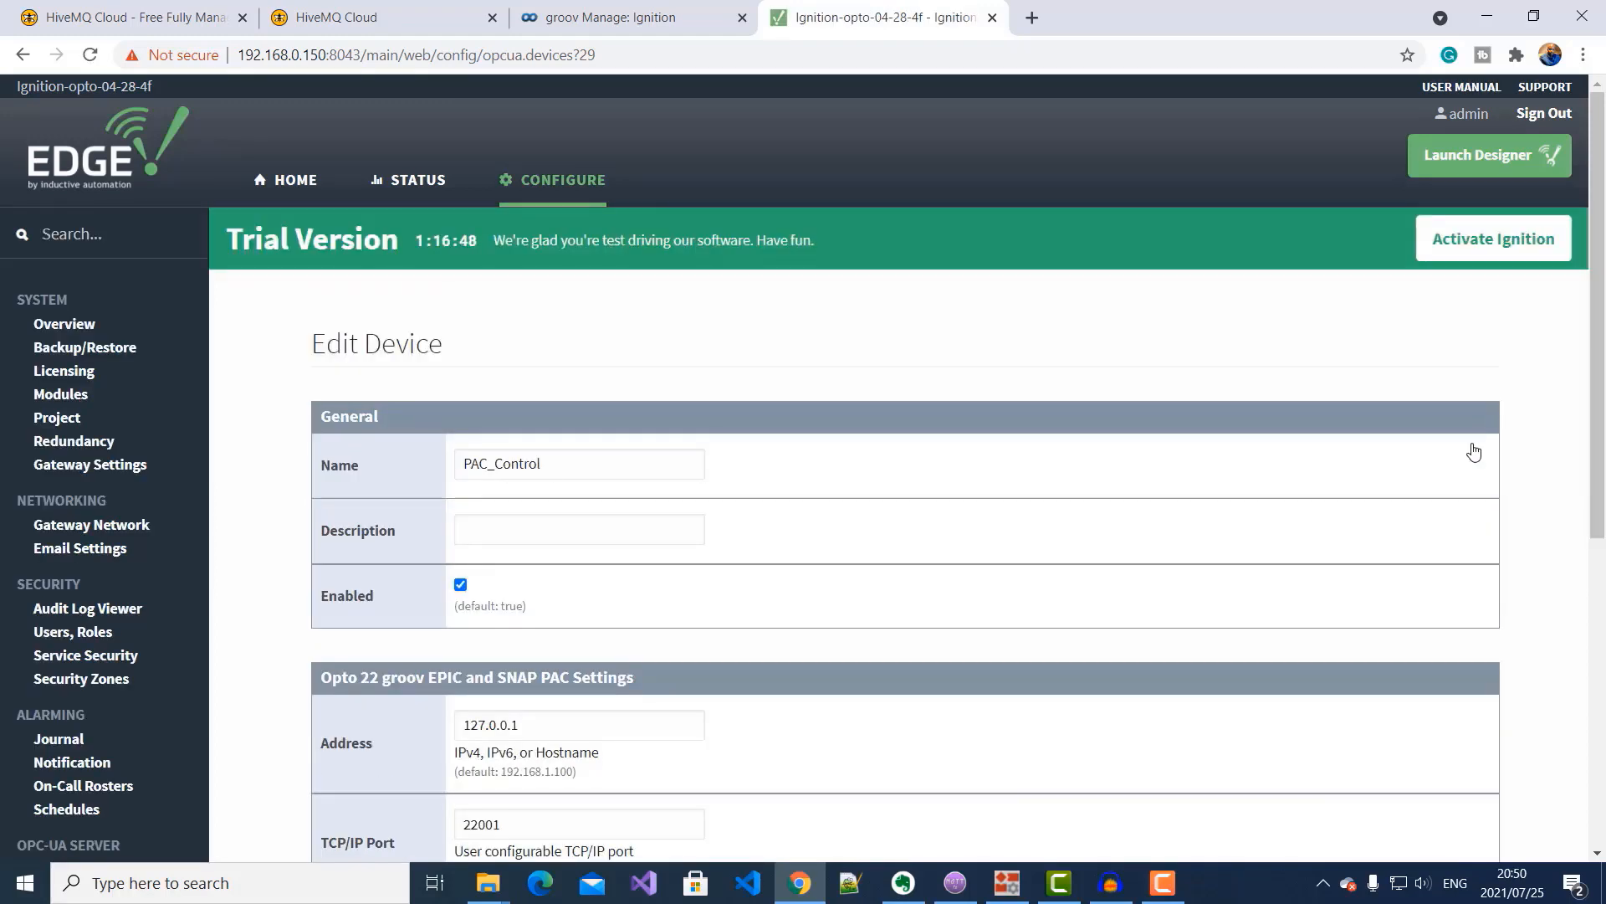
scroll(1474, 452, down, 1)
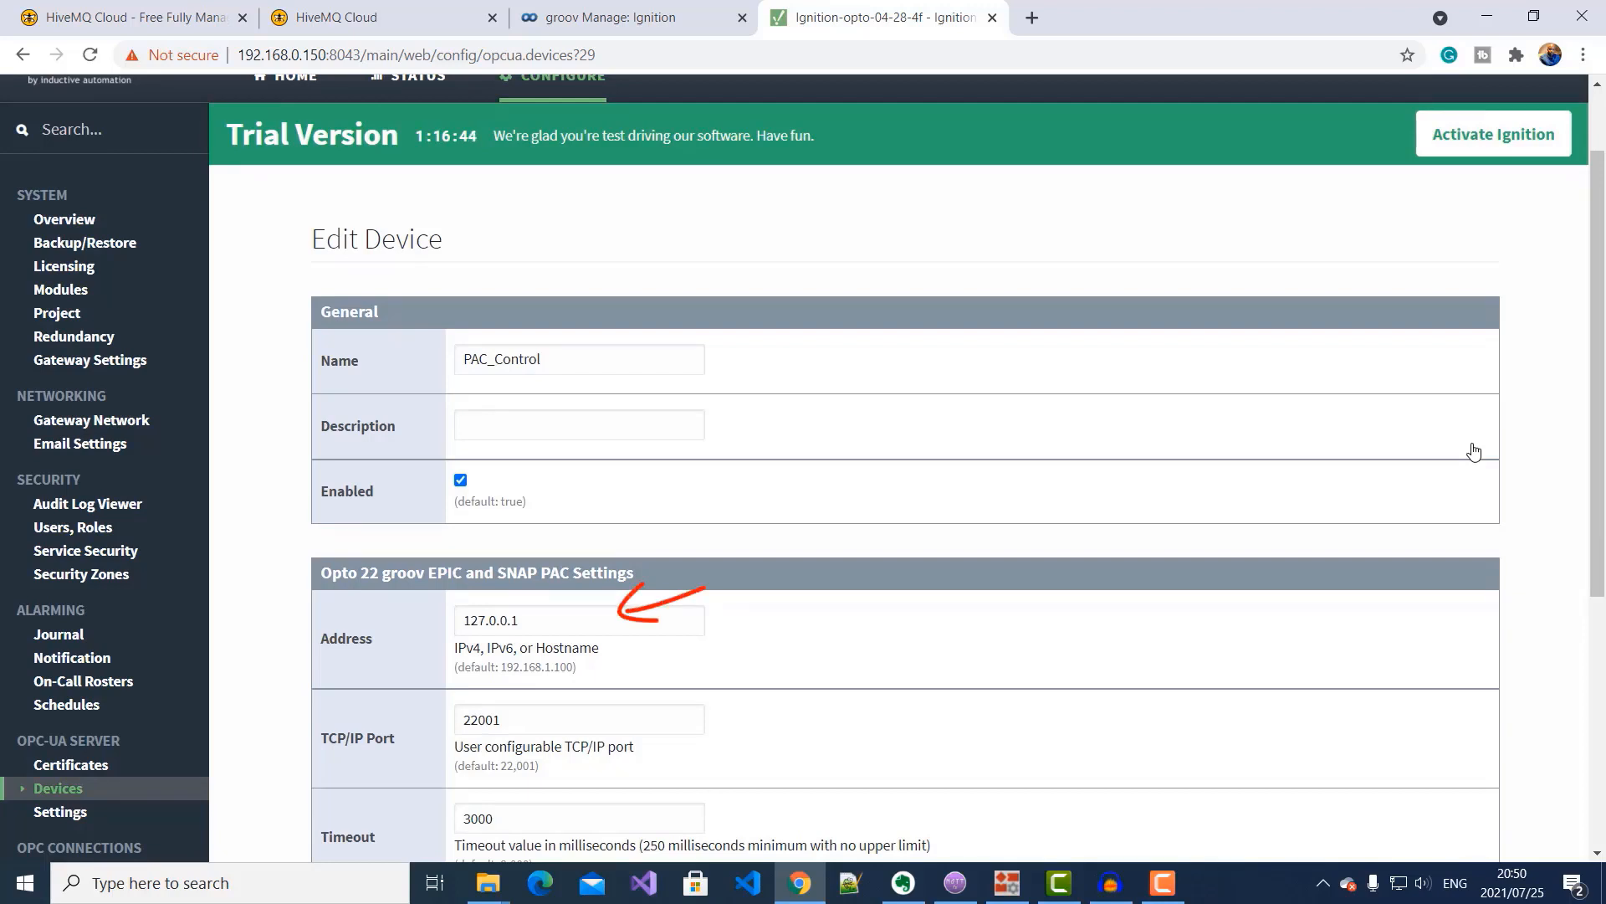
scroll(1475, 452, down, 5)
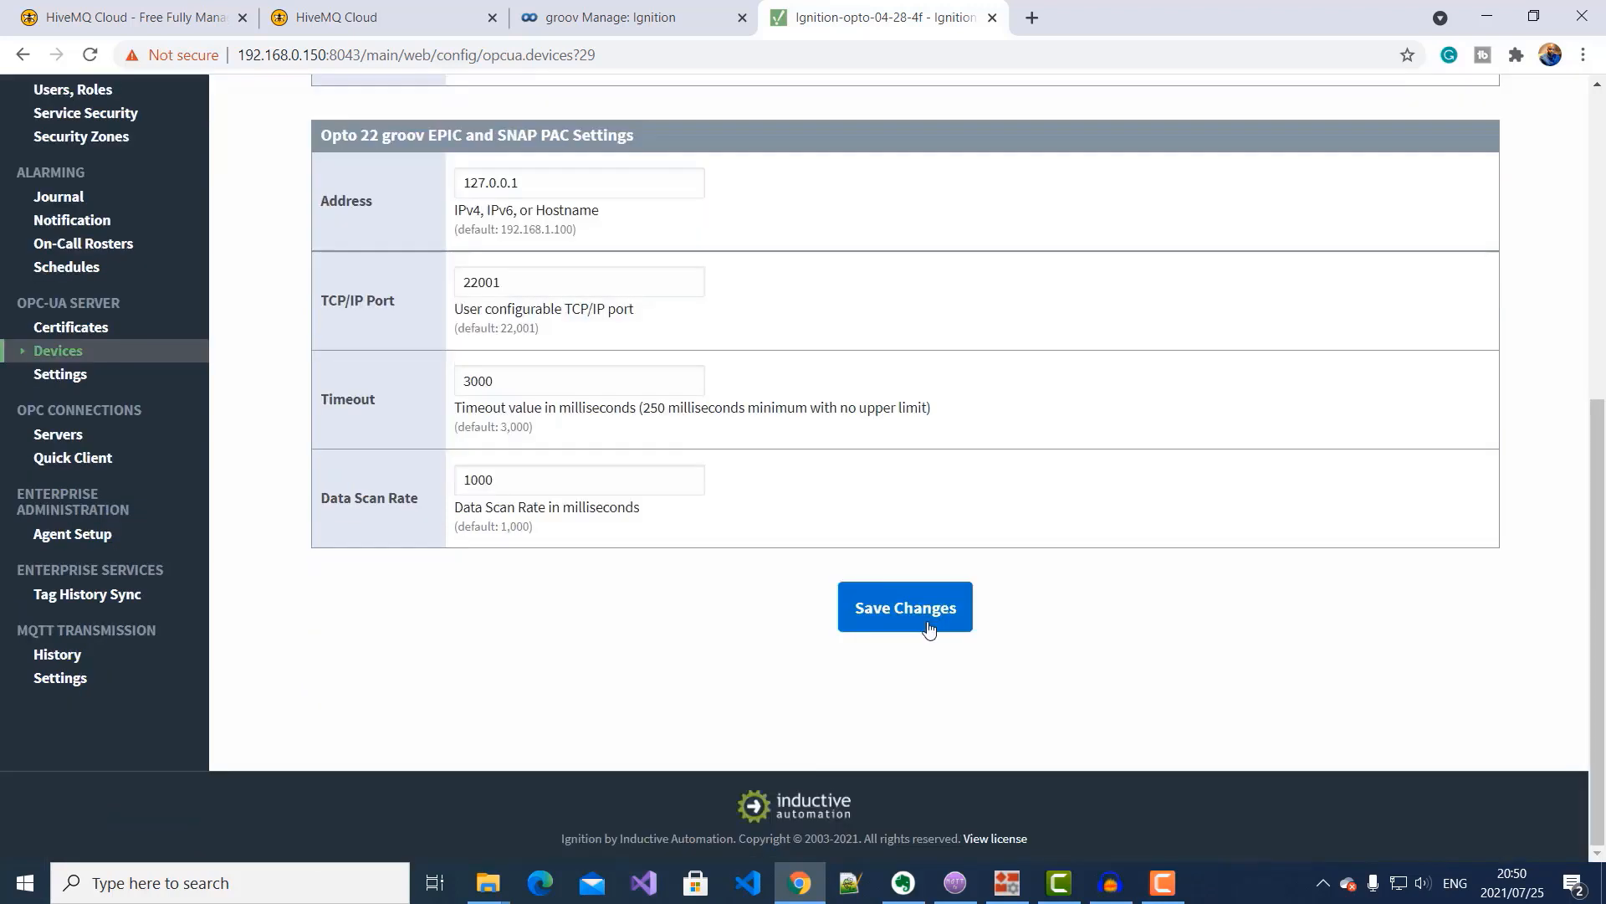
click(927, 628)
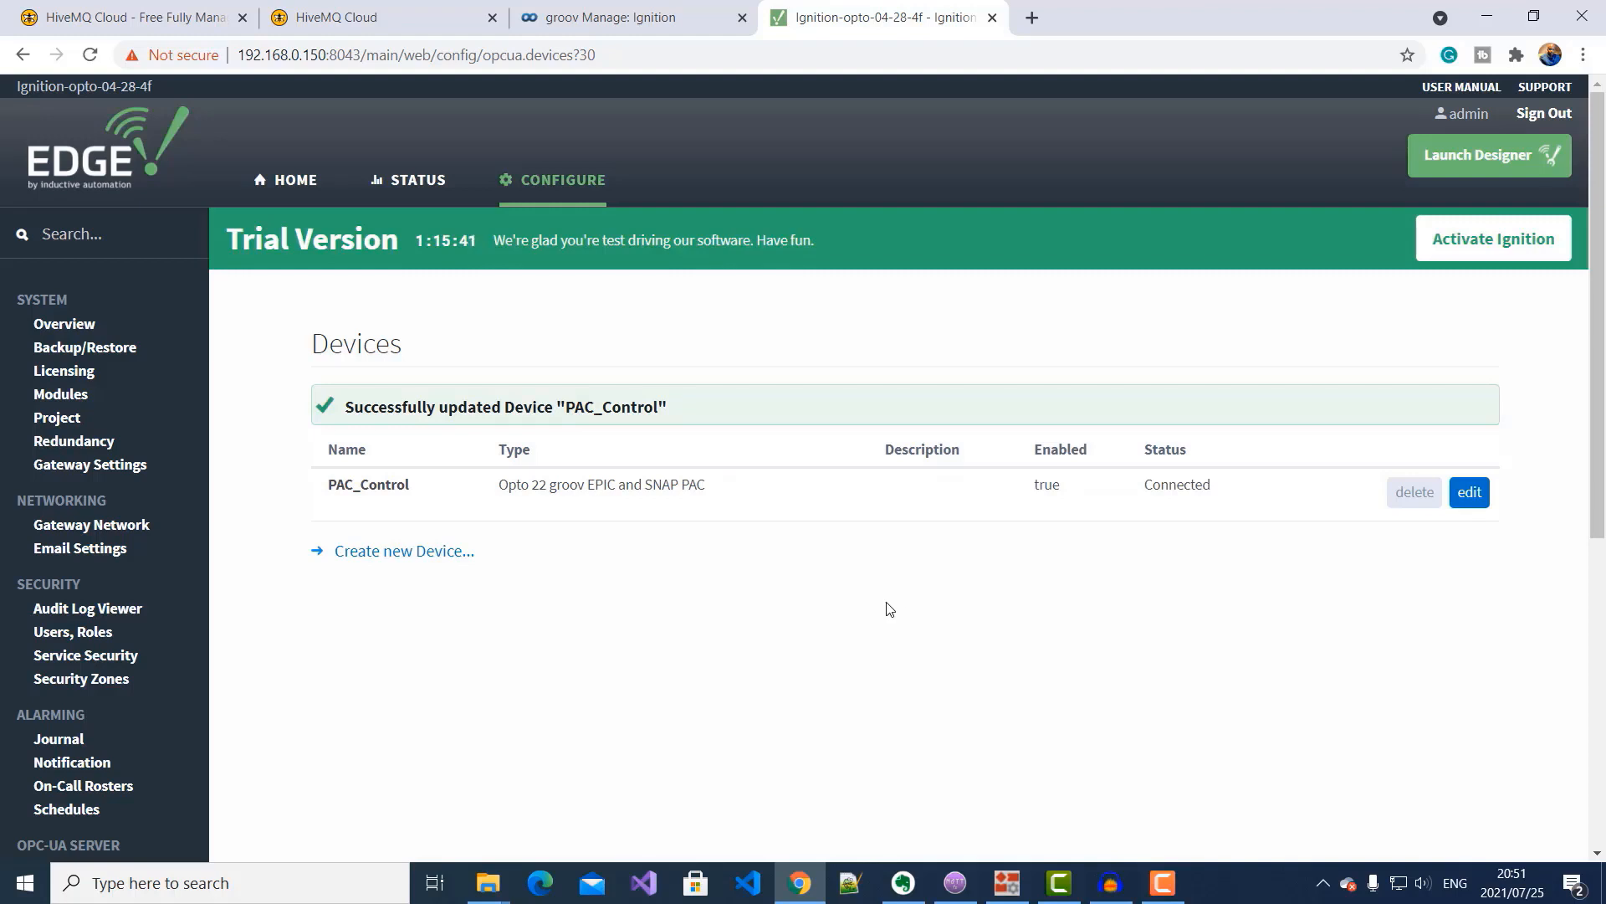
Start adding an OPC-UA device and look through the available device driver types.
click(404, 553)
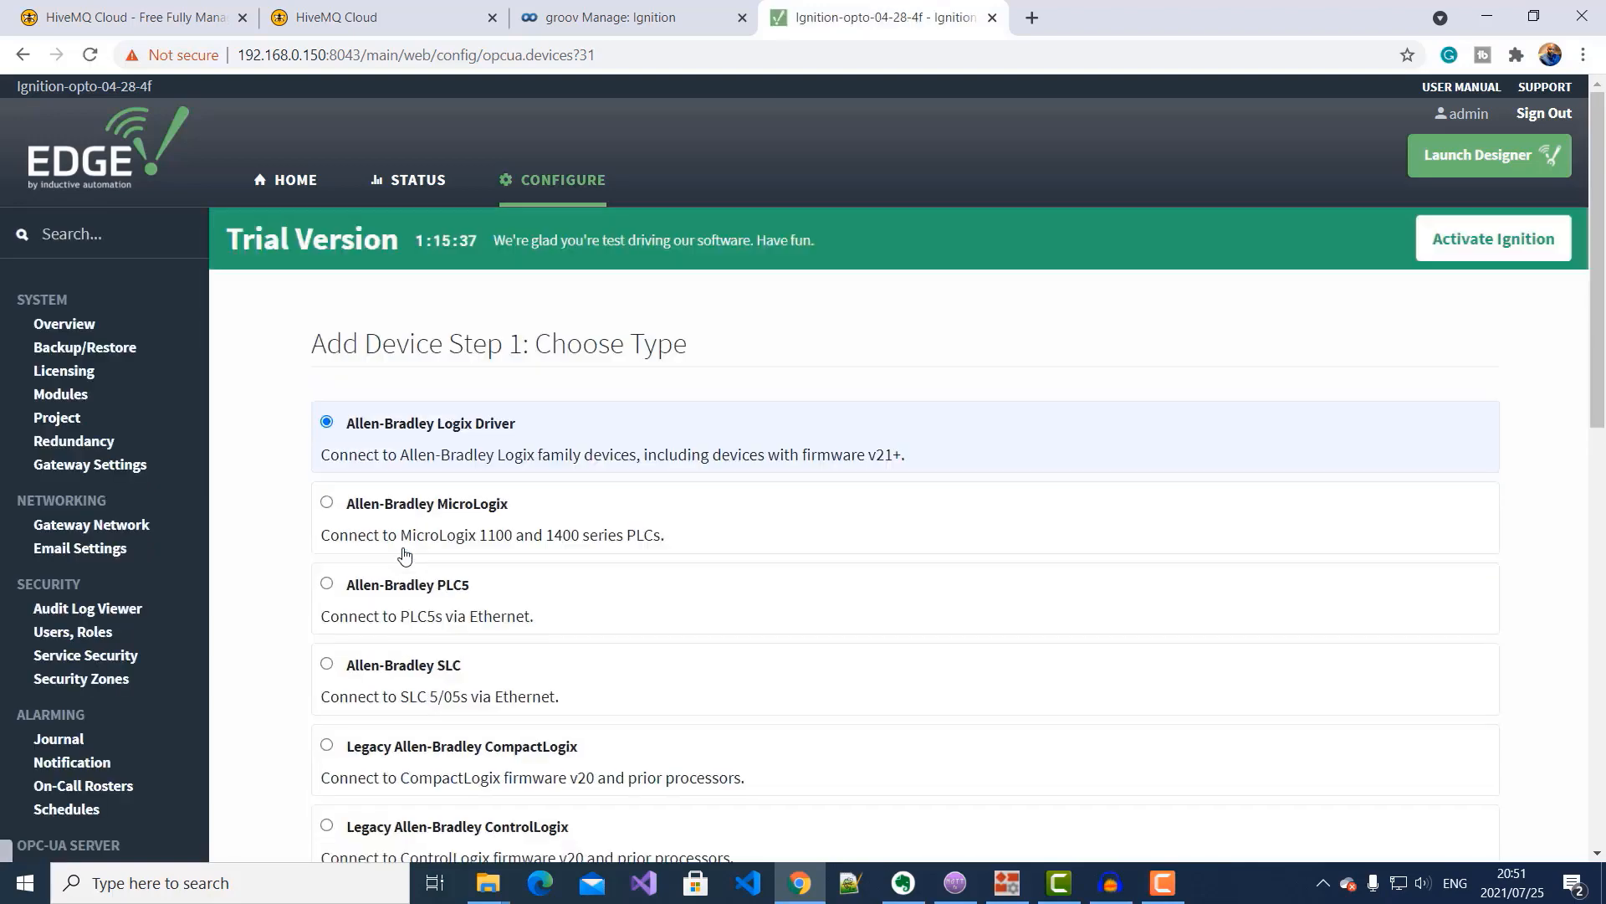
scroll(404, 552, down, 5)
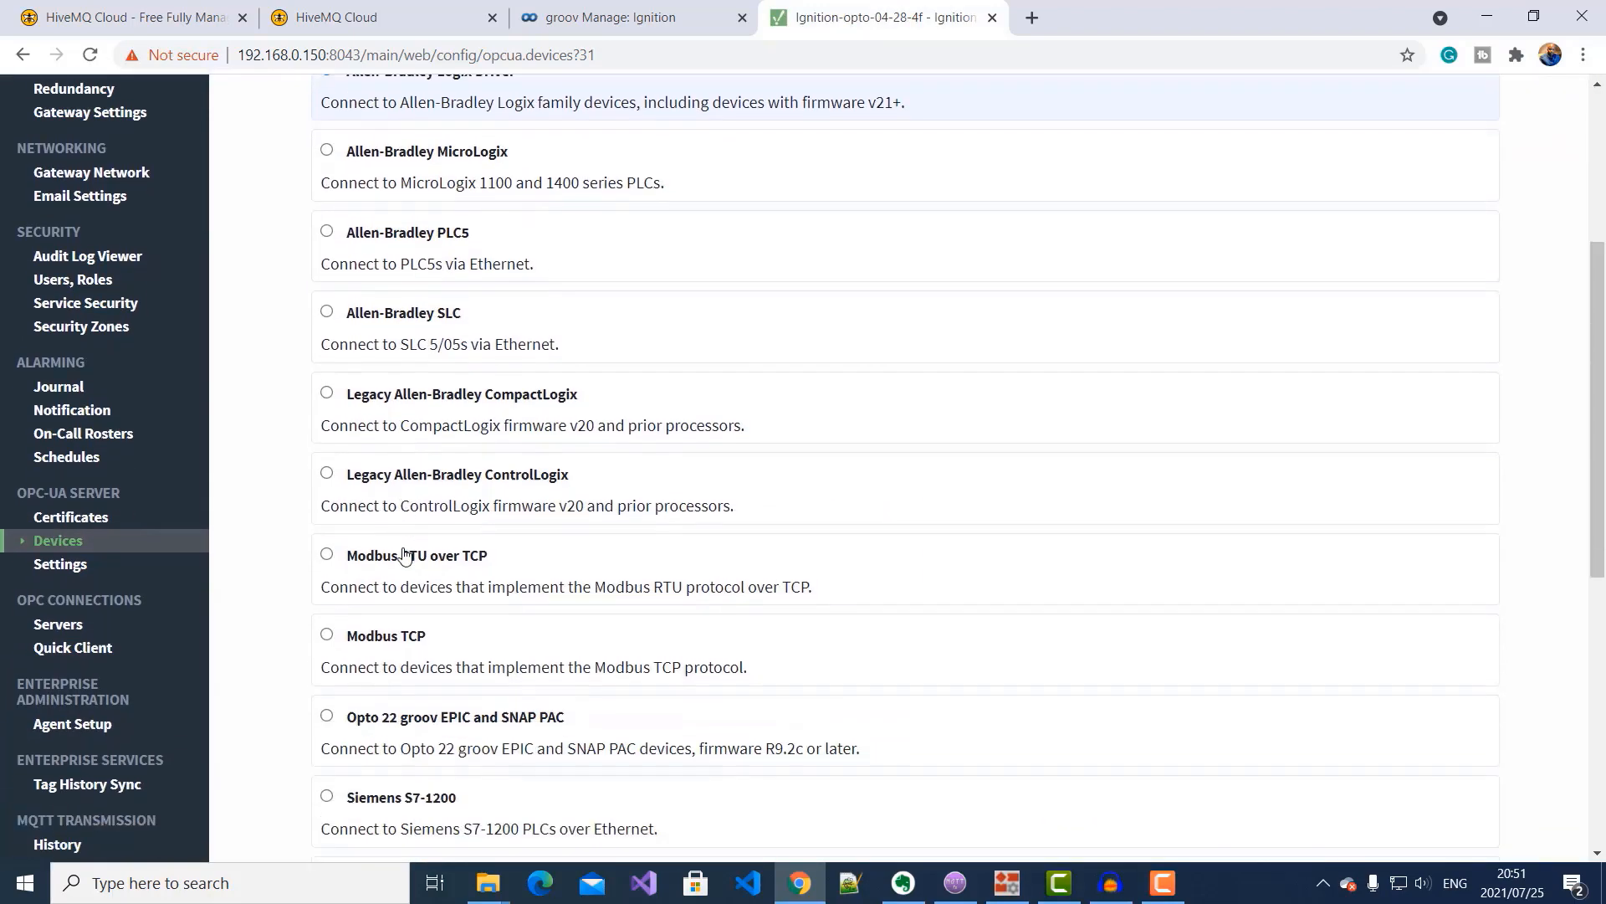
scroll(404, 553, down, 6)
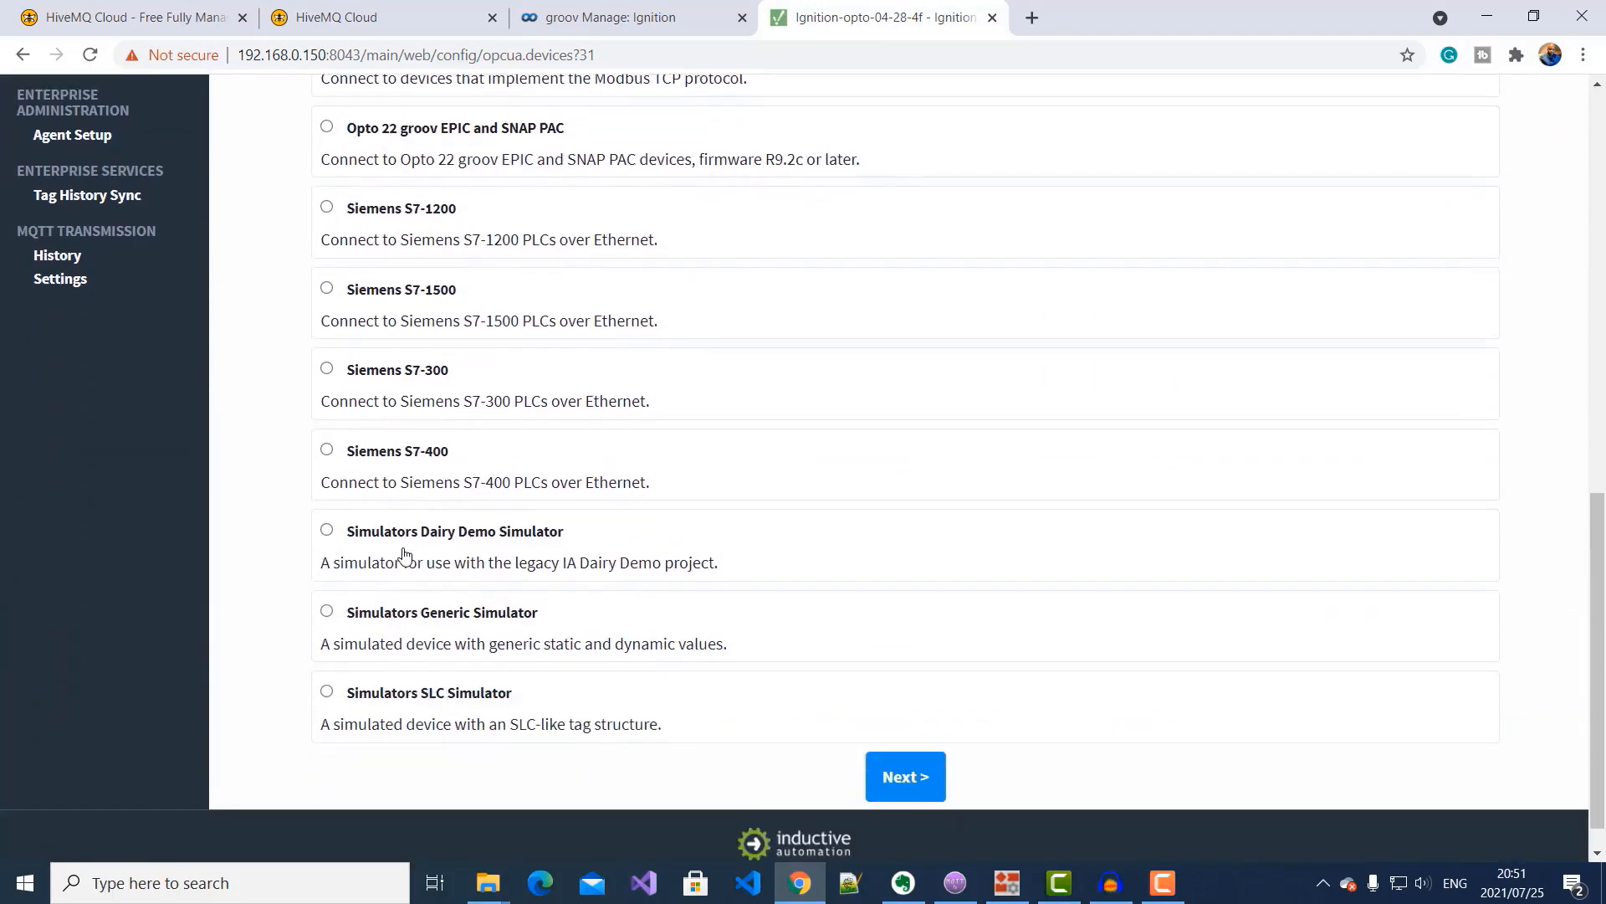
scroll(404, 552, down, 1)
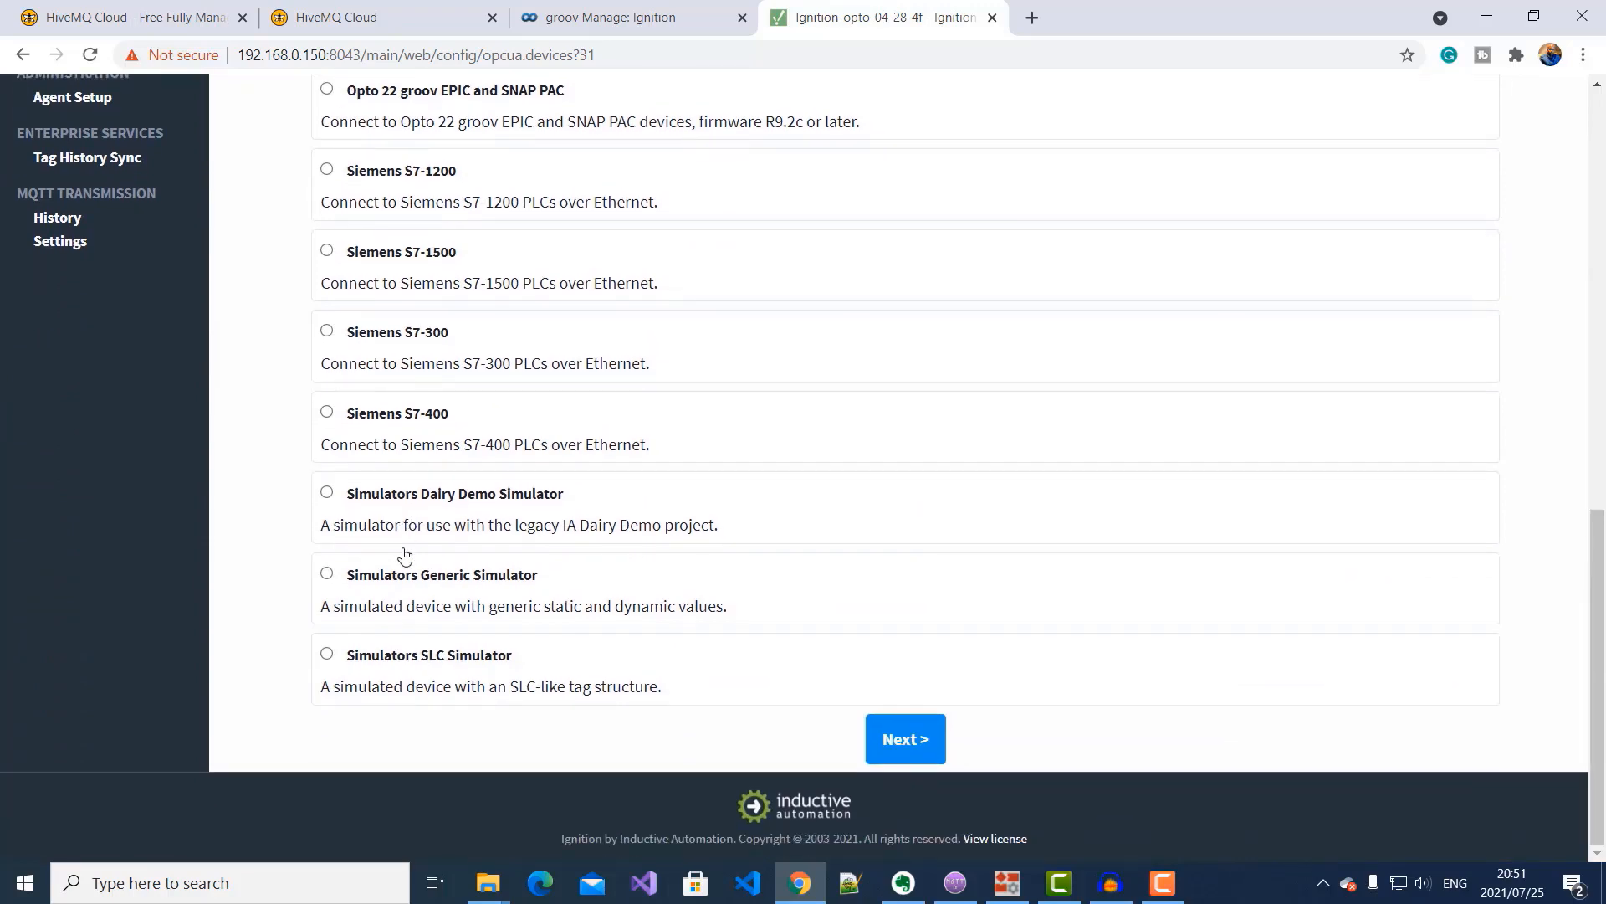
scroll(404, 552, up, 12)
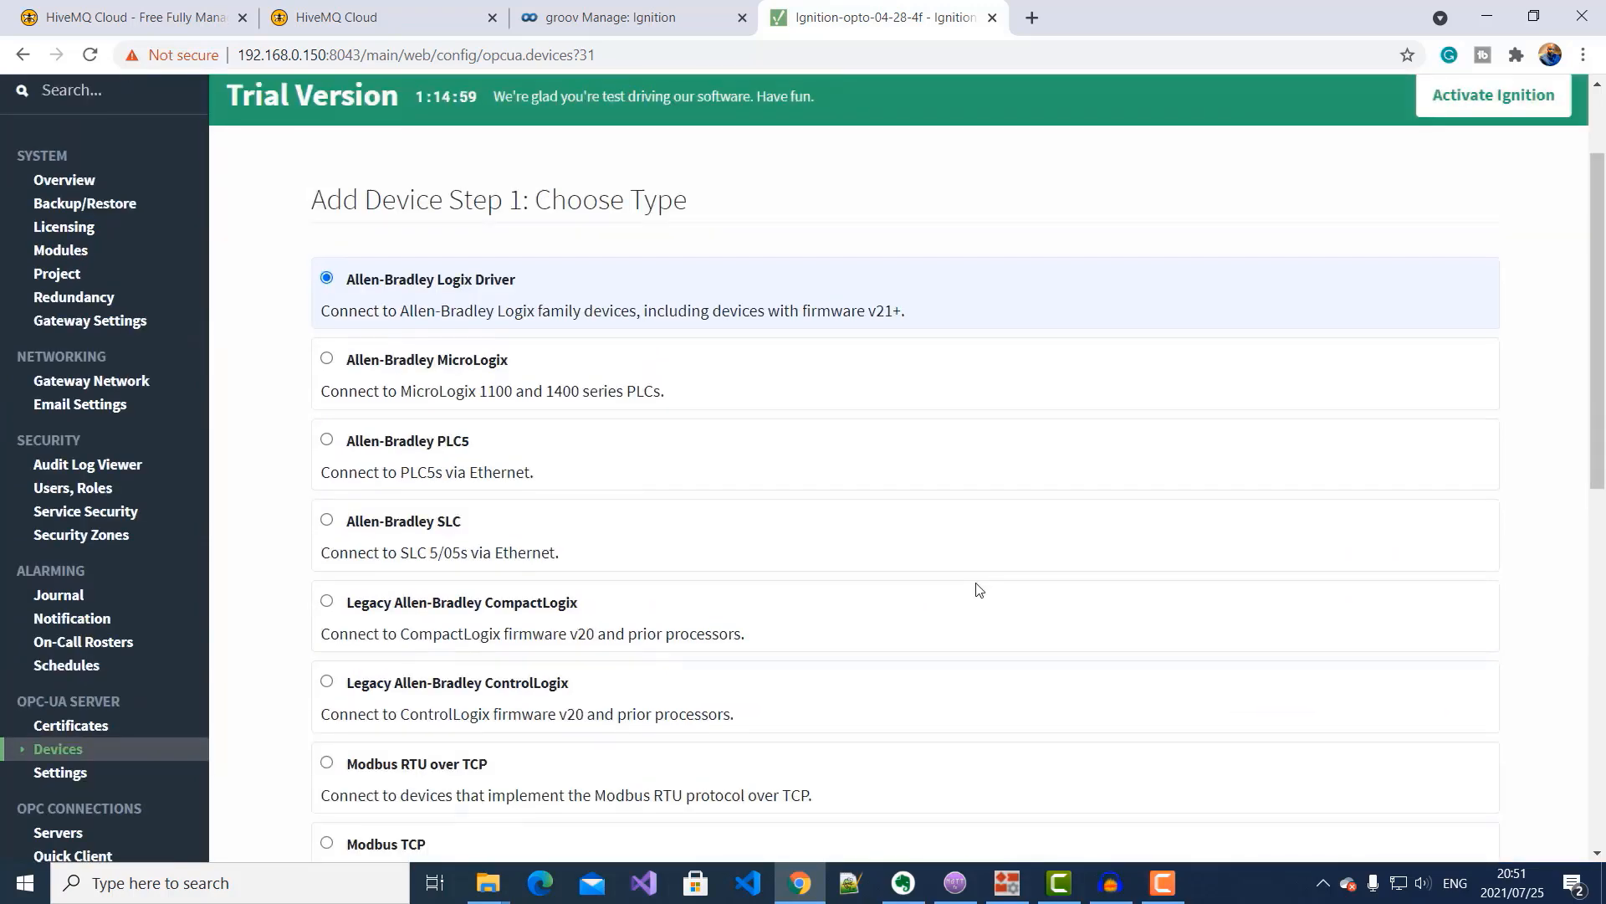
scroll(977, 590, down, 6)
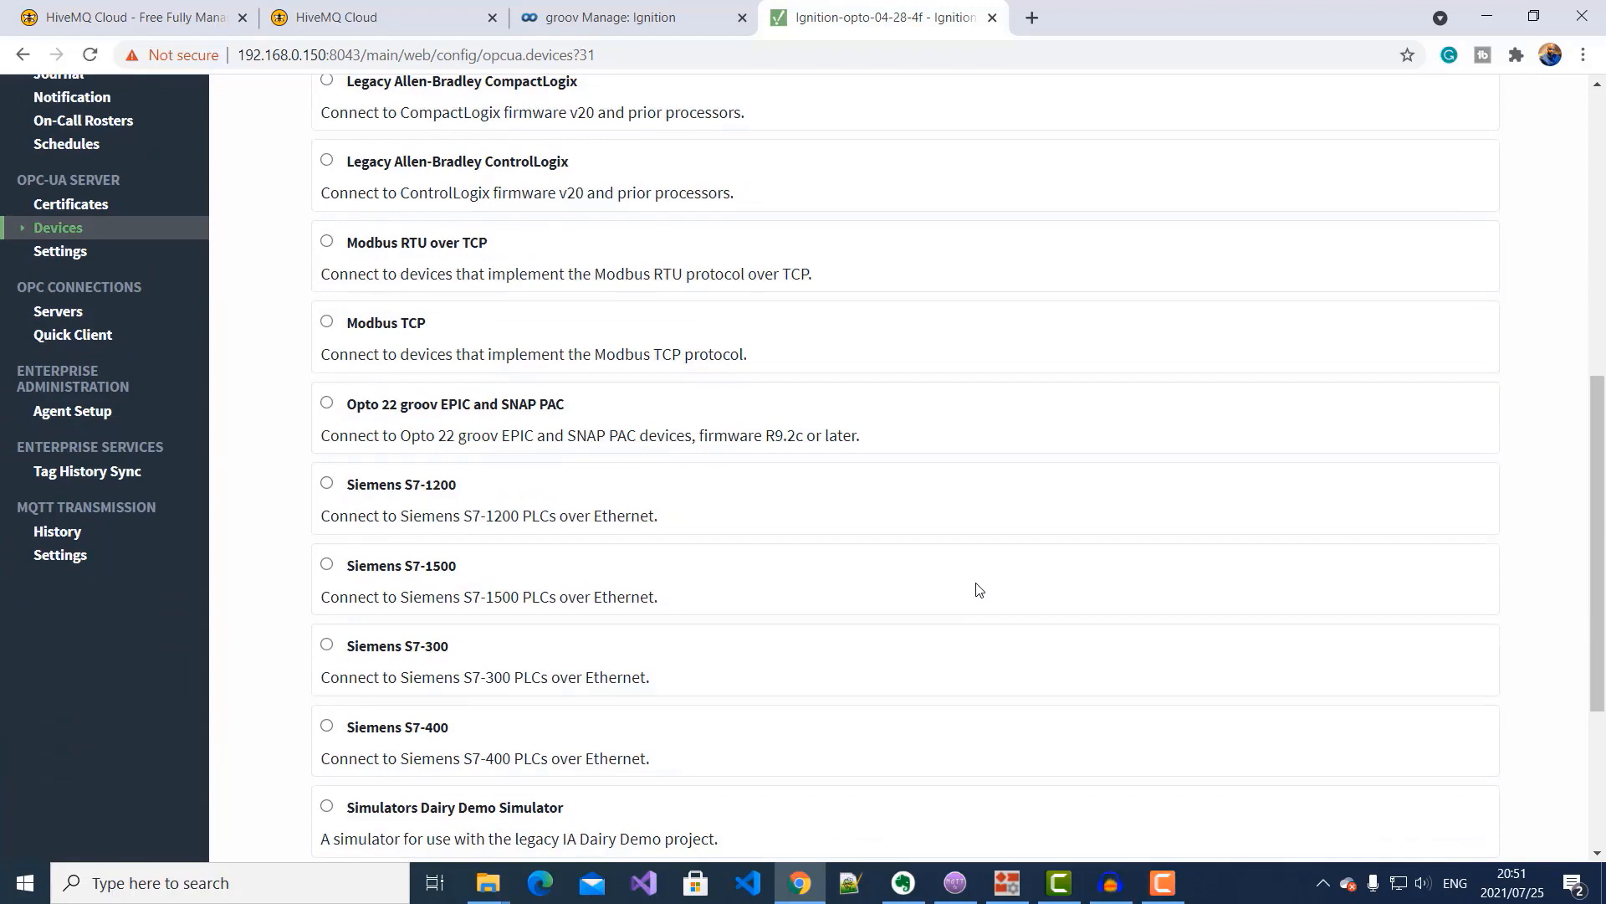
Browse the PAC_Control device's tags under the Ignition OPC-UA Server in the OPC Quick Client.
click(98, 335)
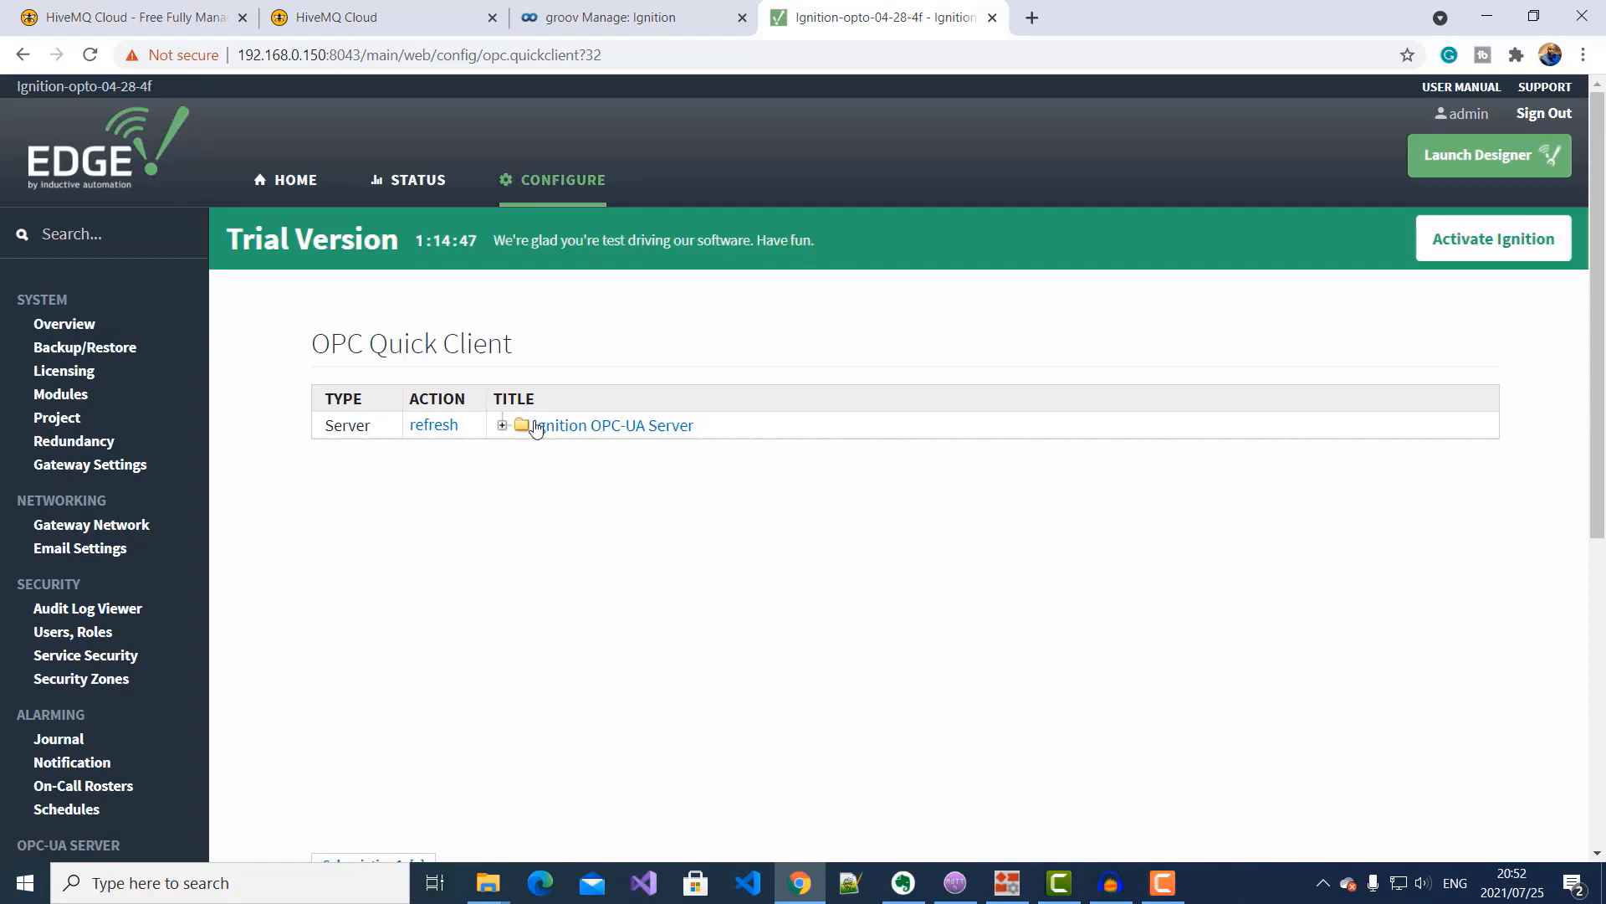
click(500, 425)
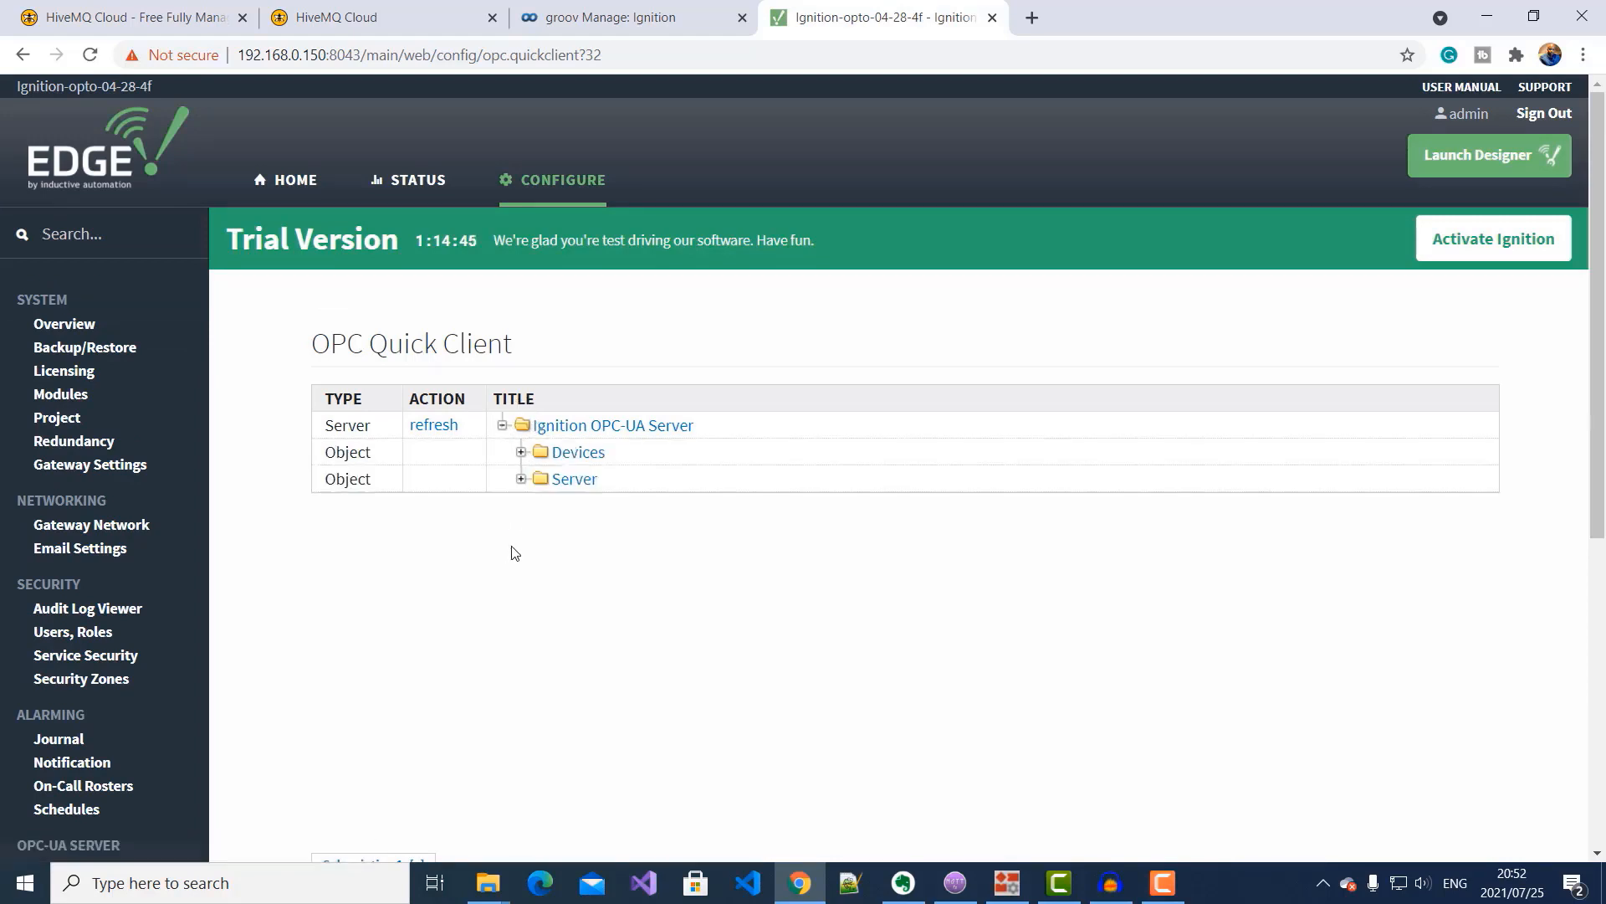
click(521, 453)
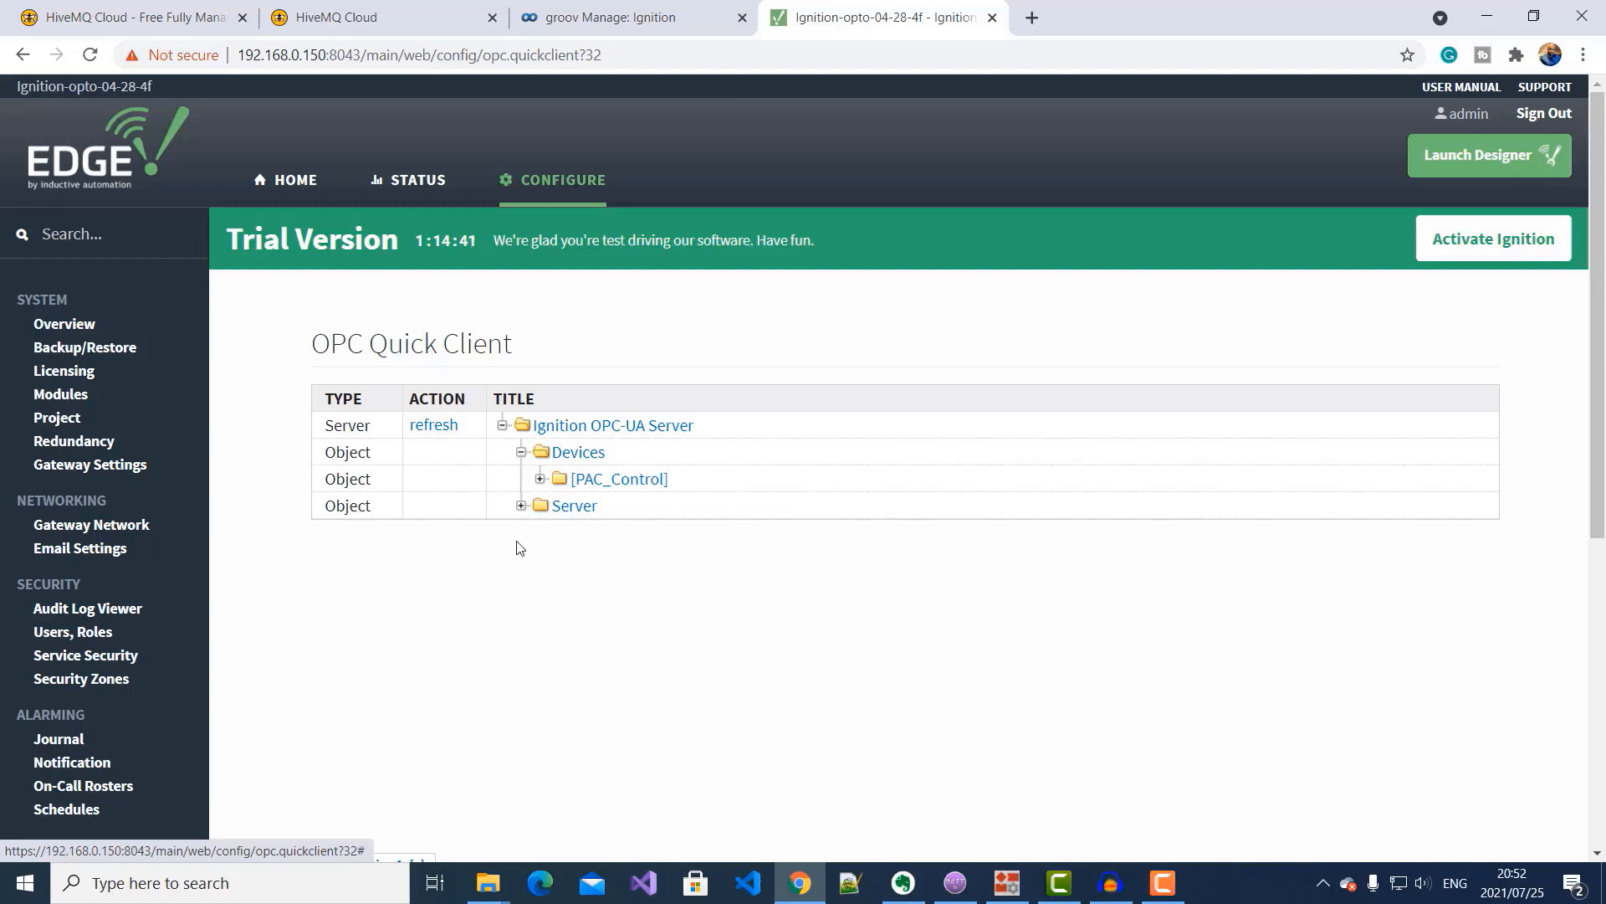
click(539, 479)
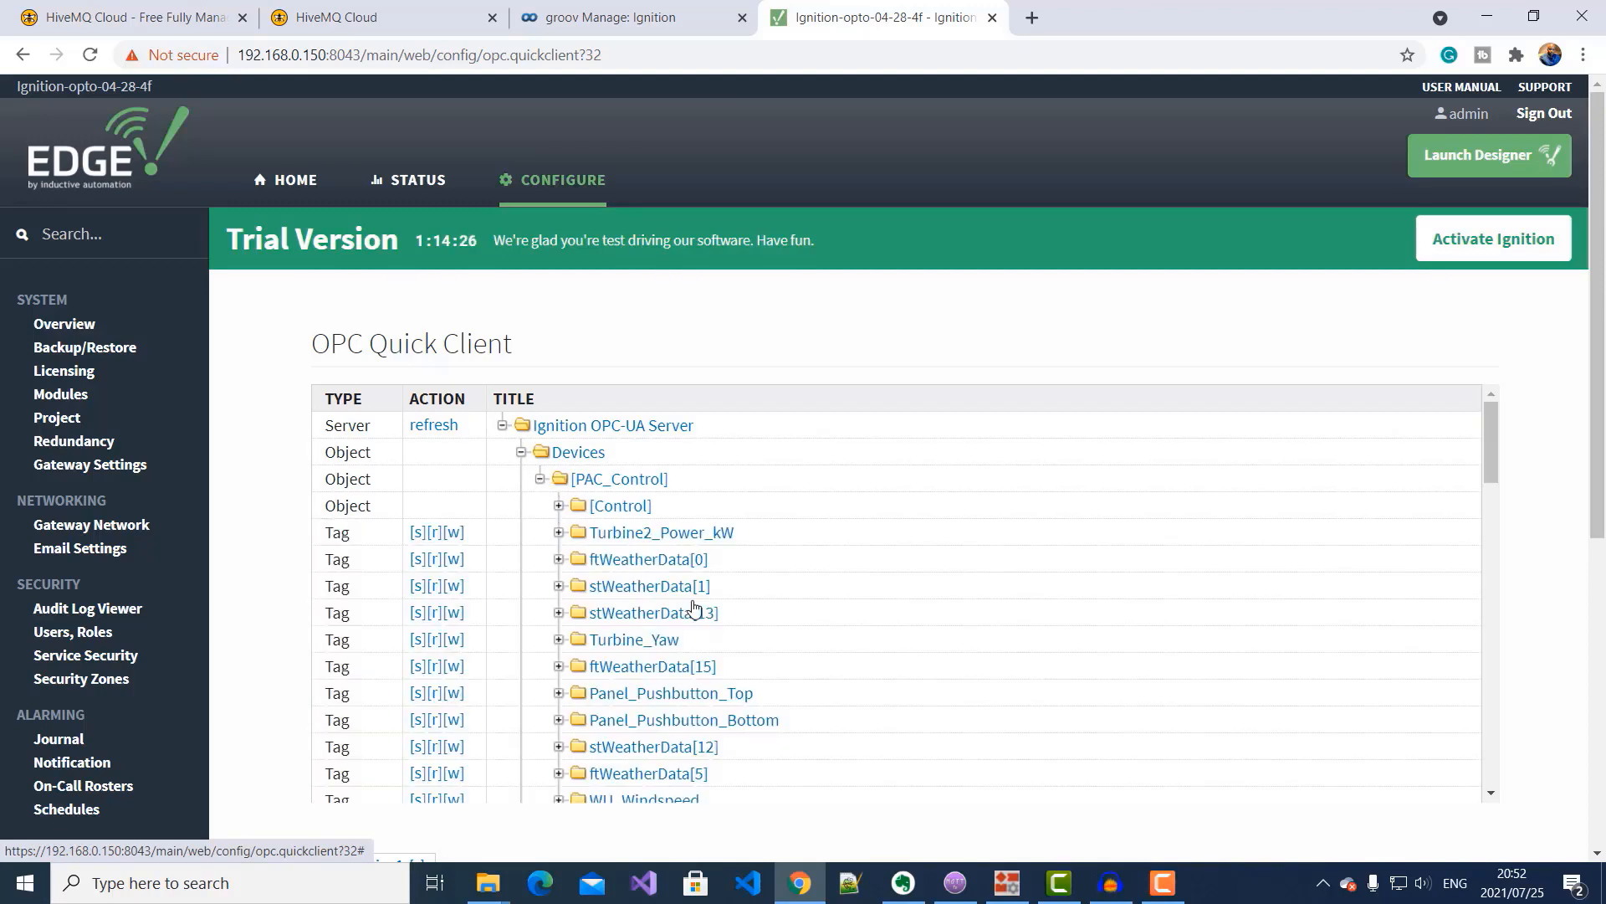
scroll(694, 607, down, 3)
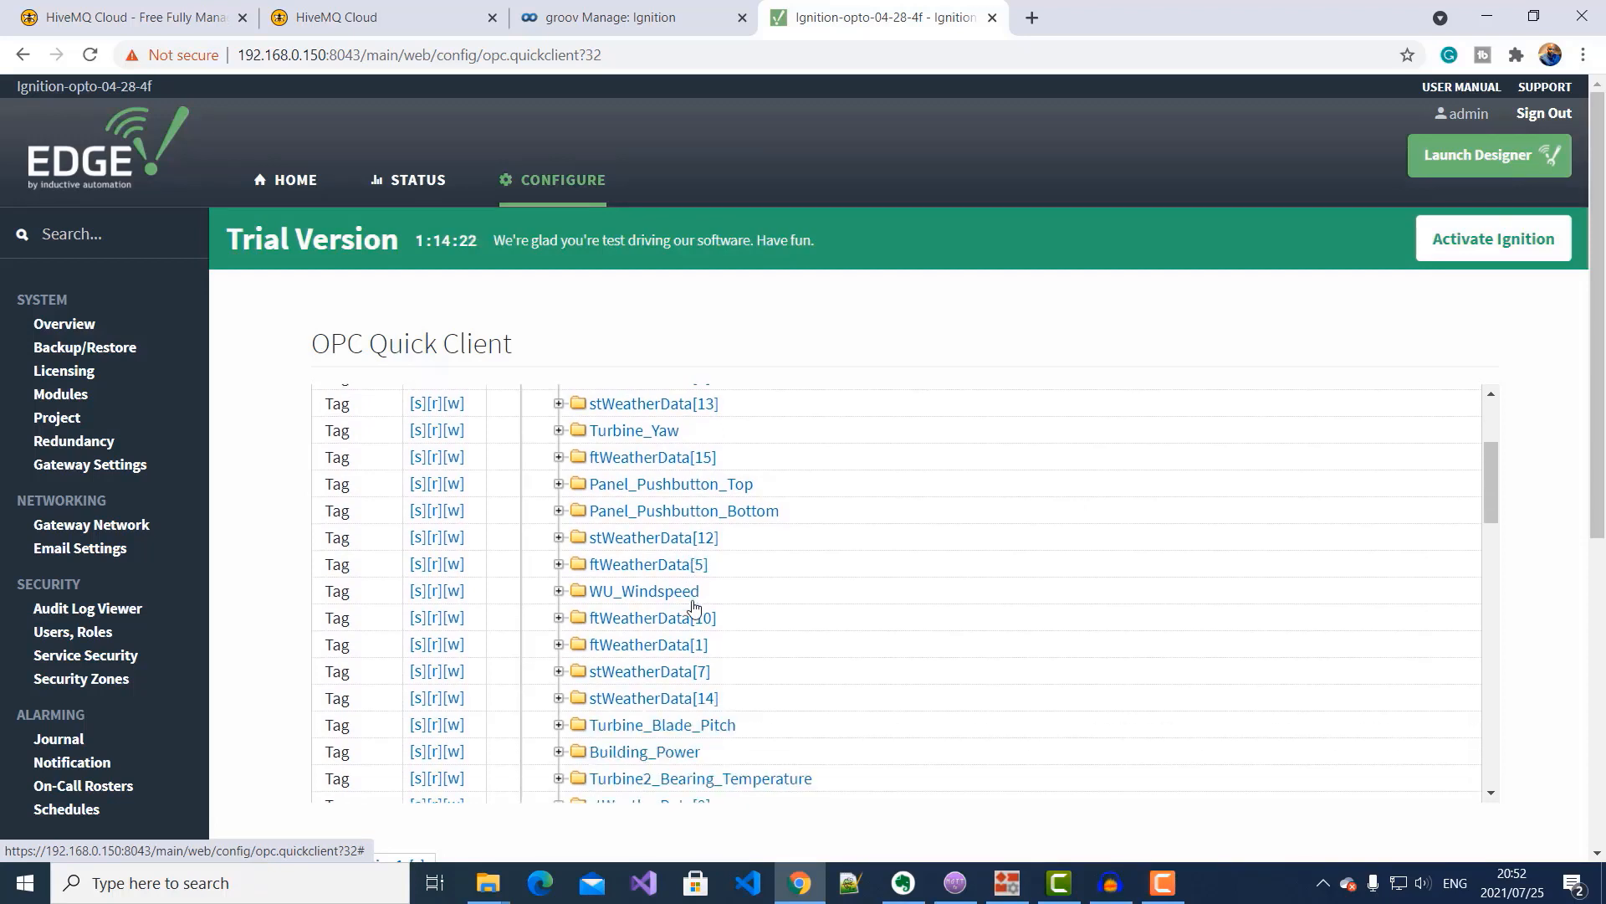
scroll(789, 635, down, 4)
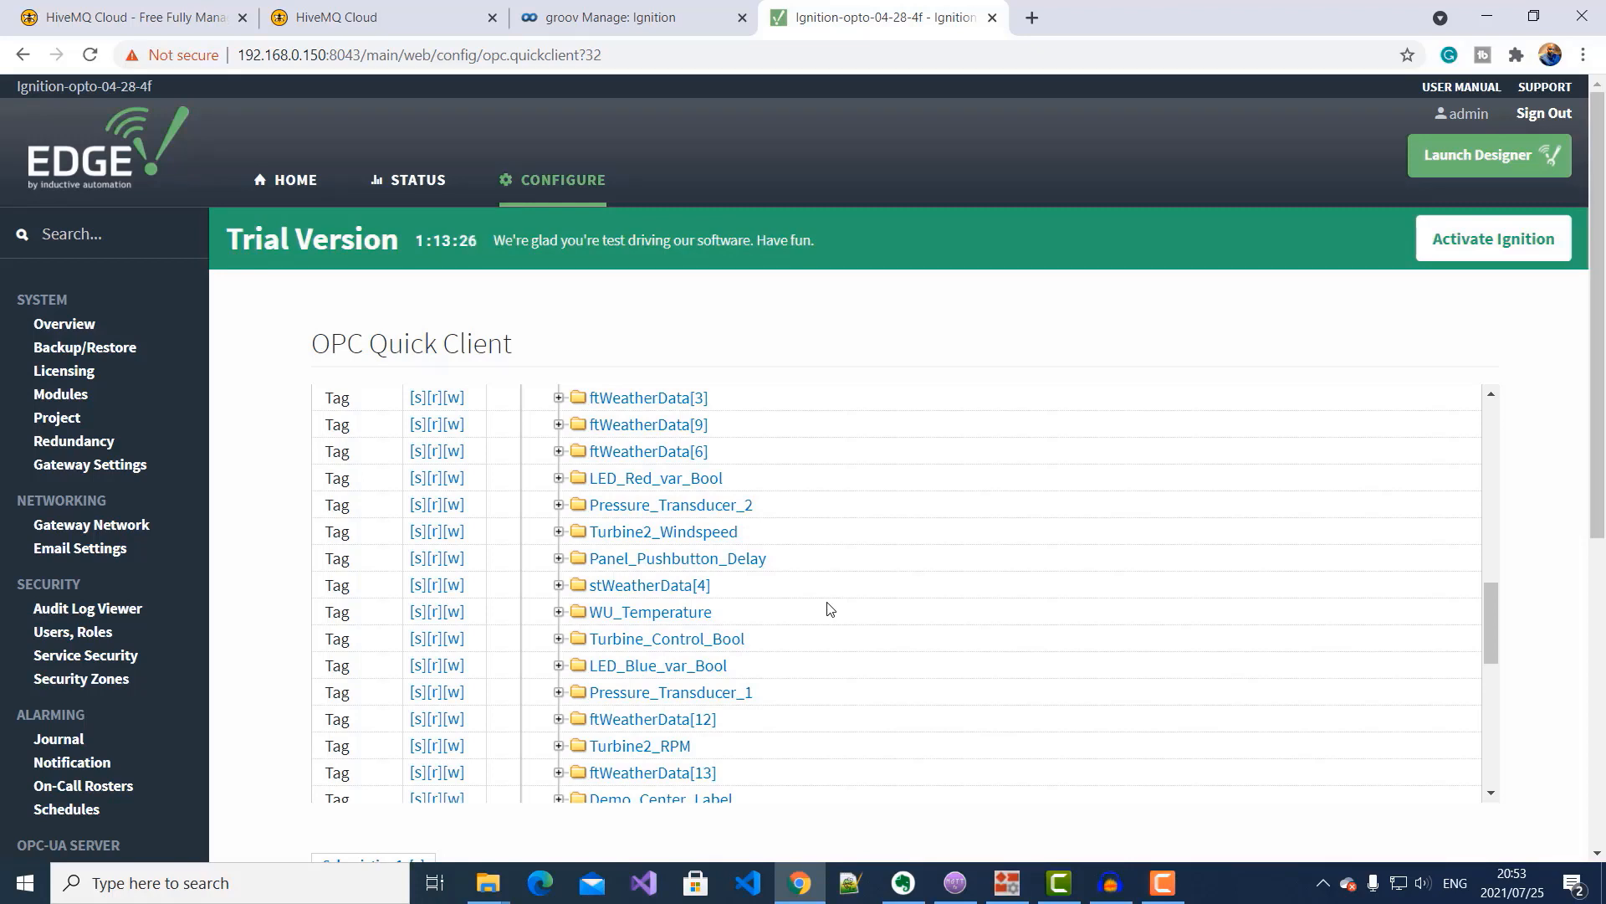
Delete the Chariot SCADA server from the MQTT Transmission server settings.
scroll(269, 573, down, 6)
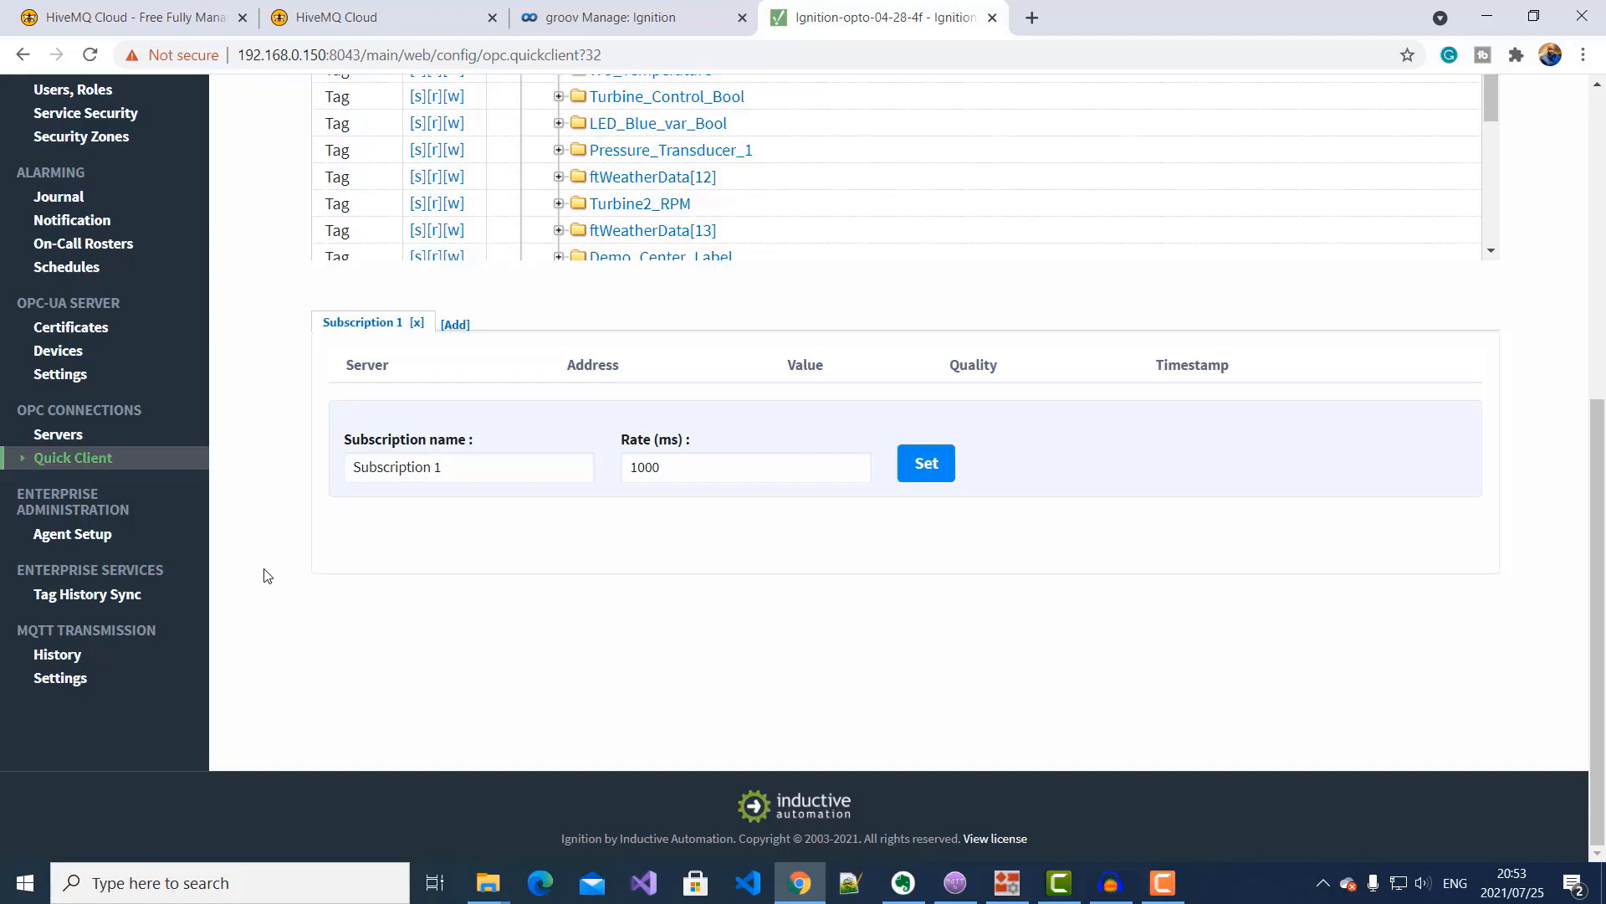
click(72, 679)
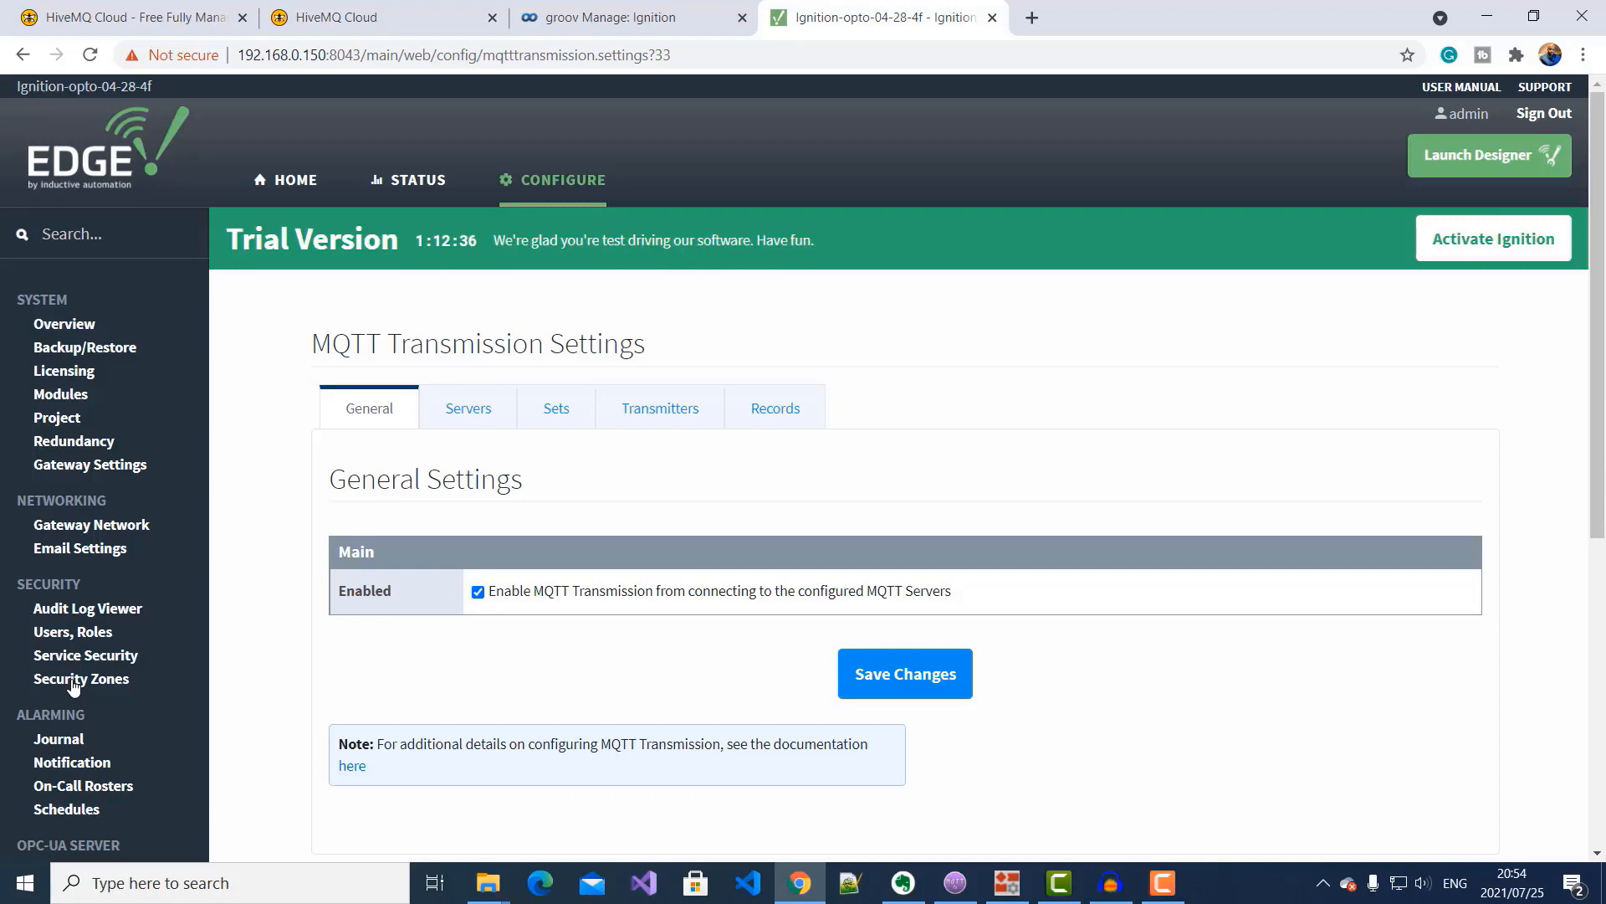
click(473, 416)
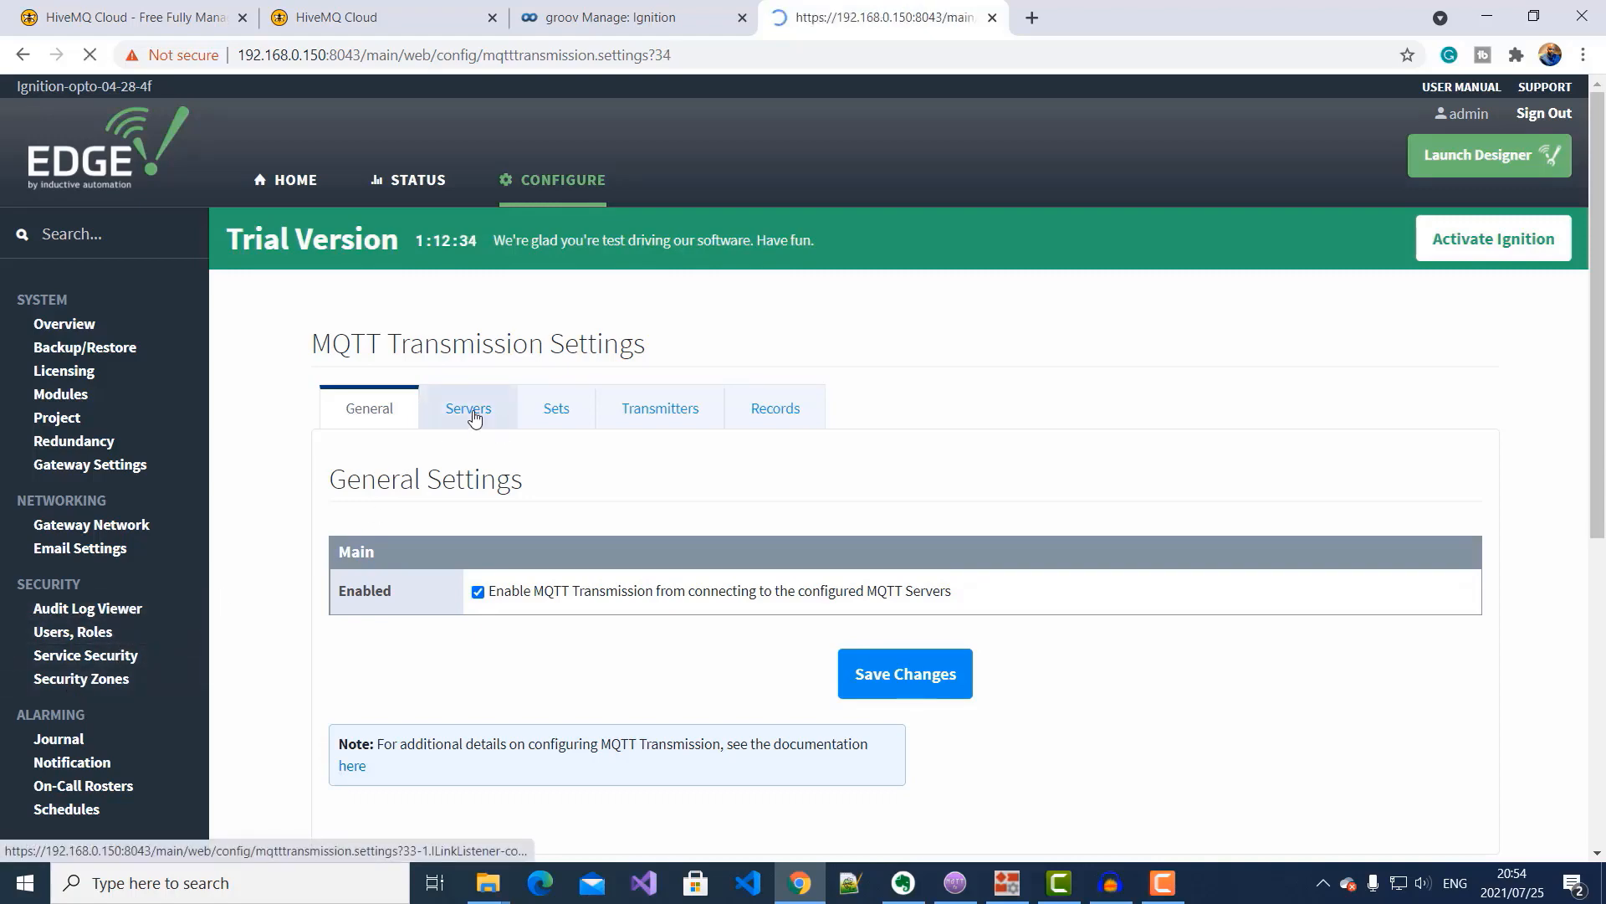
scroll(1025, 592, down, 1)
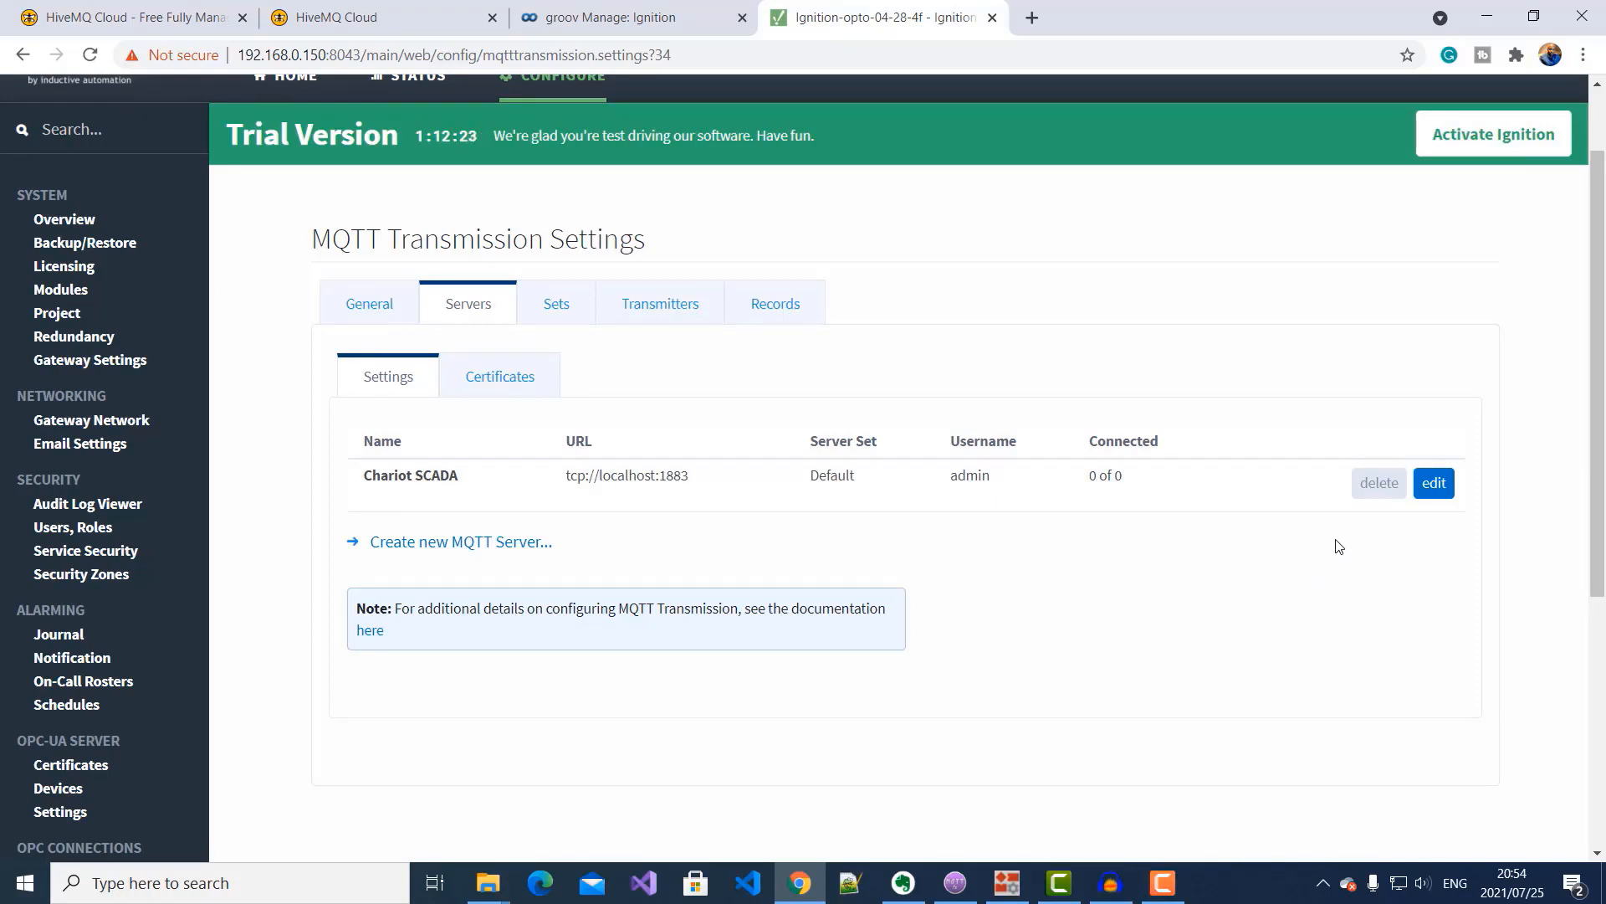
click(1381, 486)
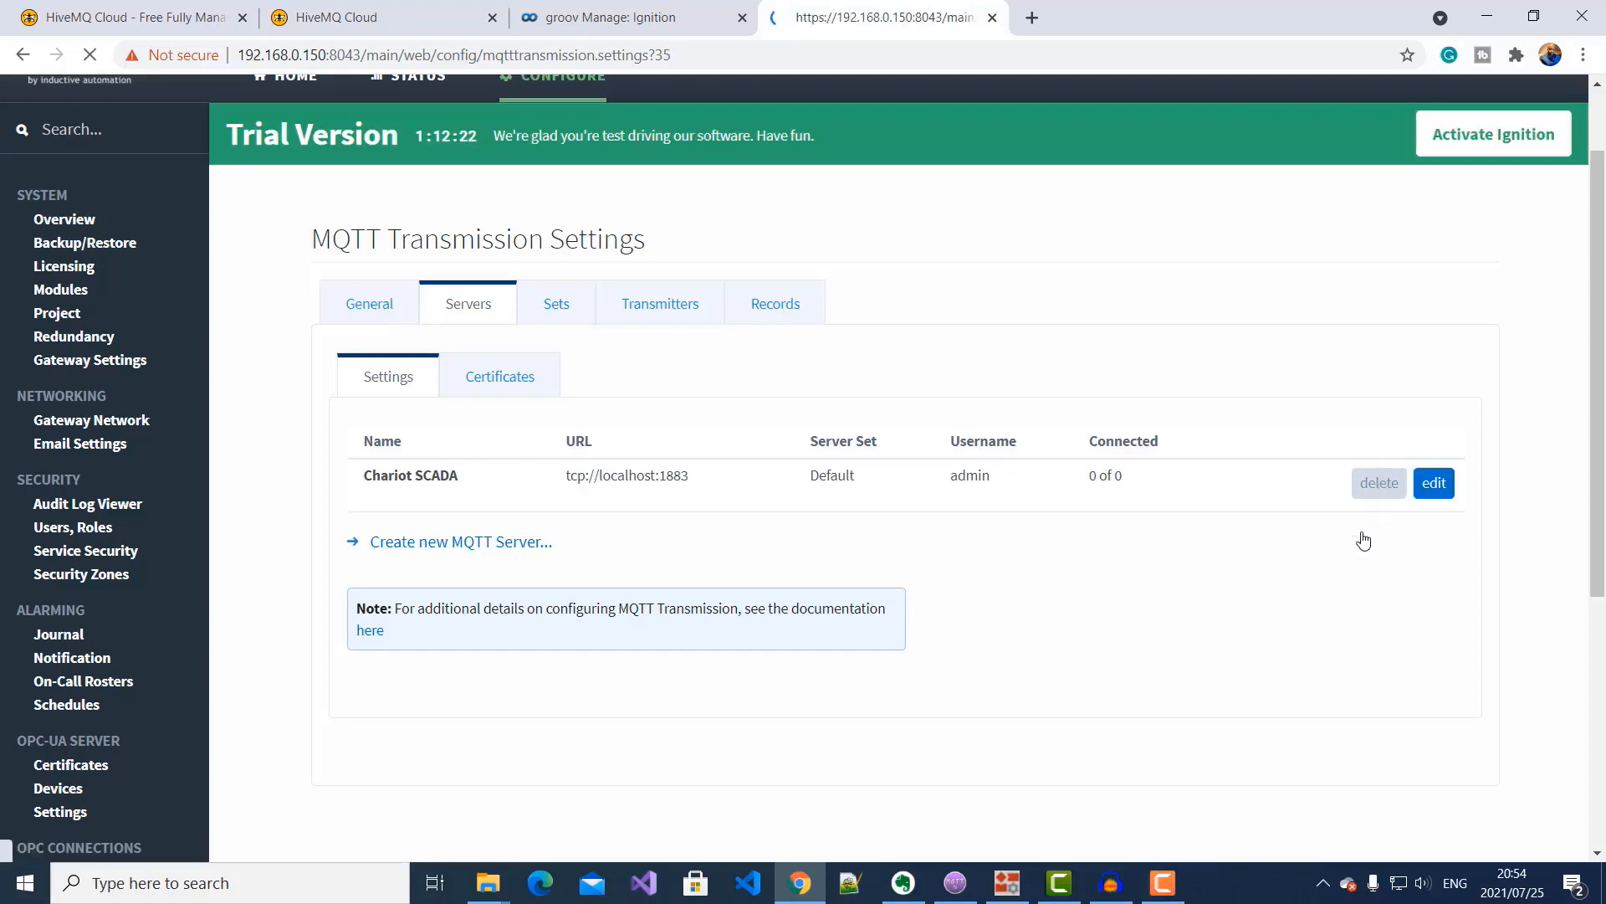
click(922, 736)
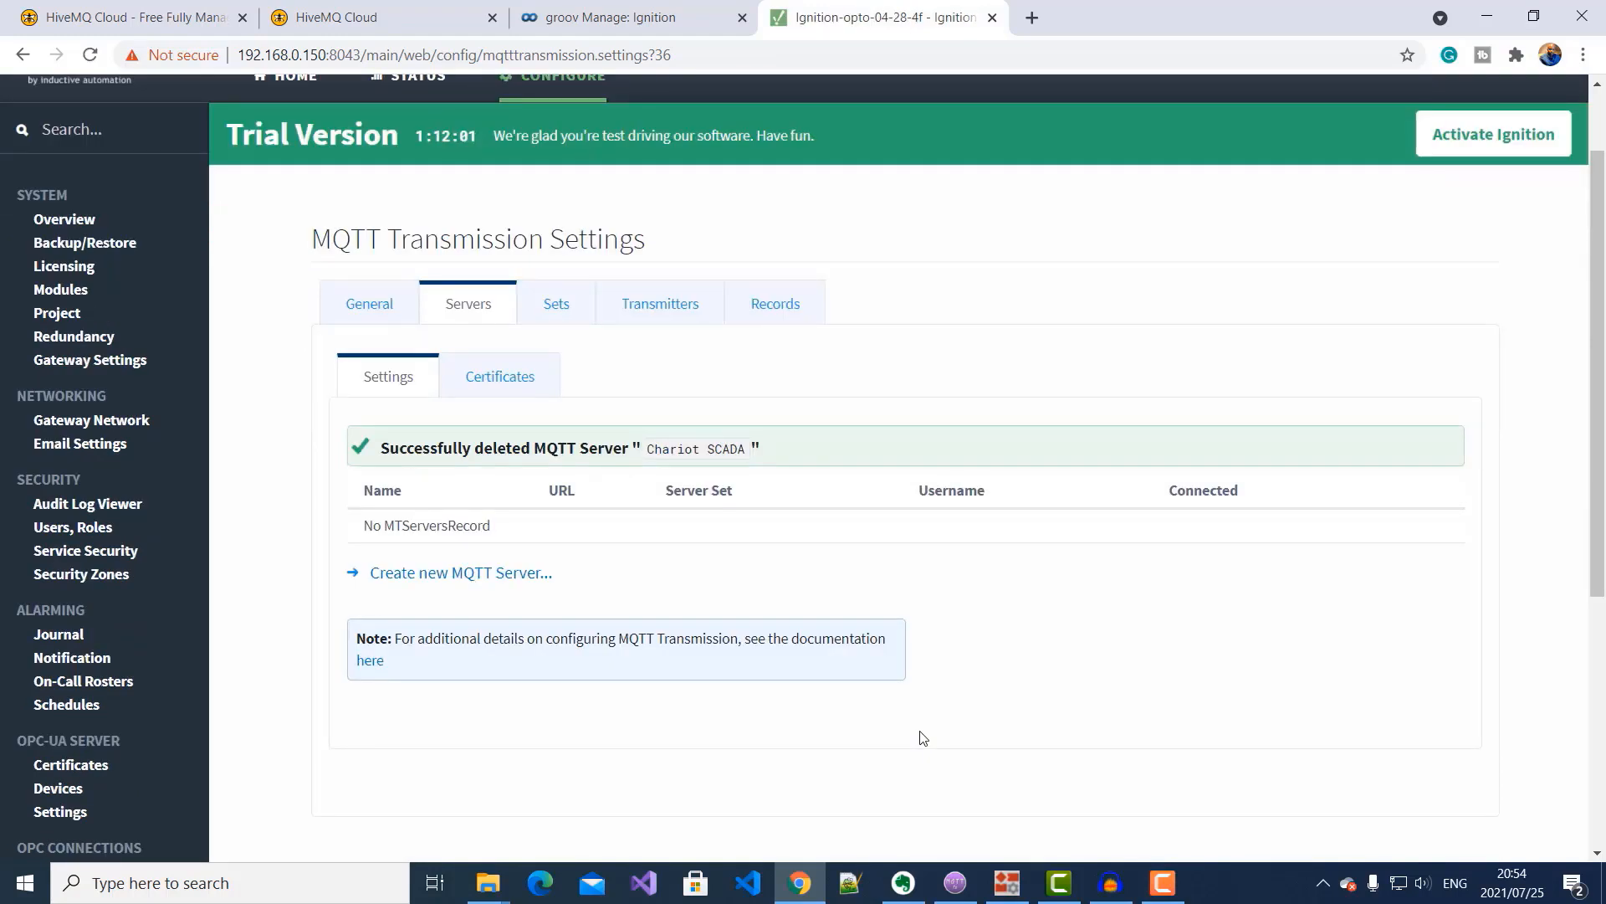
Start a new MQTT Transmission server and name it HiveMQ Cloud Broker.
click(452, 576)
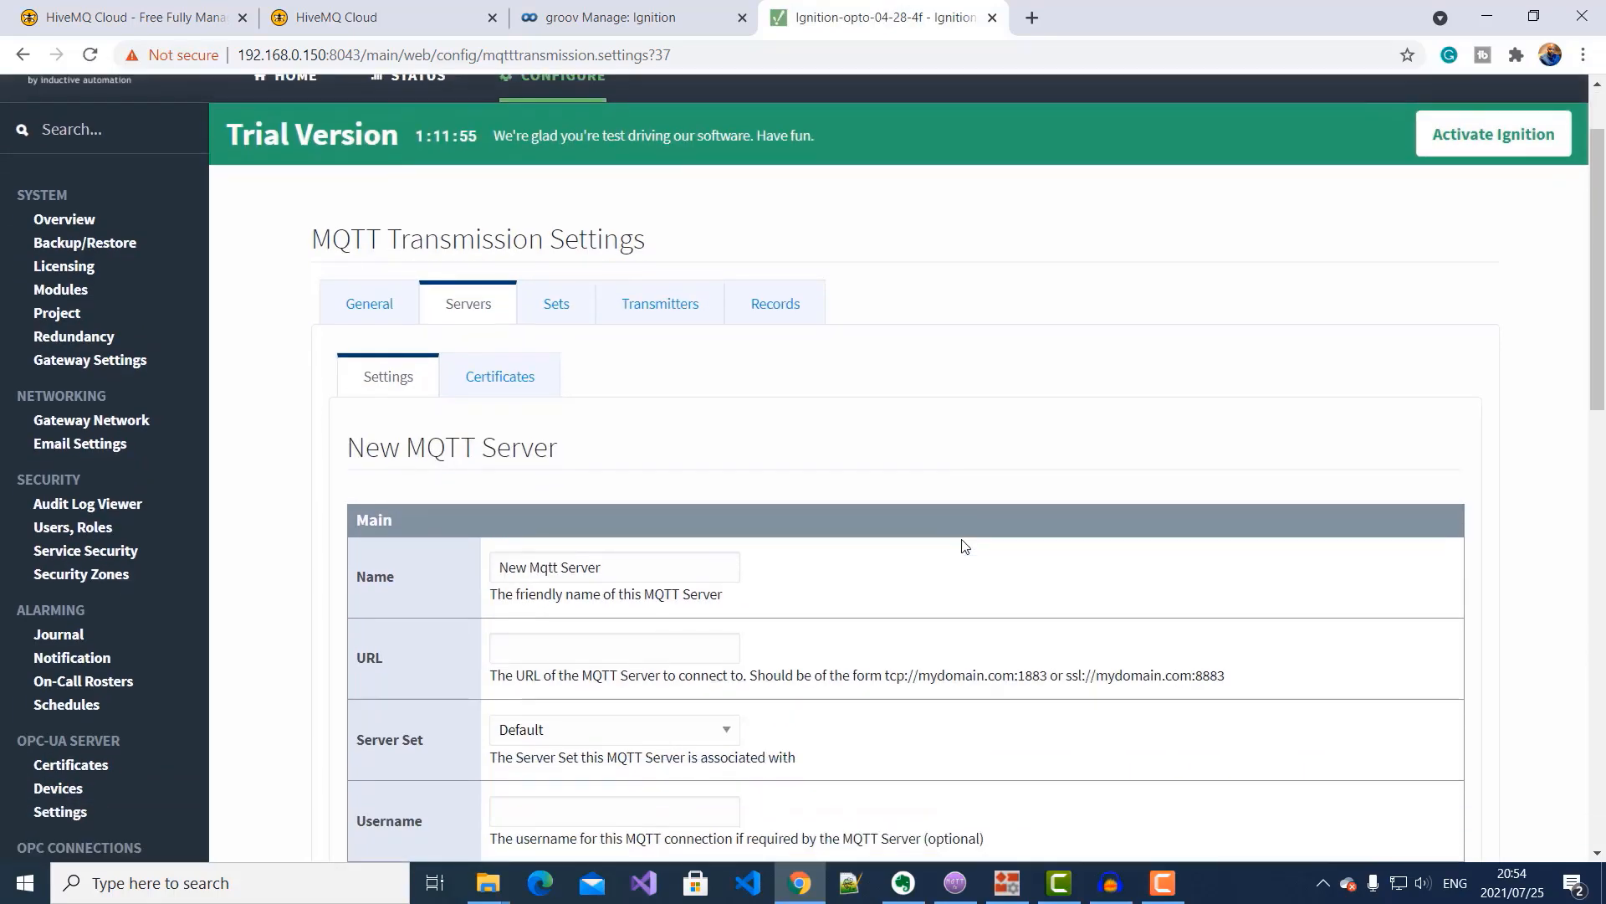
scroll(964, 546, down, 1)
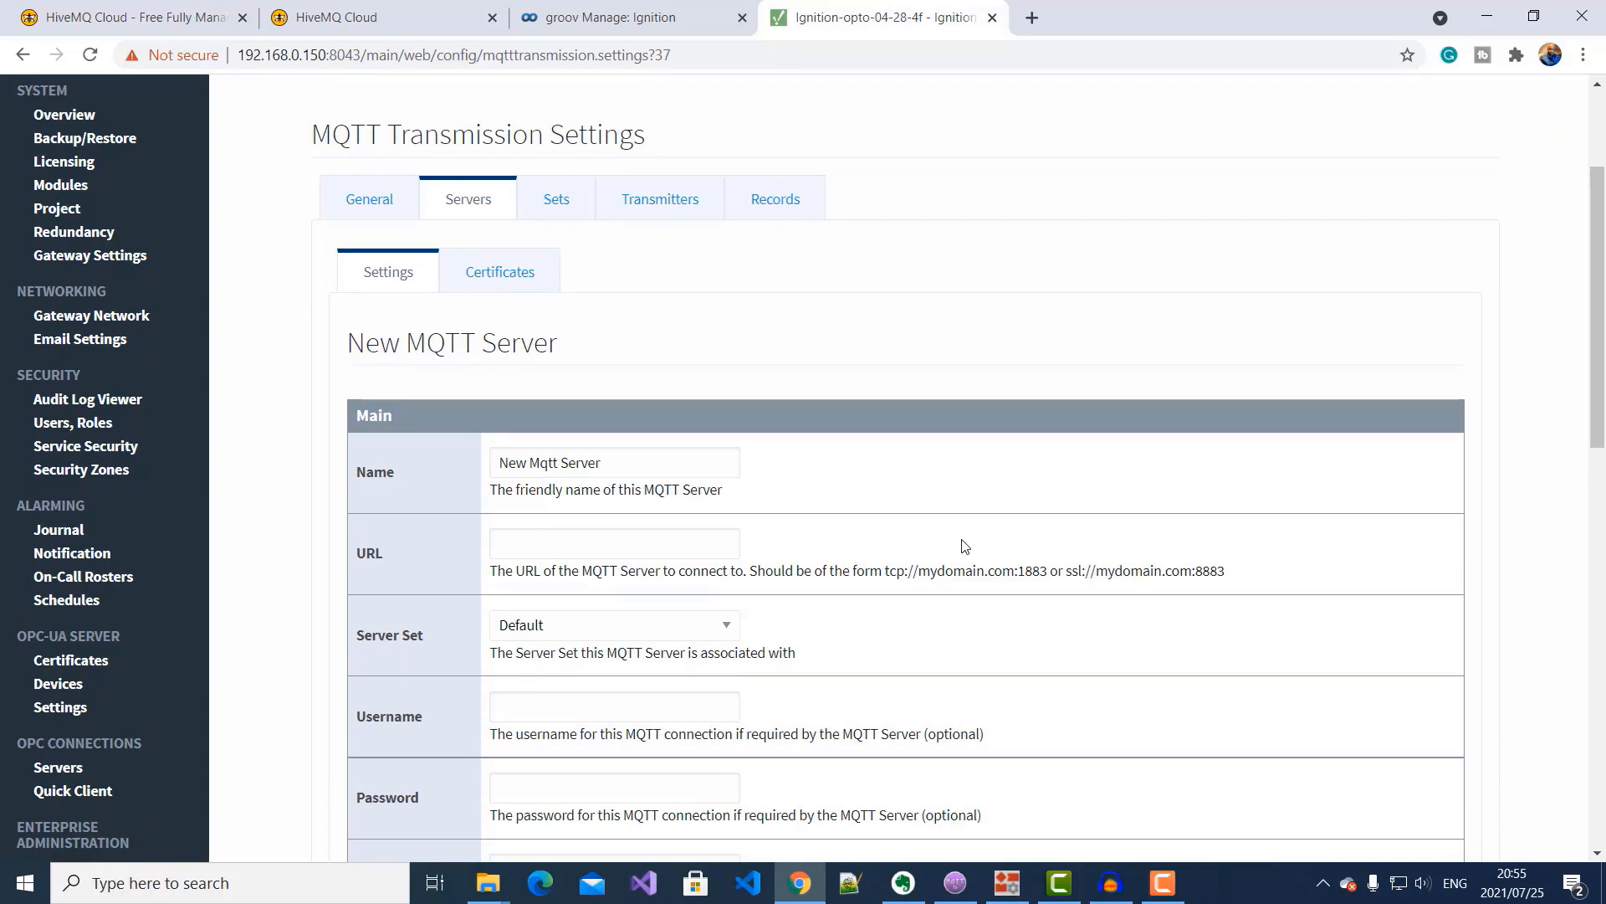
drag(613, 463, 398, 464)
text(HiveMQ Cloud Broker)
click(613, 520)
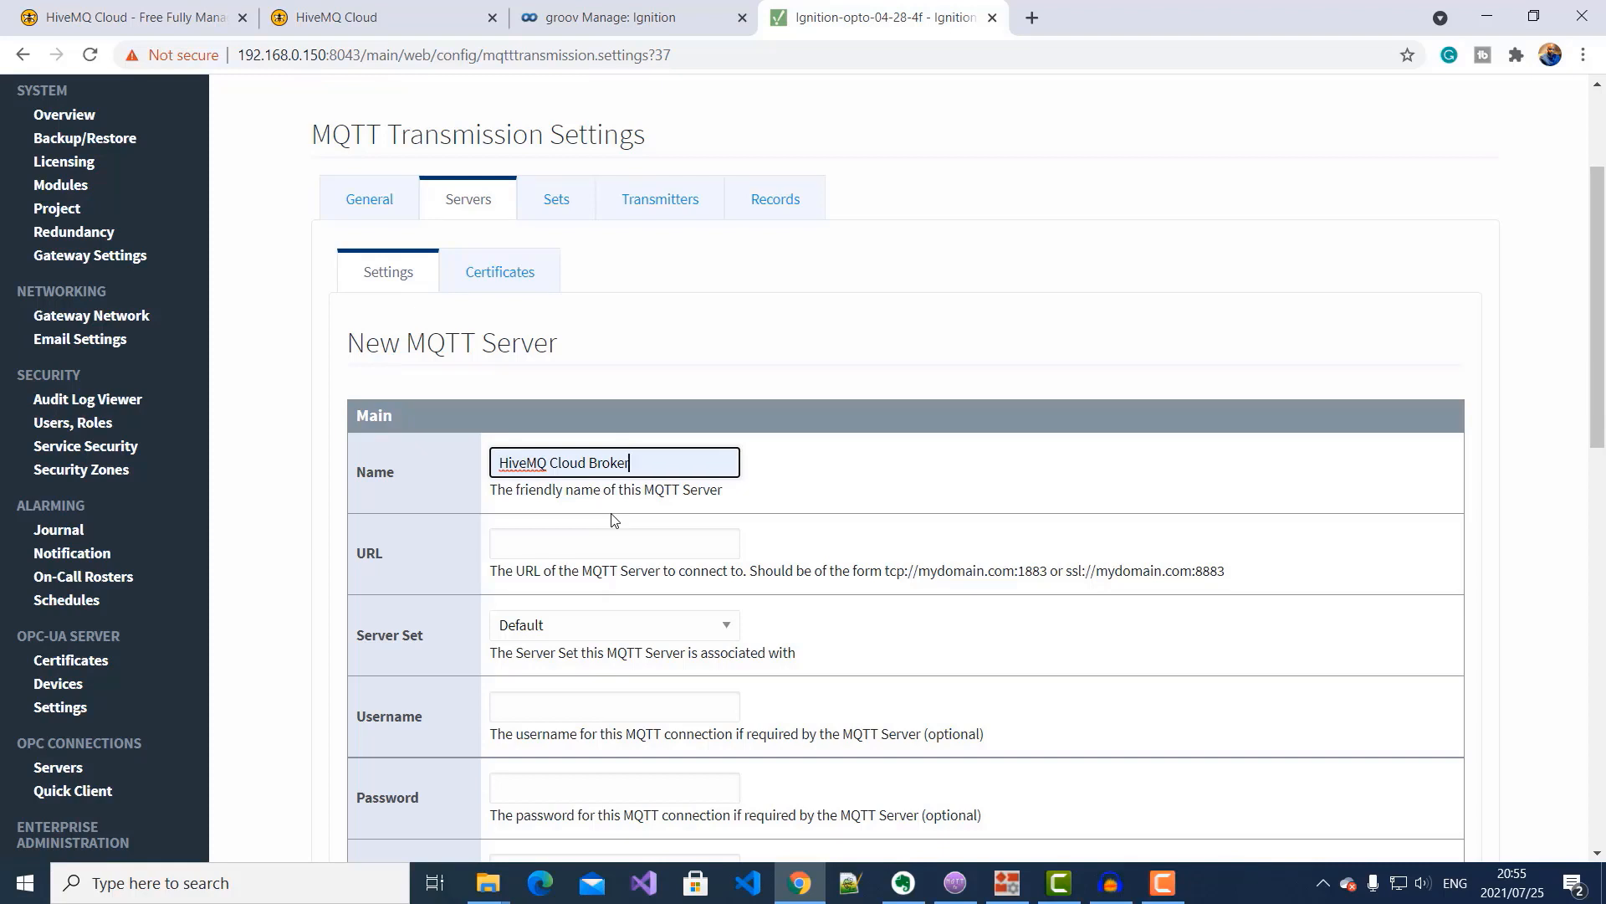
Set the server URL to ssl://d65129af7ba047c3b9194c6642bd219e.s1.eu.hivemq.cloud:8883.
click(614, 543)
text(9194c6642bd219e.s1.eu.hivemq.cloud)
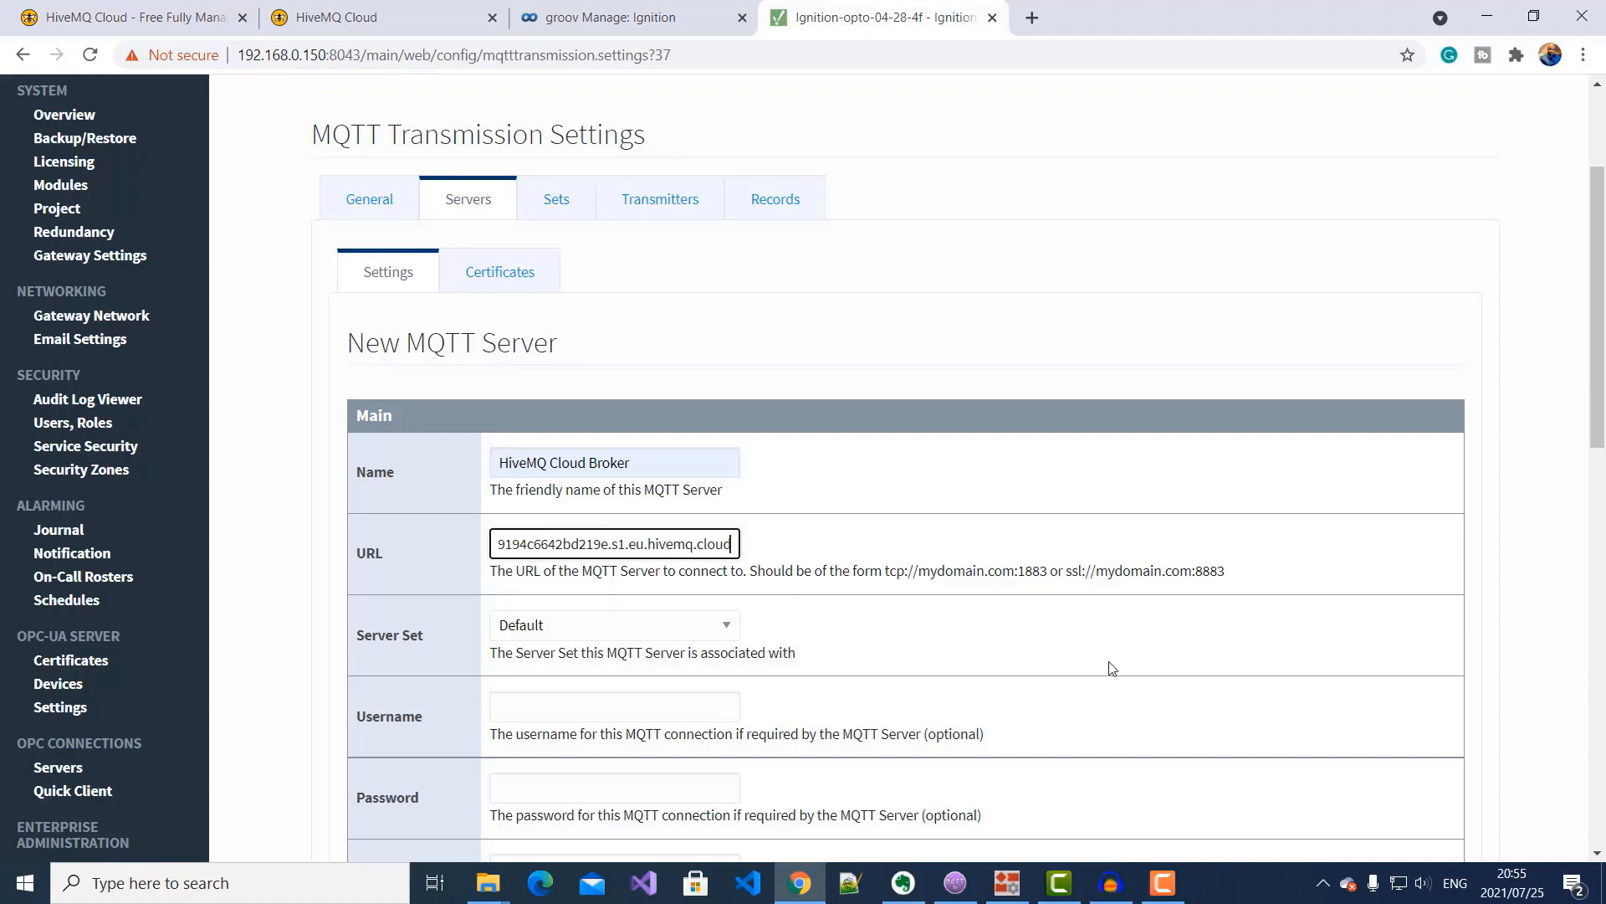
key(Left)
key(Left)
key(Left)
key(Left)
key(Left)
key(Left)
key(Left)
key(Left)
key(Left)
key(Left)
key(Left)
key(Left)
key(Left)
key(Left)
key(Left)
key(Left)
key(Left)
key(Left)
key(Left)
key(Left)
key(Left)
key(Left)
key(Left)
key(Left)
key(Left)
key(Left)
key(Left)
key(Left)
key(Left)
key(Left)
key(Left)
key(Left)
key(Left)
key(Left)
key(Left)
key(Left)
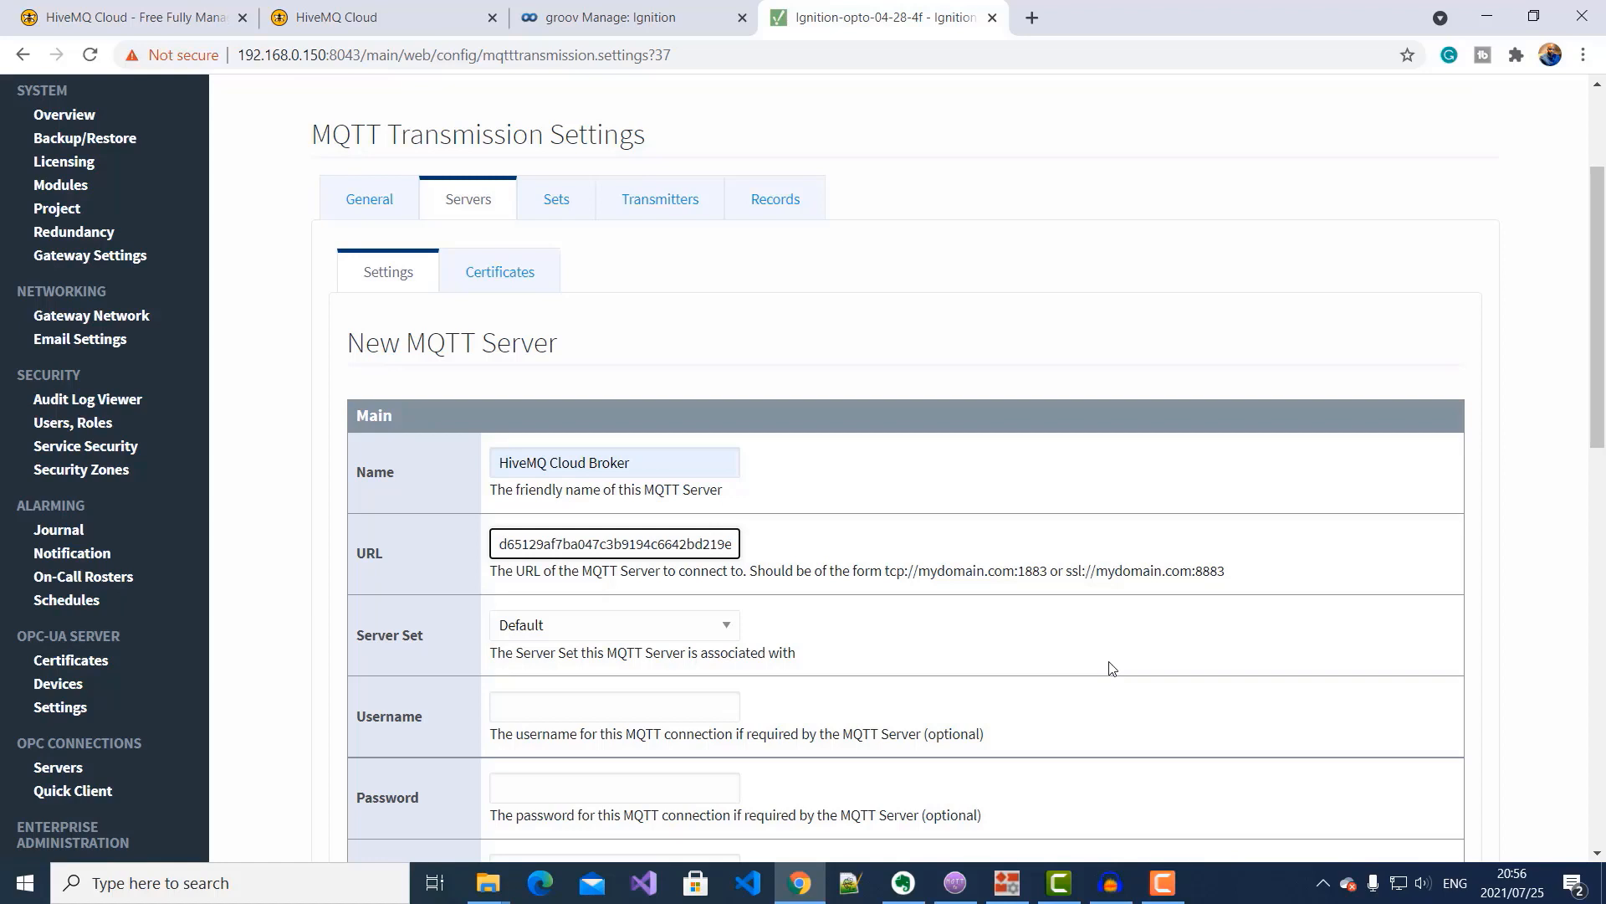
text(ss)
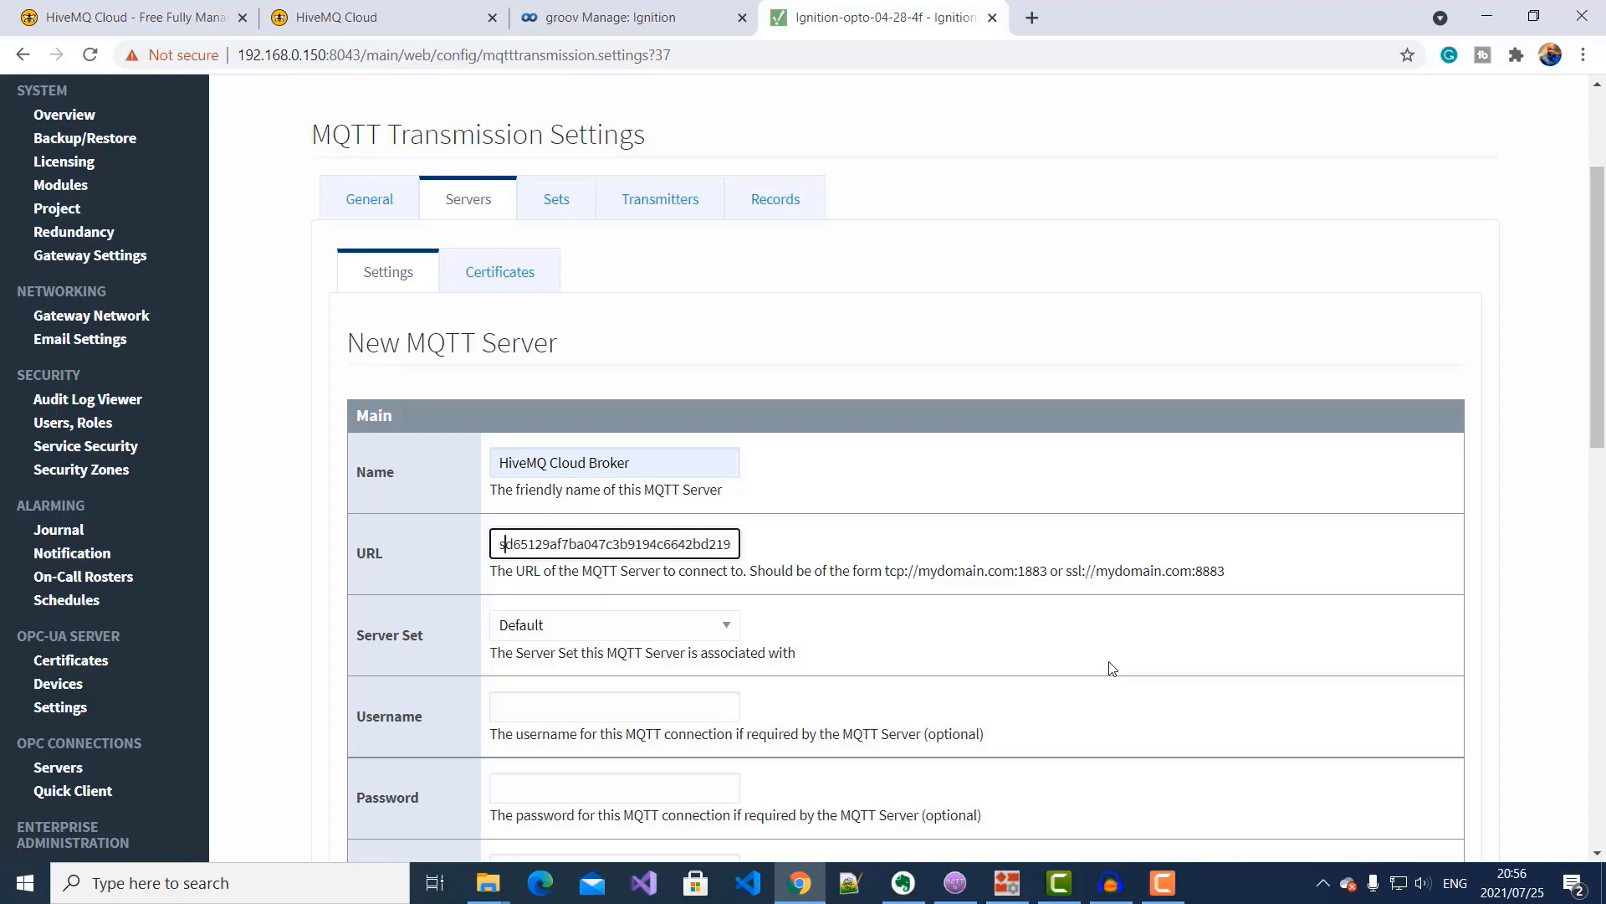
text(l)
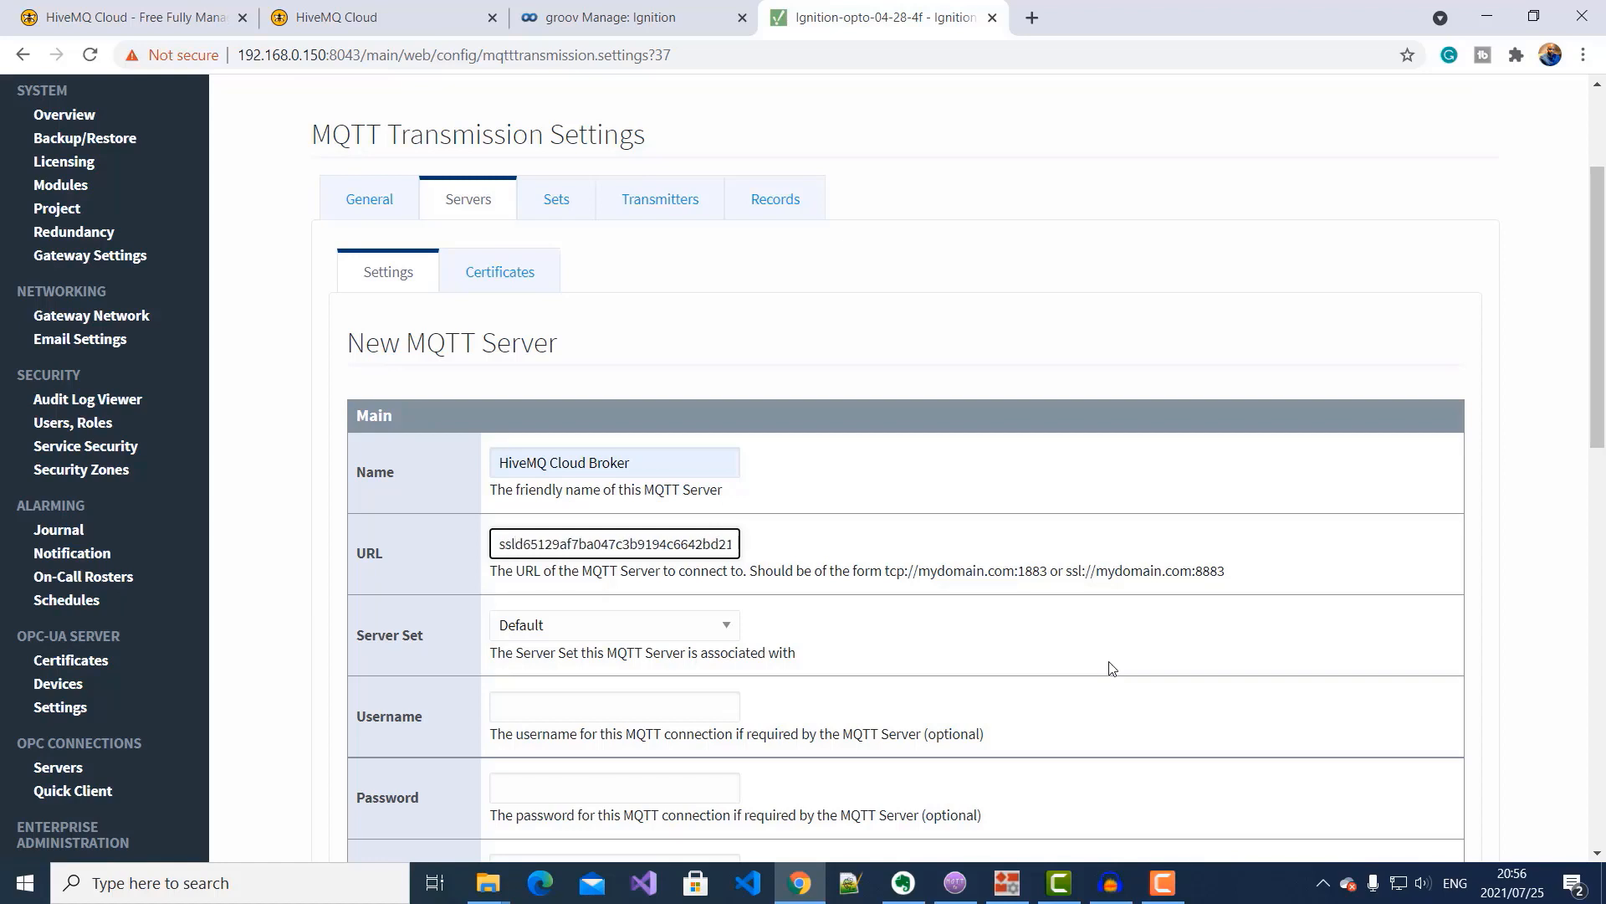
text(://)
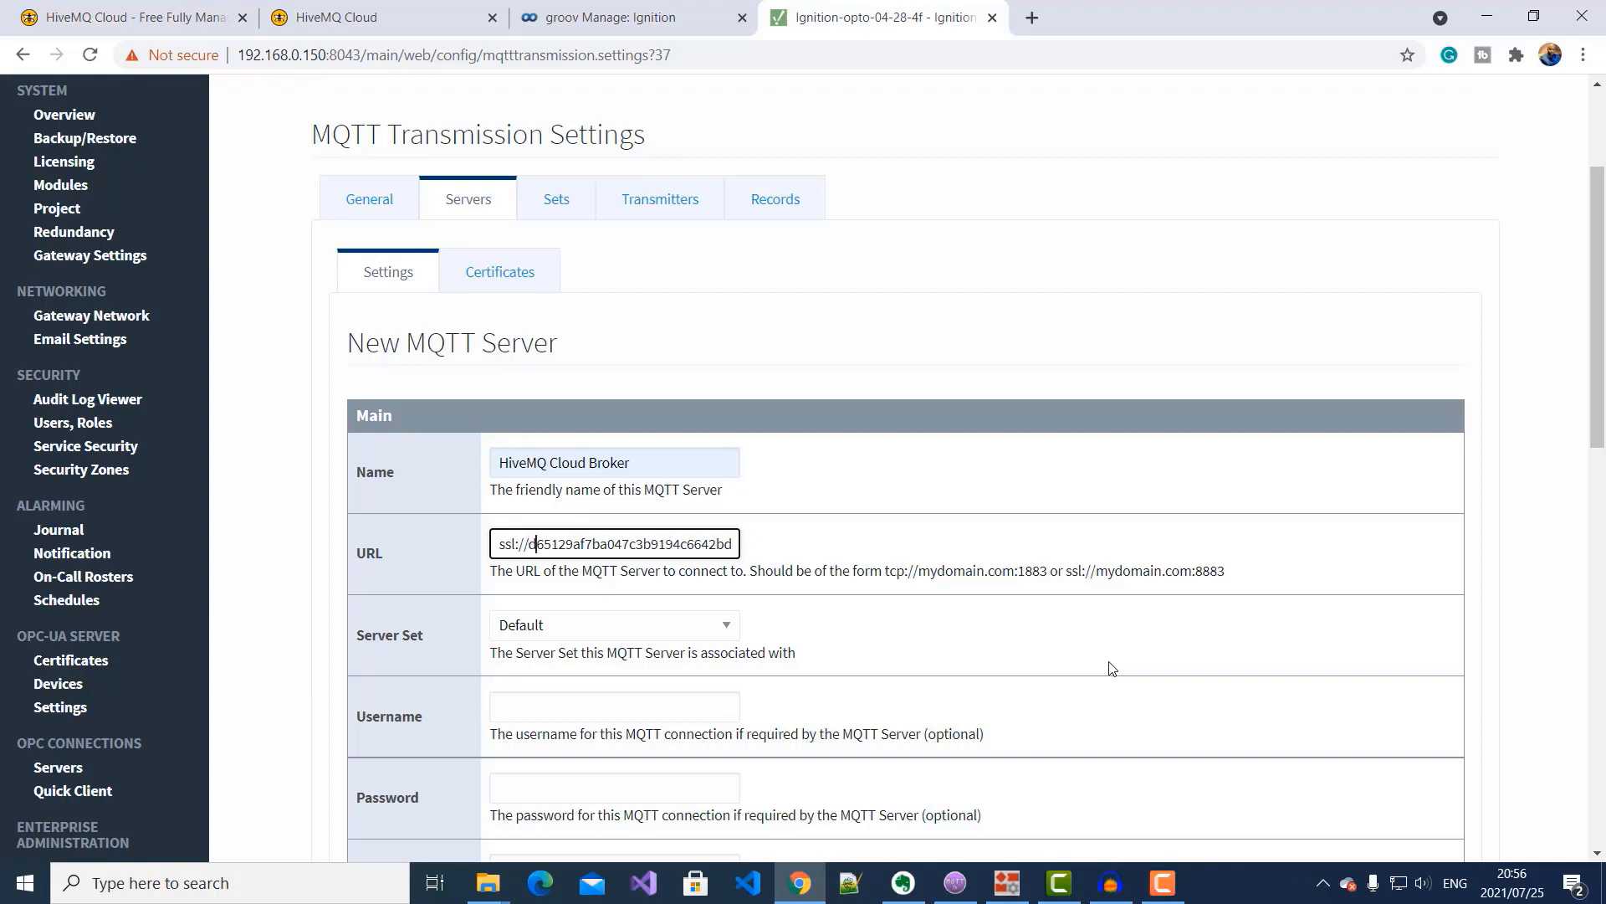
key(Right)
key(Right)
key(Right)
key(Right)
key(Right)
key(Right)
key(Right)
key(Right)
key(Right)
key(Right)
key(Right)
key(Right)
key(Right)
key(Right)
key(Right)
key(Right)
key(Right)
key(Right)
key(Right)
key(Right)
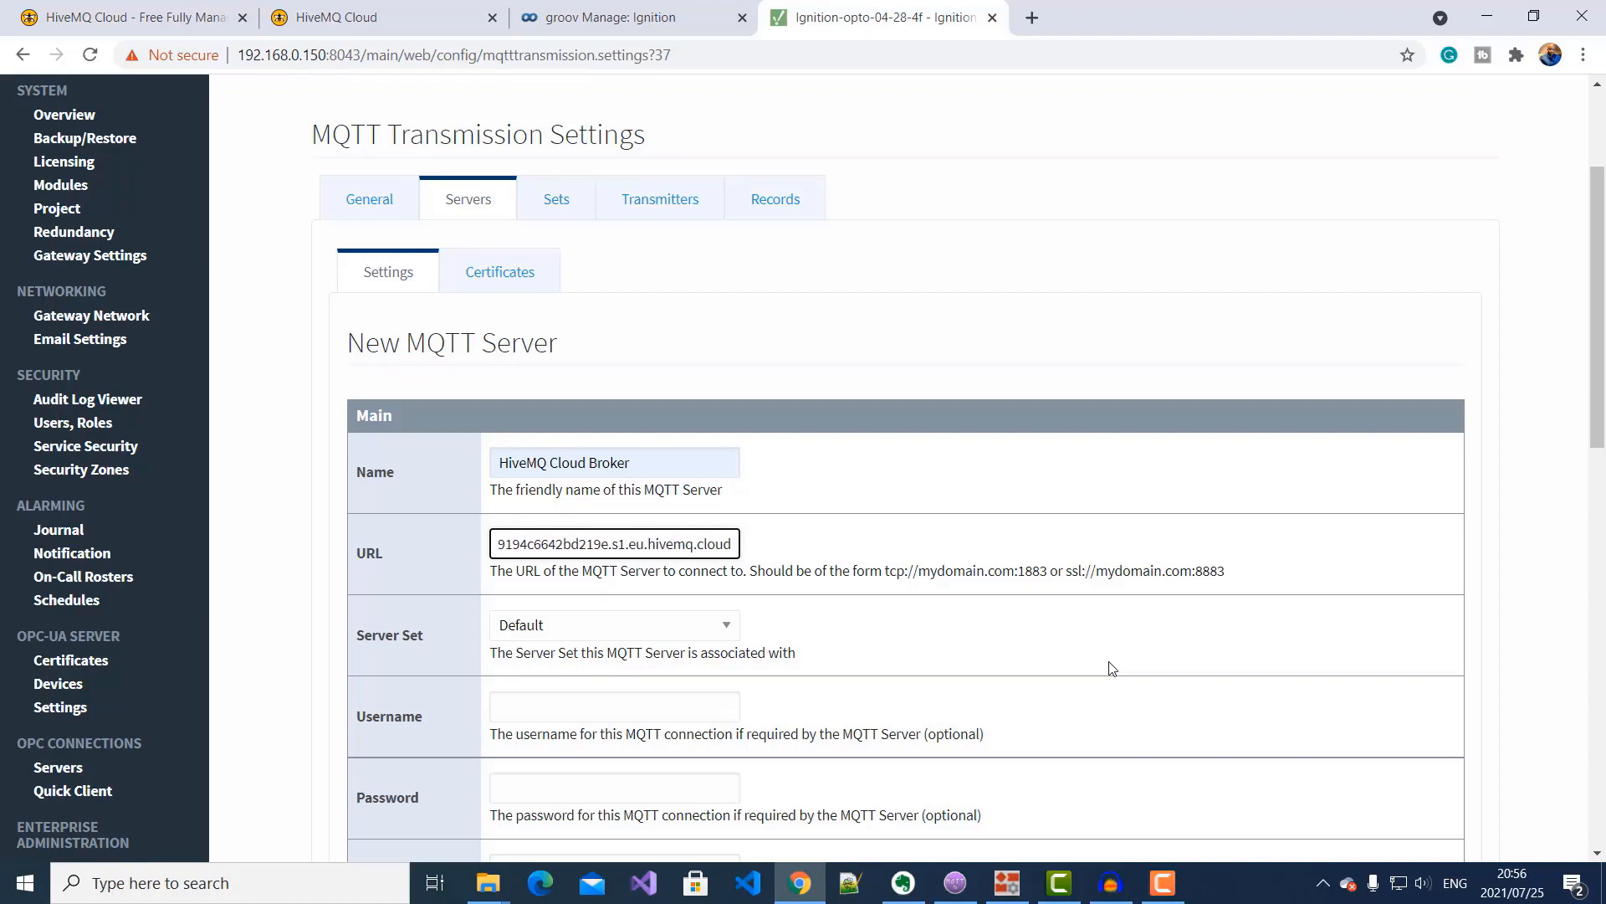
text(:8883)
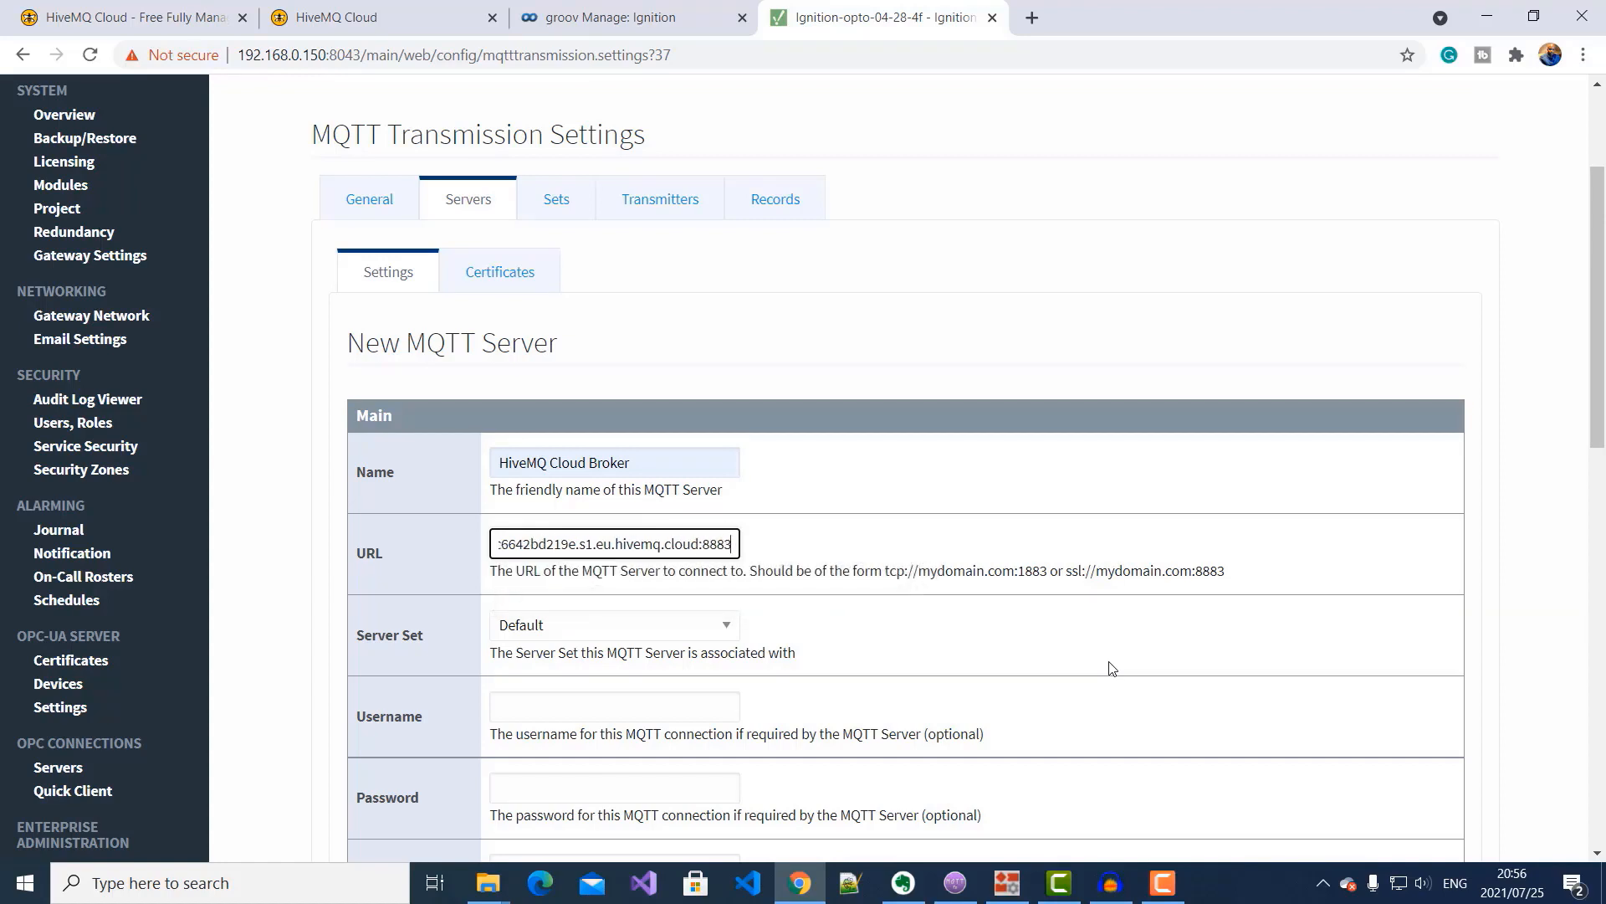
Enter the username mydemodevice and the connection password with its verification, and create the MQTT server.
scroll(1111, 666, down, 1)
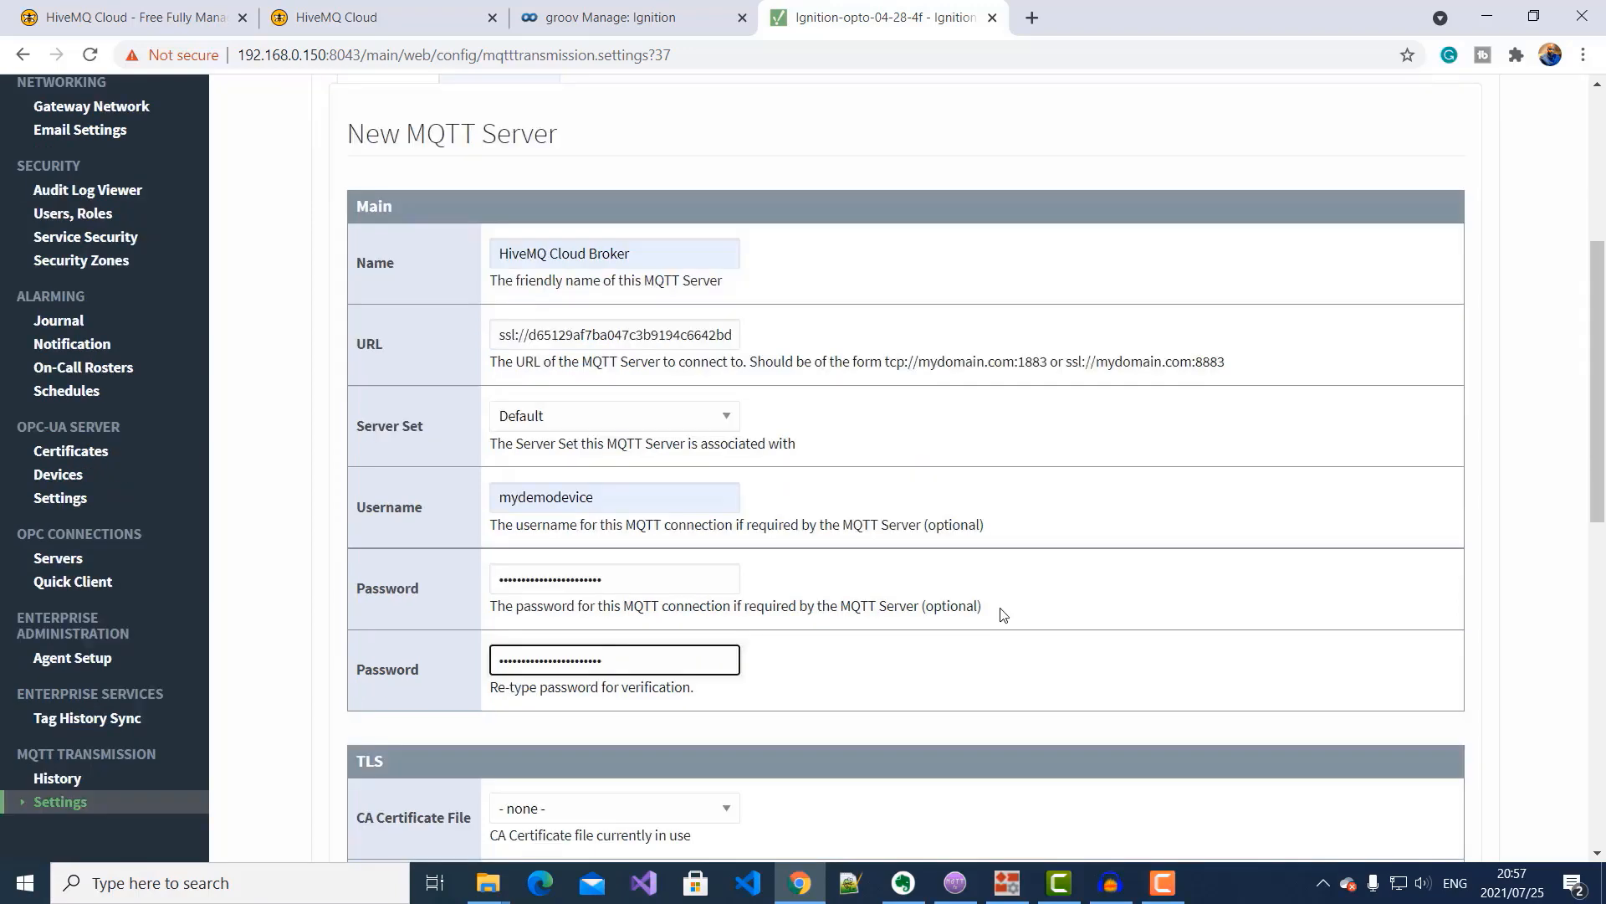
scroll(1152, 613, down, 3)
scroll(1153, 613, down, 6)
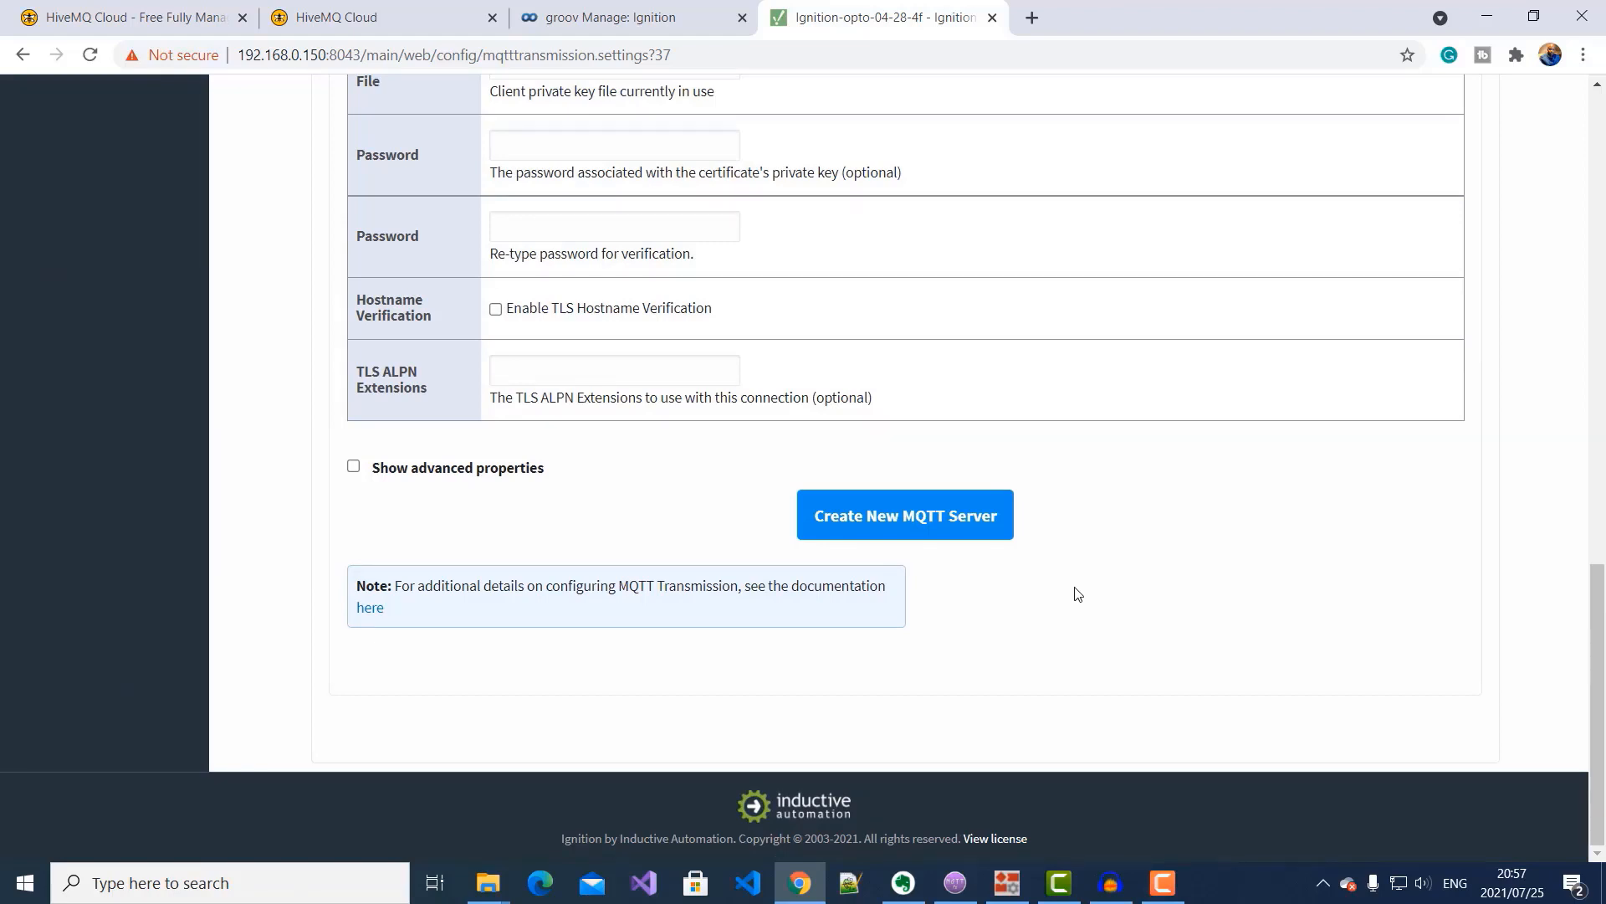
click(882, 516)
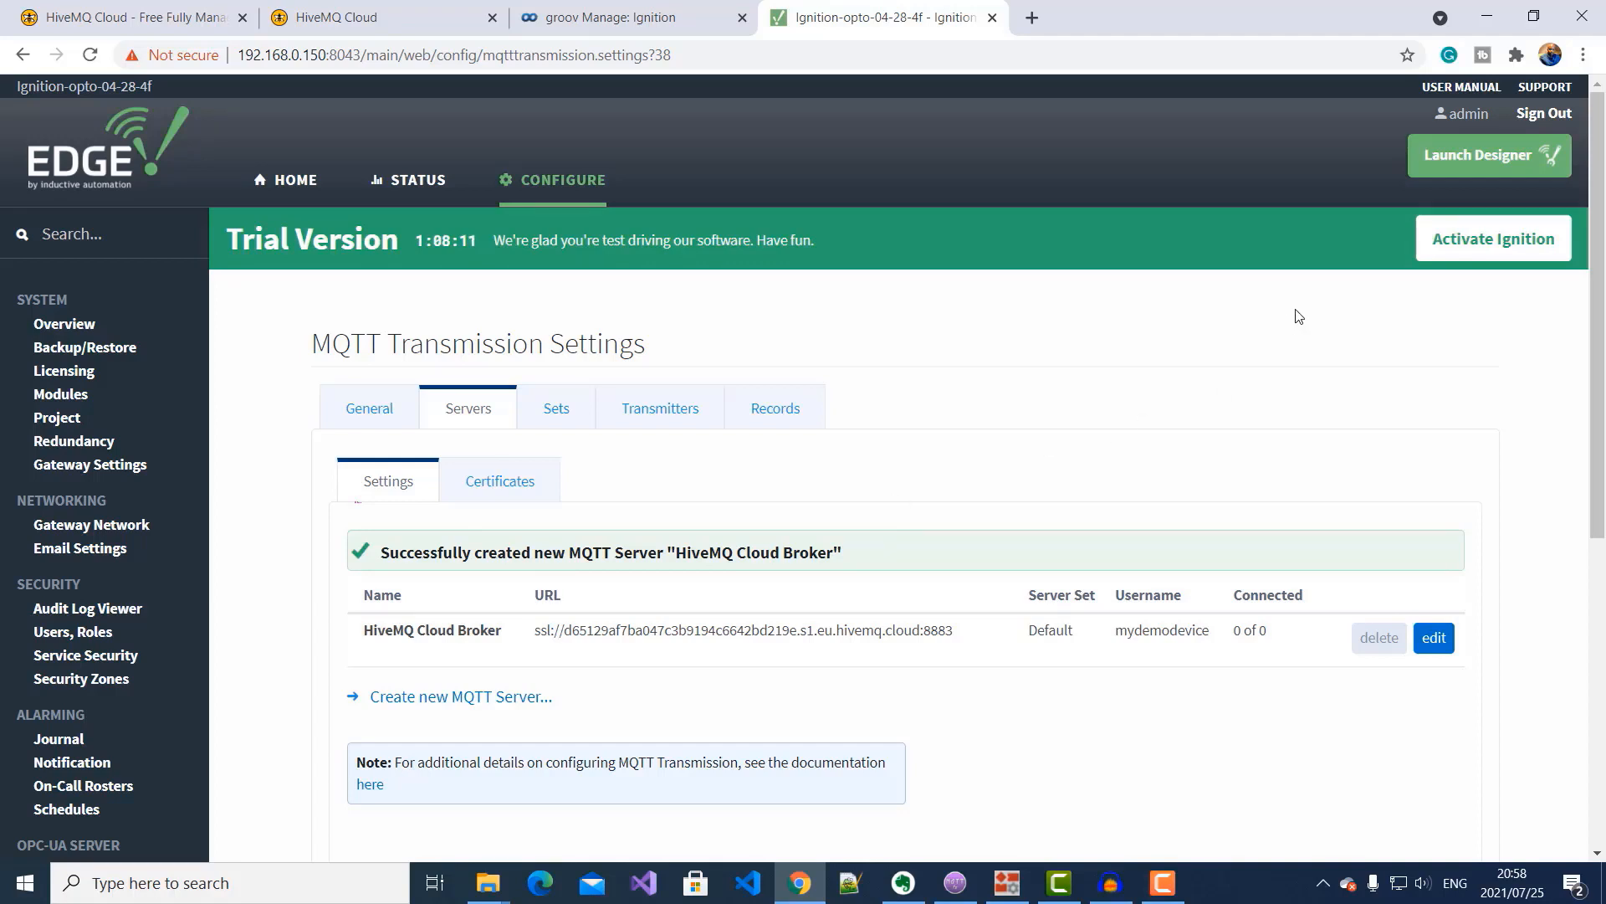
Launch the Ignition Edge Designer, accept the untrusted connection, and log in as admin with the account password.
click(1495, 153)
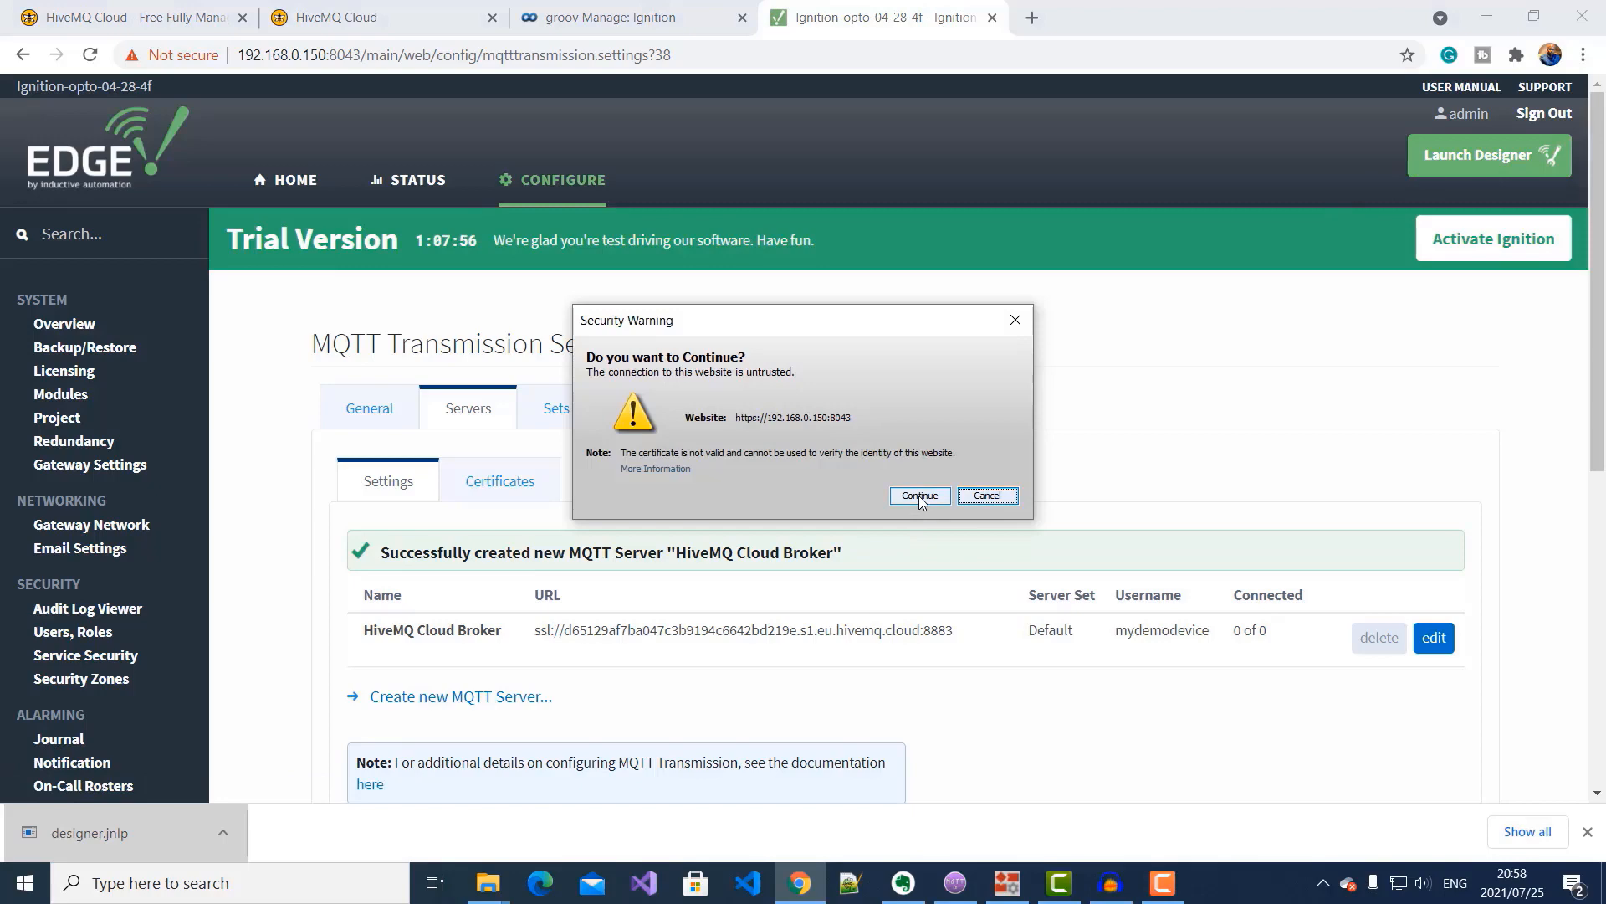
click(920, 497)
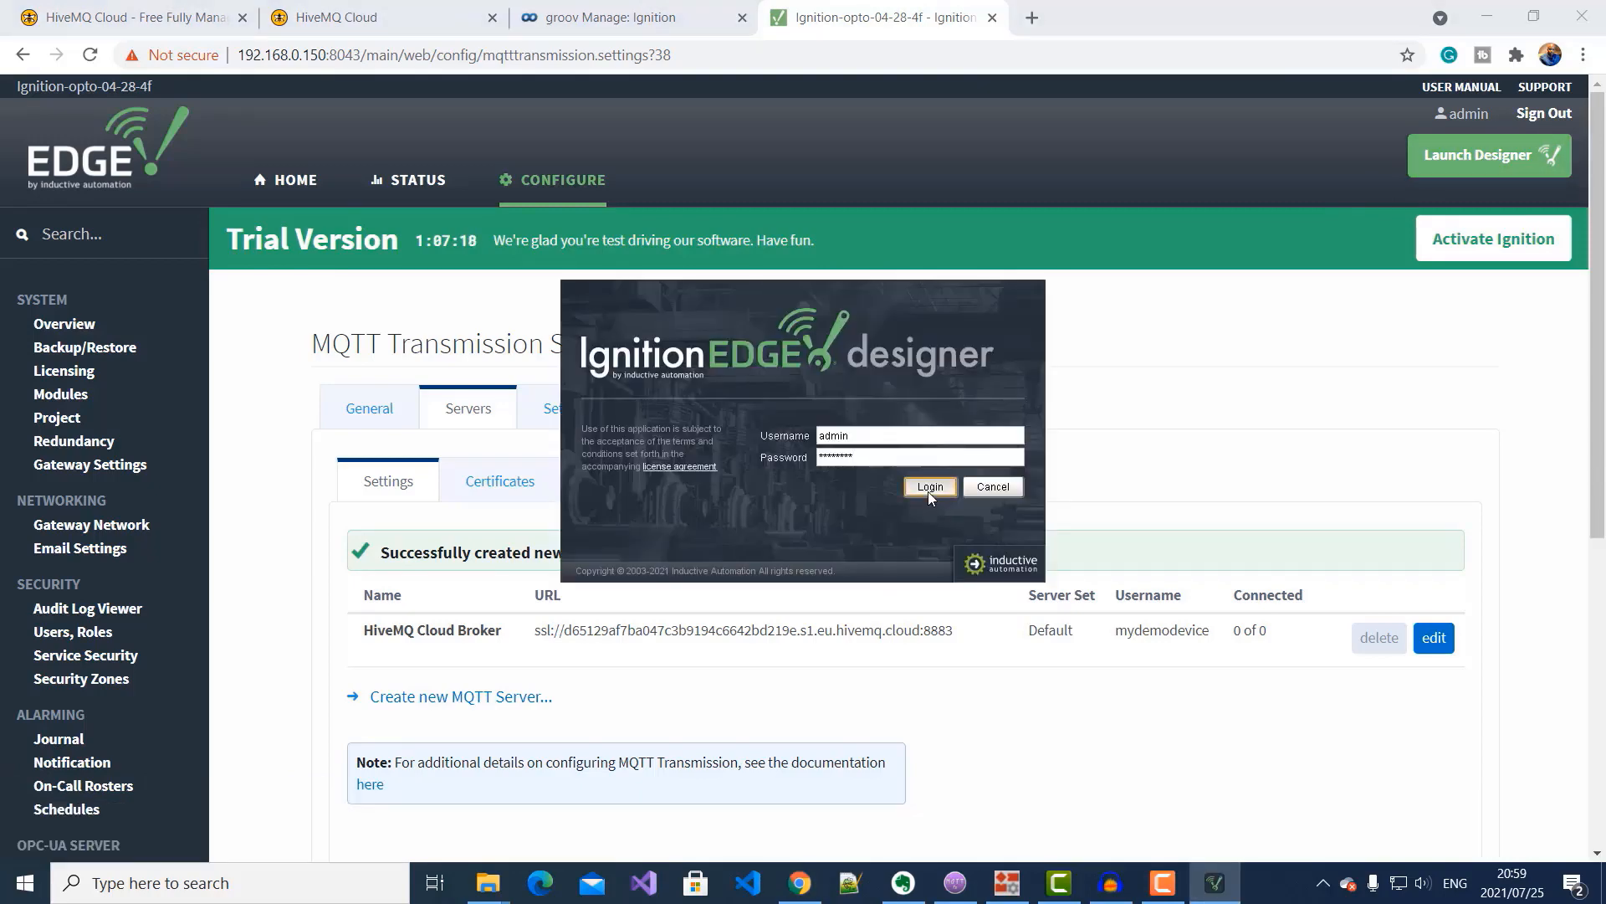
click(927, 490)
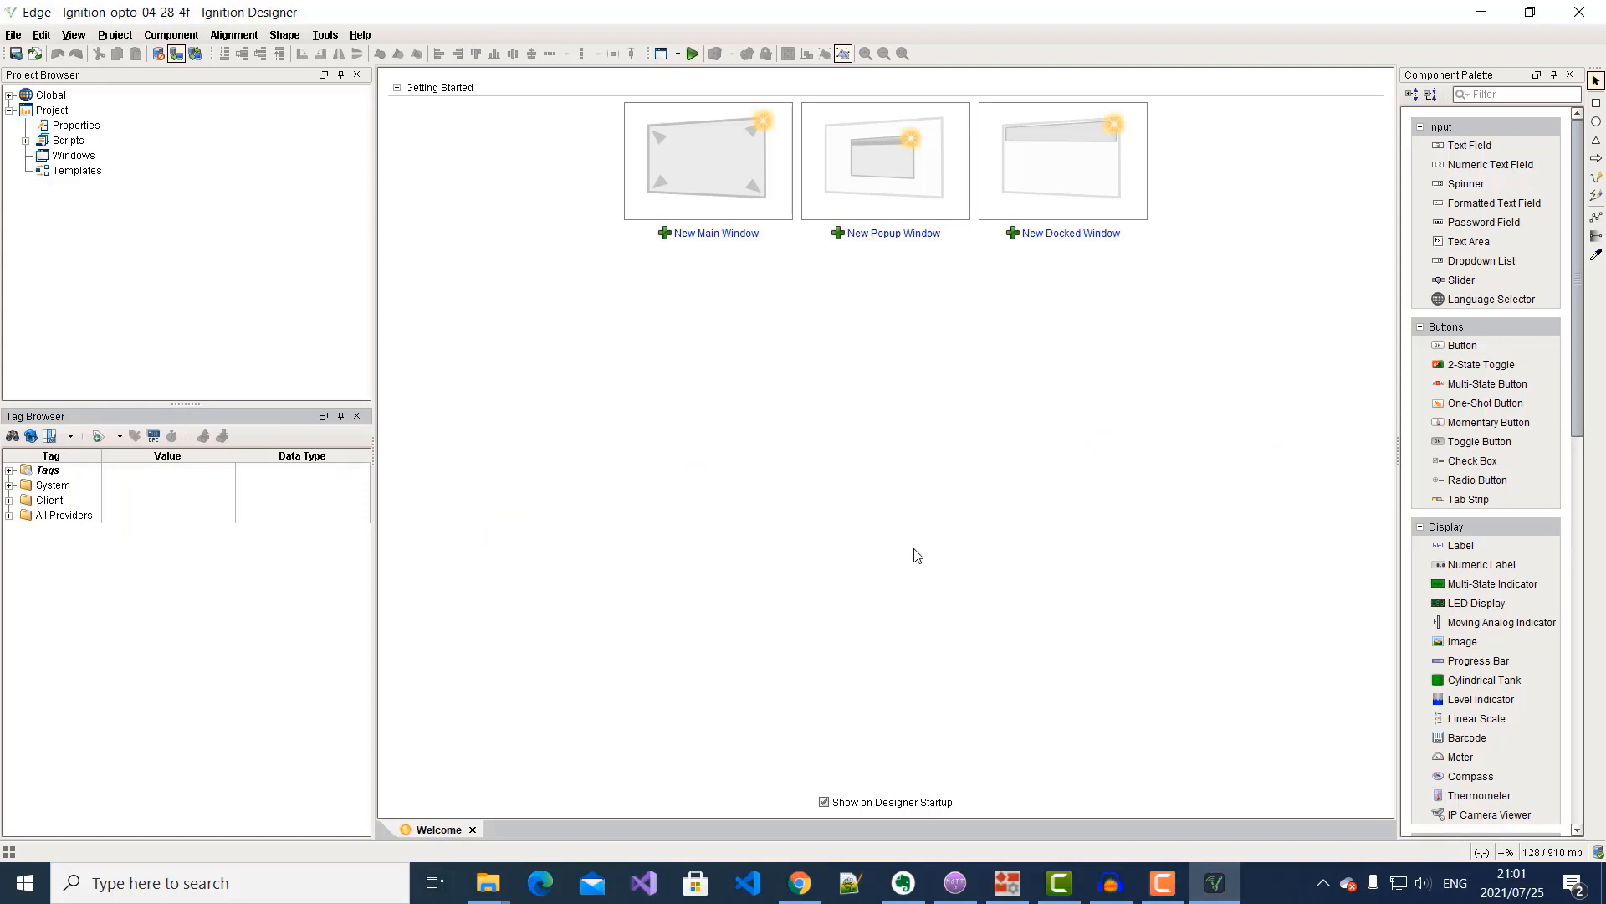
Create a folder named HiveMQDemo under Edge Nodes in the edge tag provider.
click(10, 515)
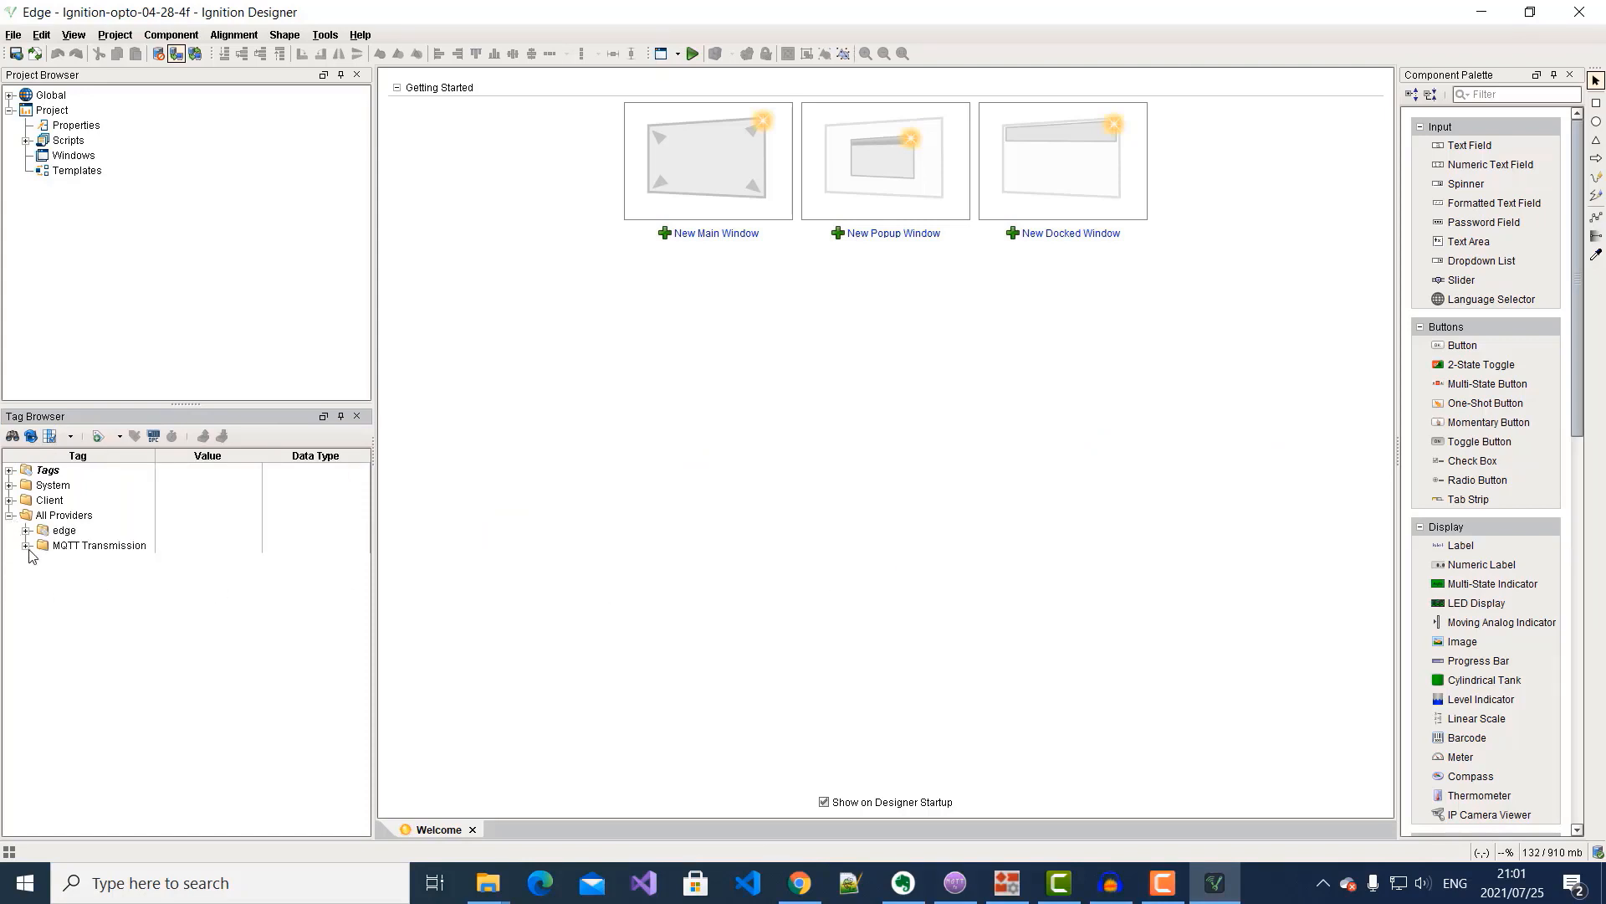
click(26, 530)
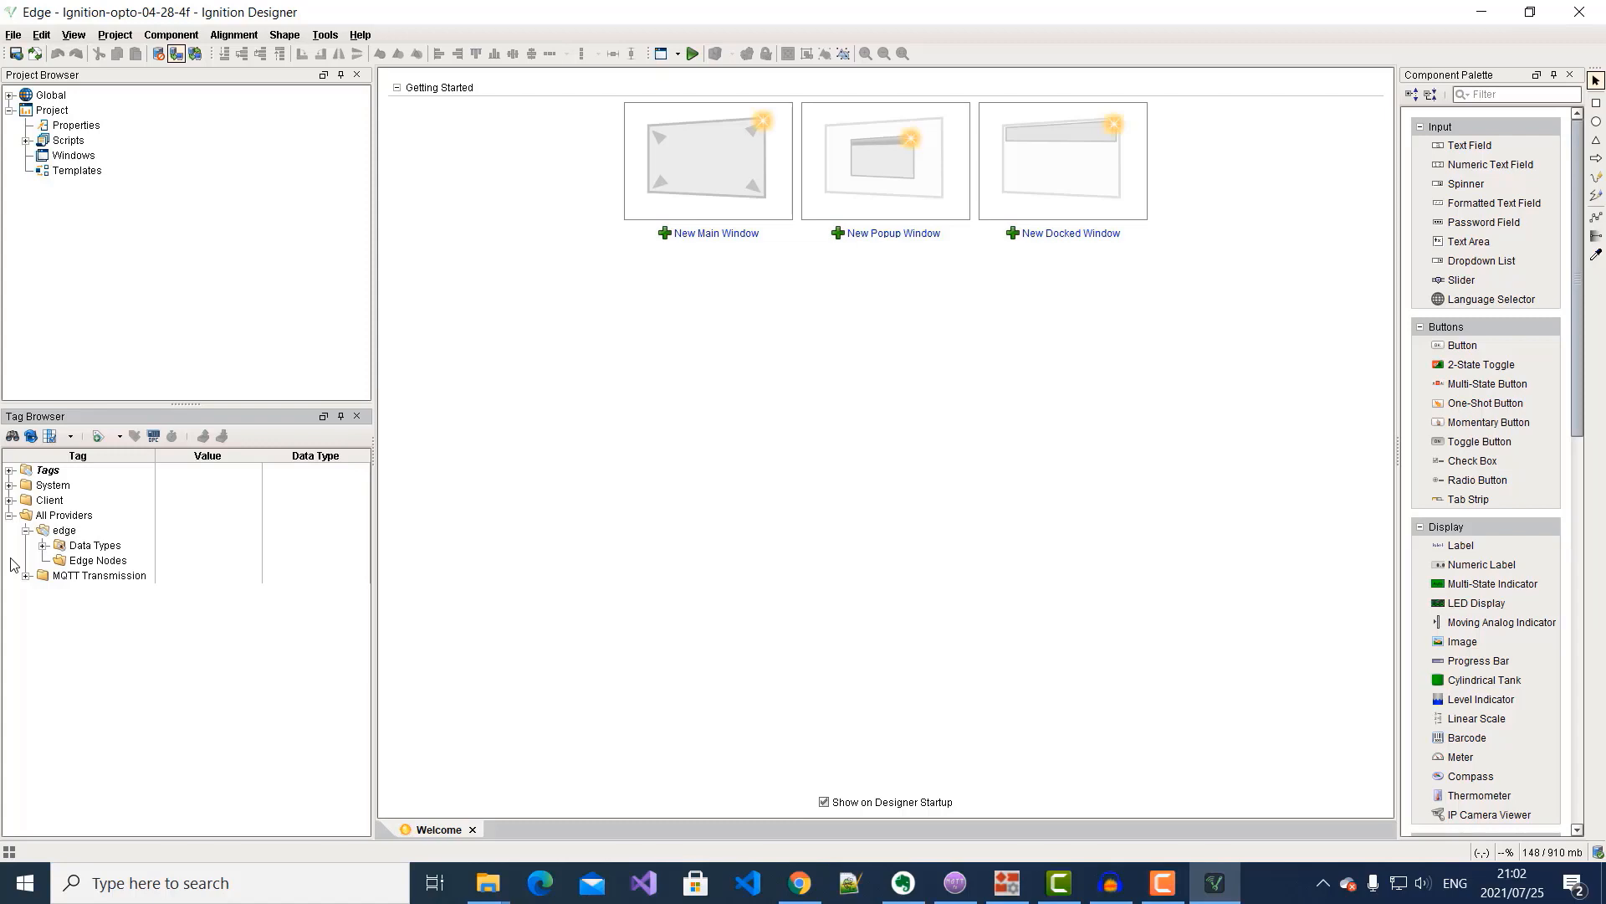
right_click(87, 564)
click(146, 718)
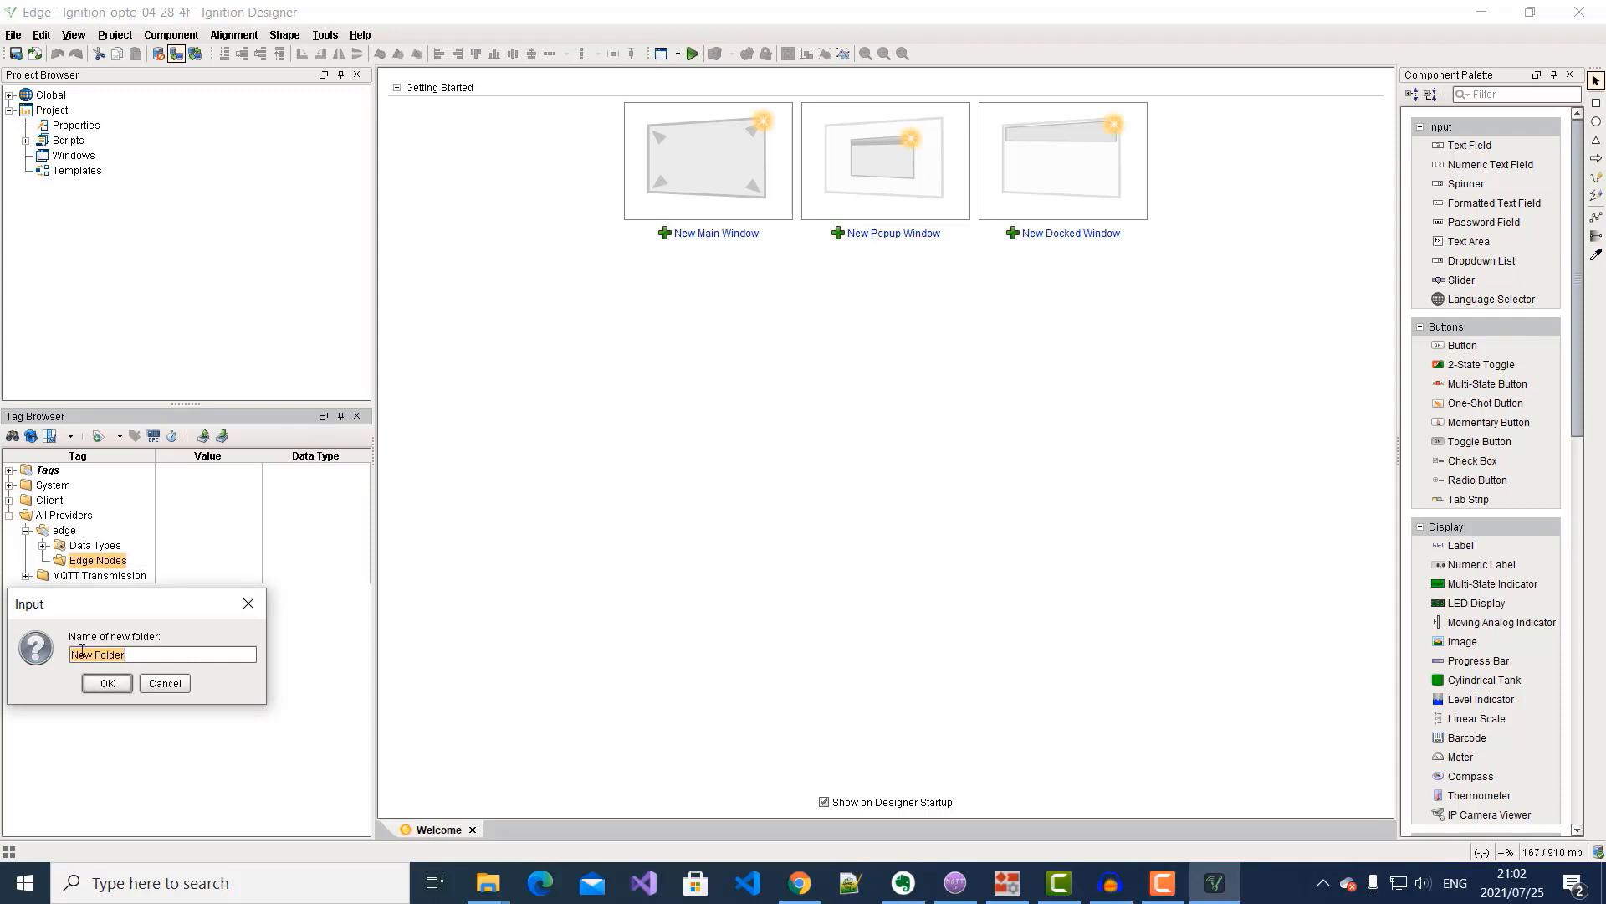
text(HiveMQDemo)
click(107, 682)
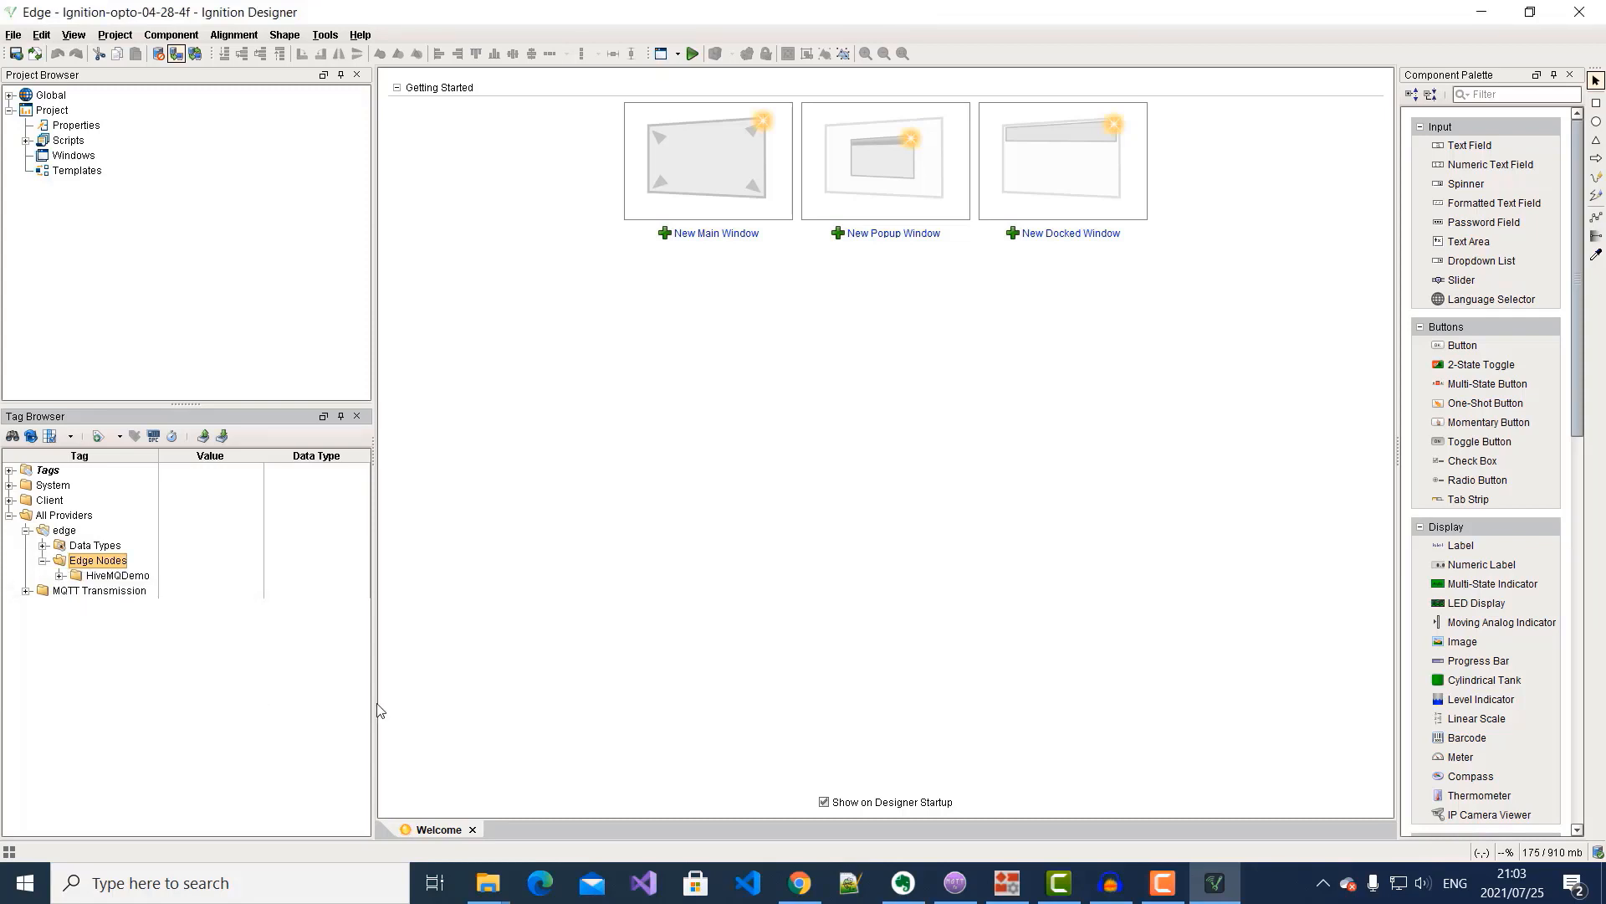
Create a MyGroovEpic folder inside HiveMQDemo and a GroovEpicIO folder inside MyGroovEpic.
right_click(117, 574)
click(162, 619)
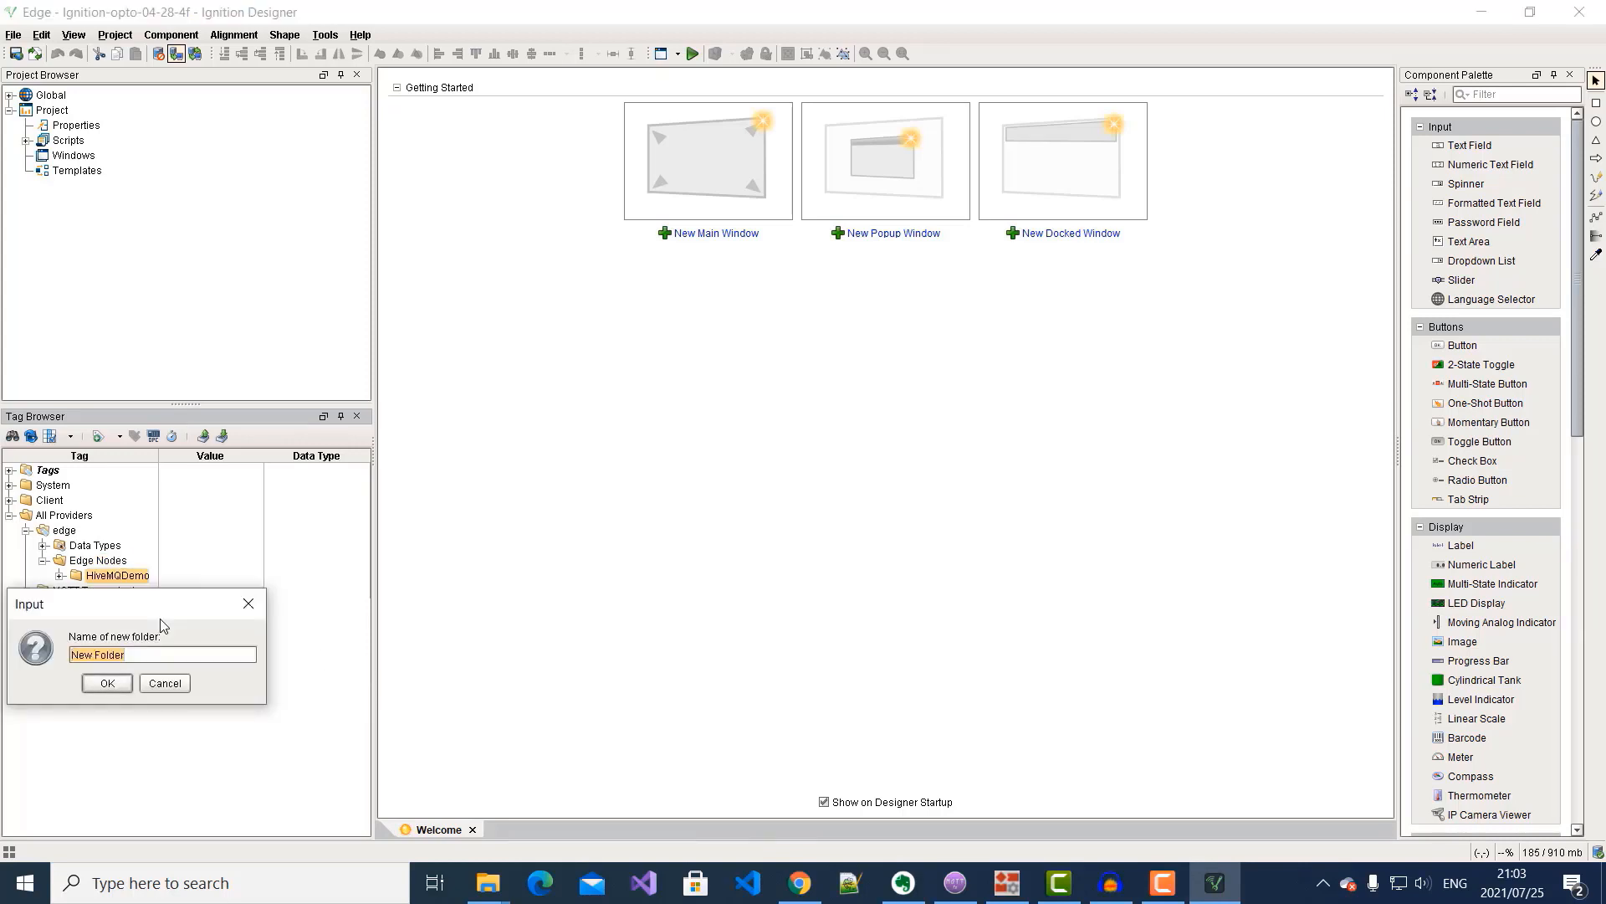
text(MyGroovEpic)
click(107, 683)
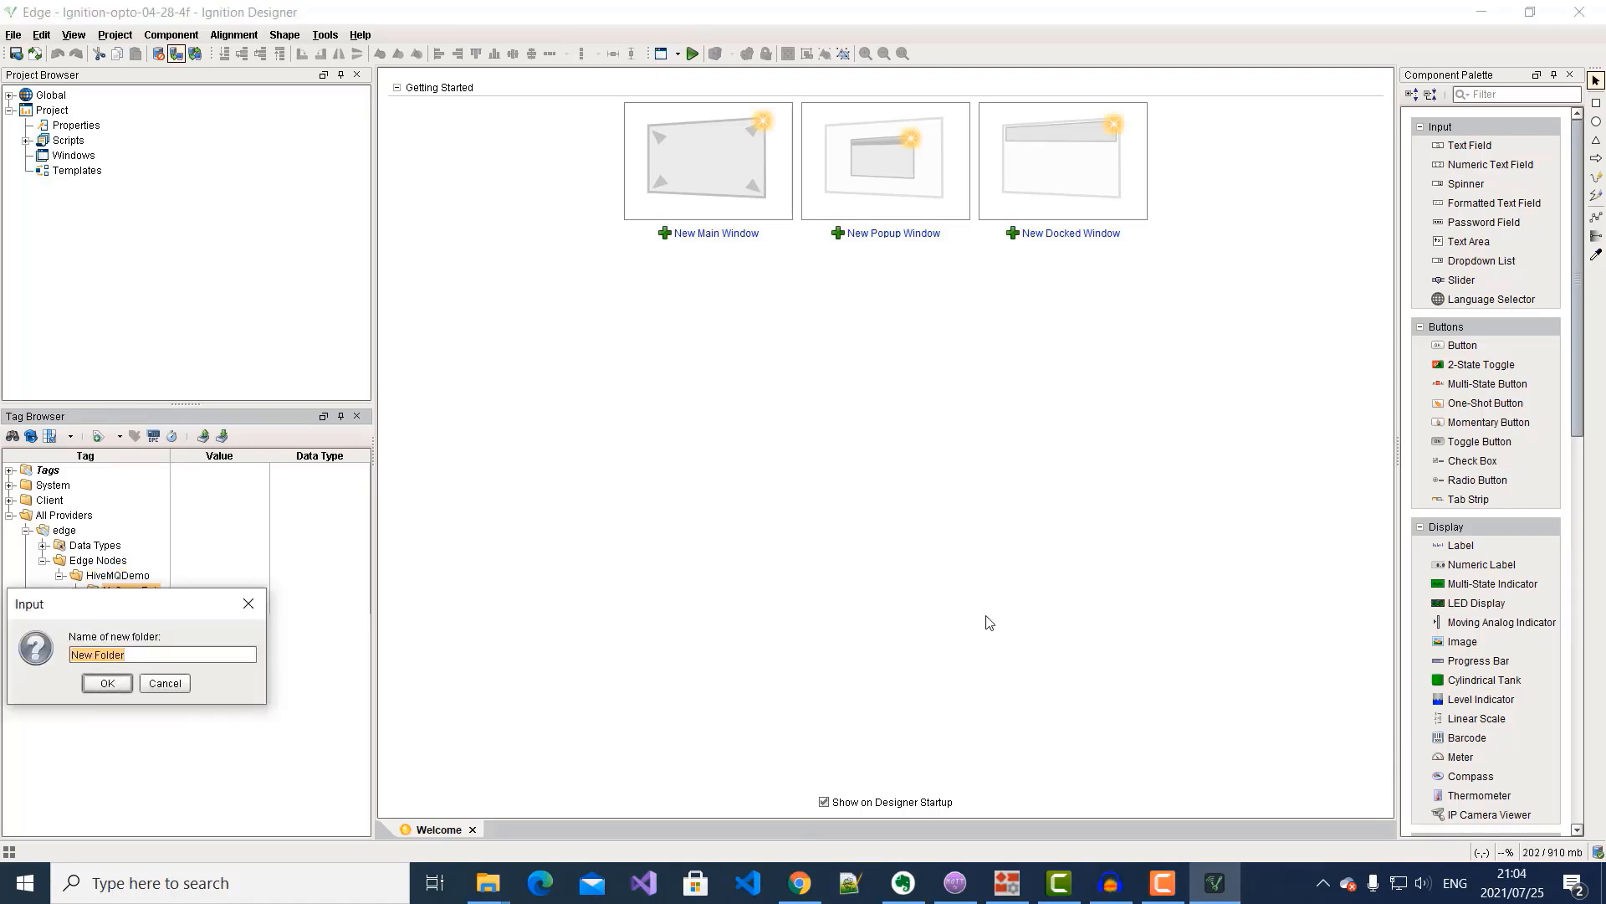
text(GroovEpicIO)
click(107, 683)
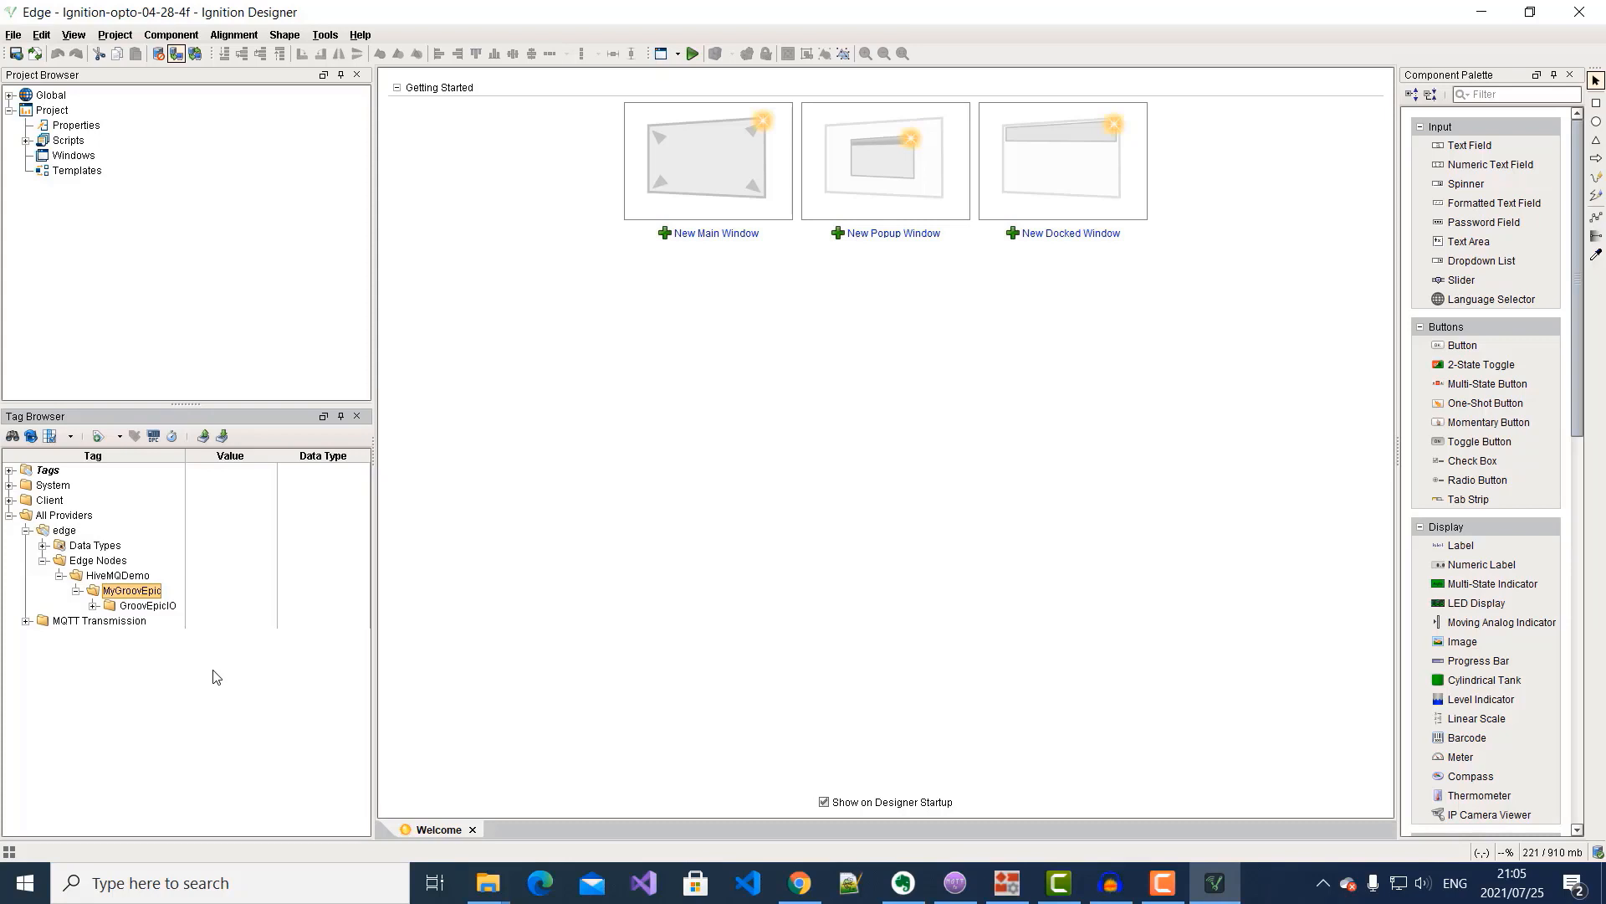
Add the PAC_Control OPC tags LED_Blue_var_Bool, LED_Red_var_Bool and Panel_Temperature to the GroovEpicIO folder.
click(156, 437)
click(674, 285)
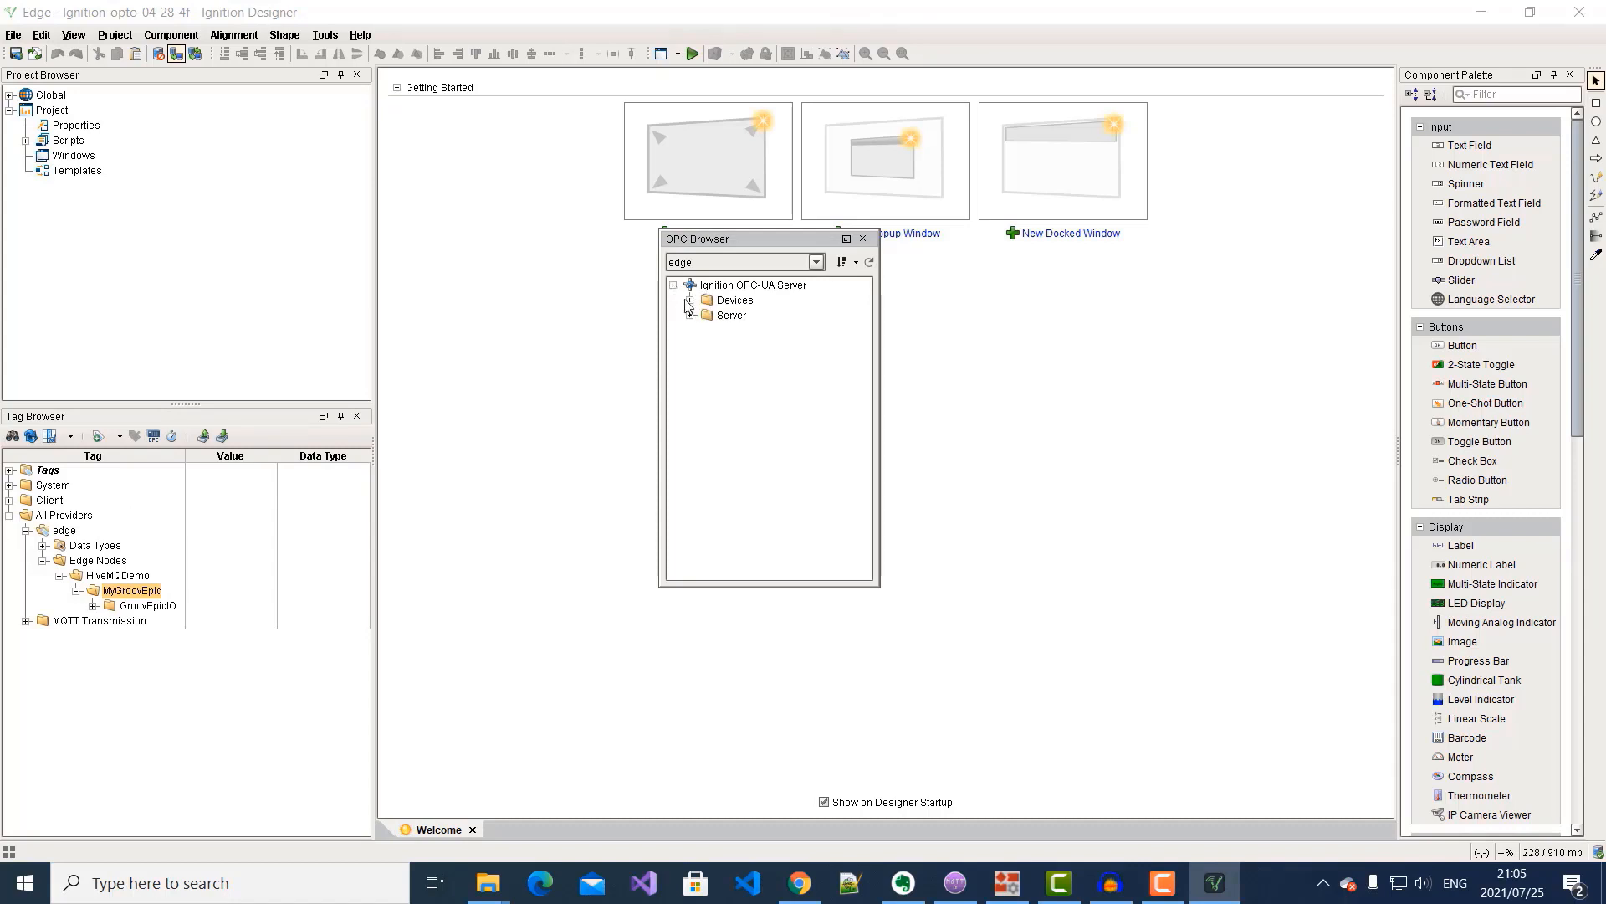
click(690, 300)
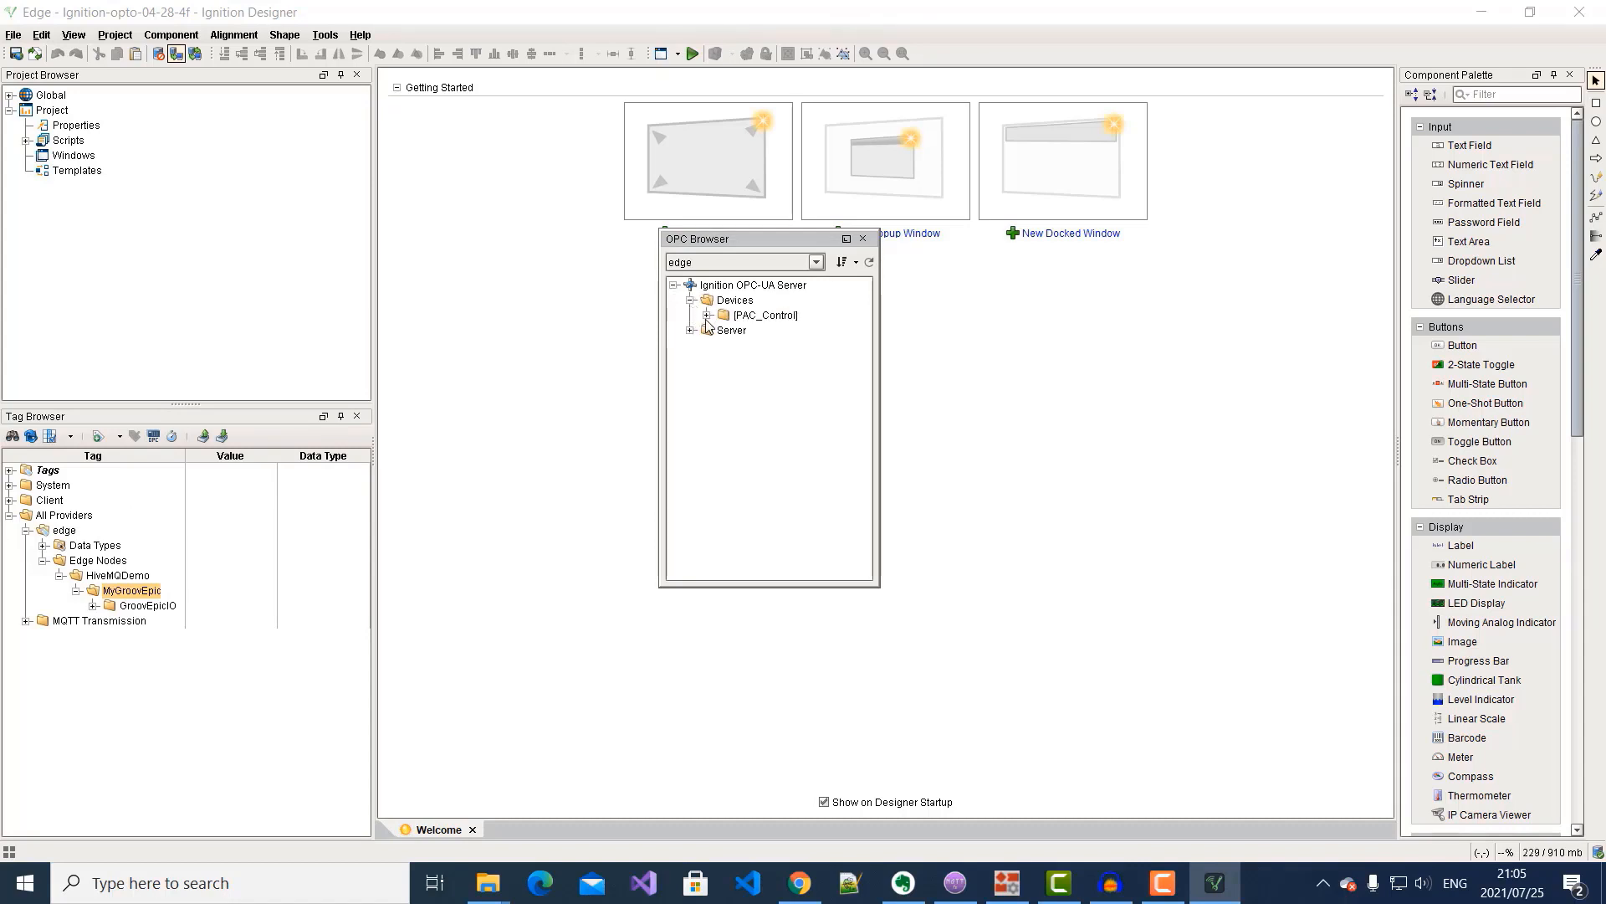
click(707, 316)
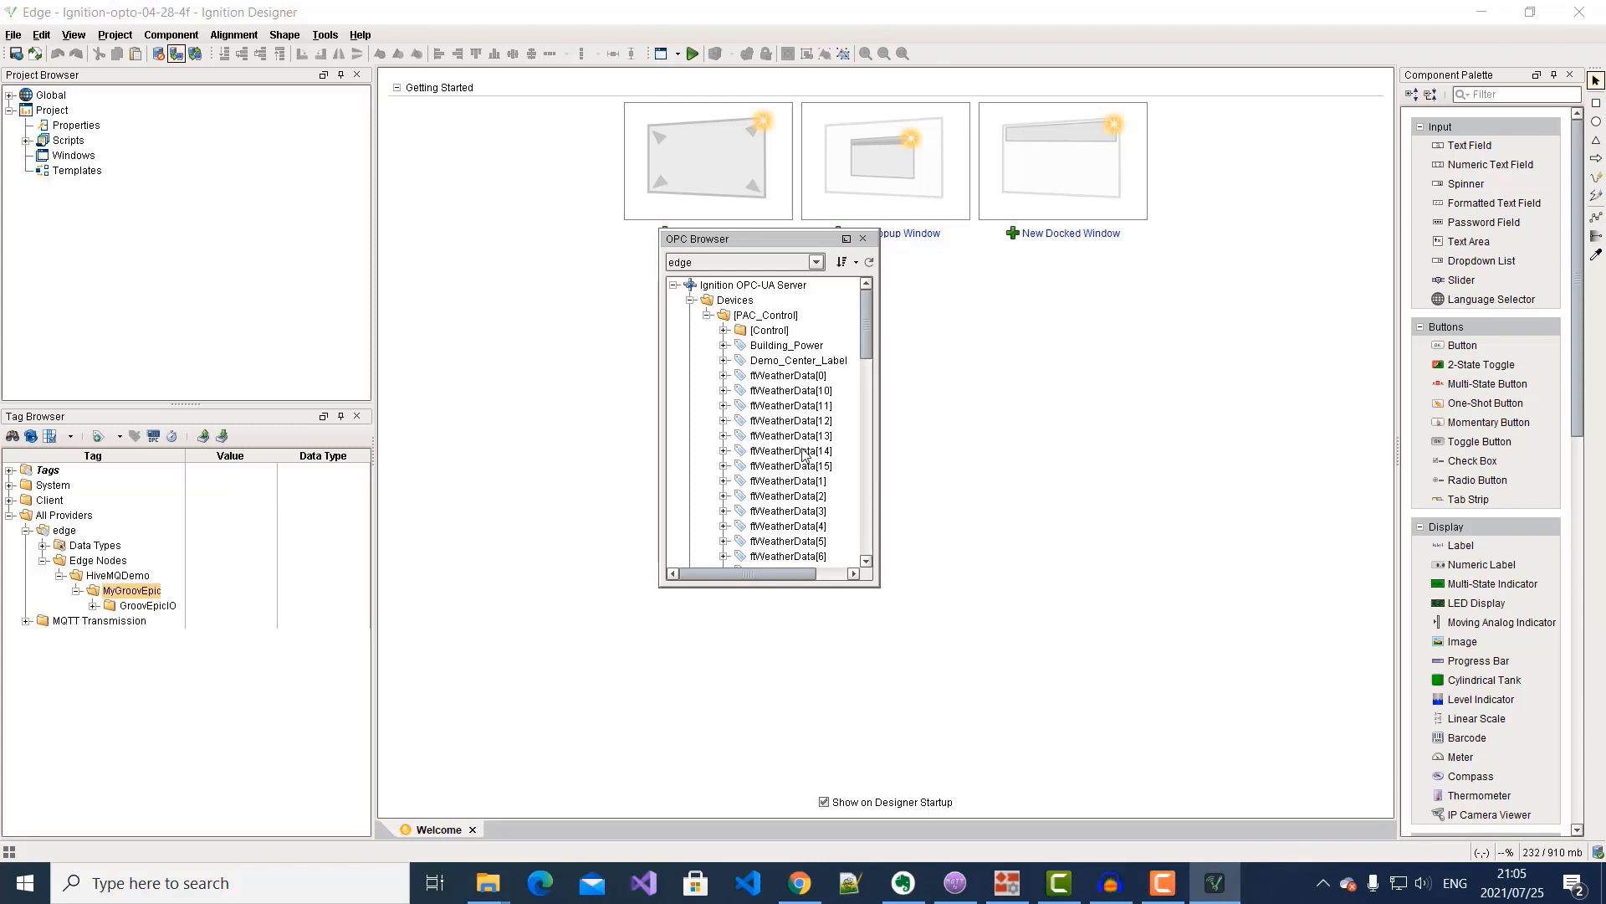
scroll(807, 429, down, 1)
scroll(807, 426, down, 4)
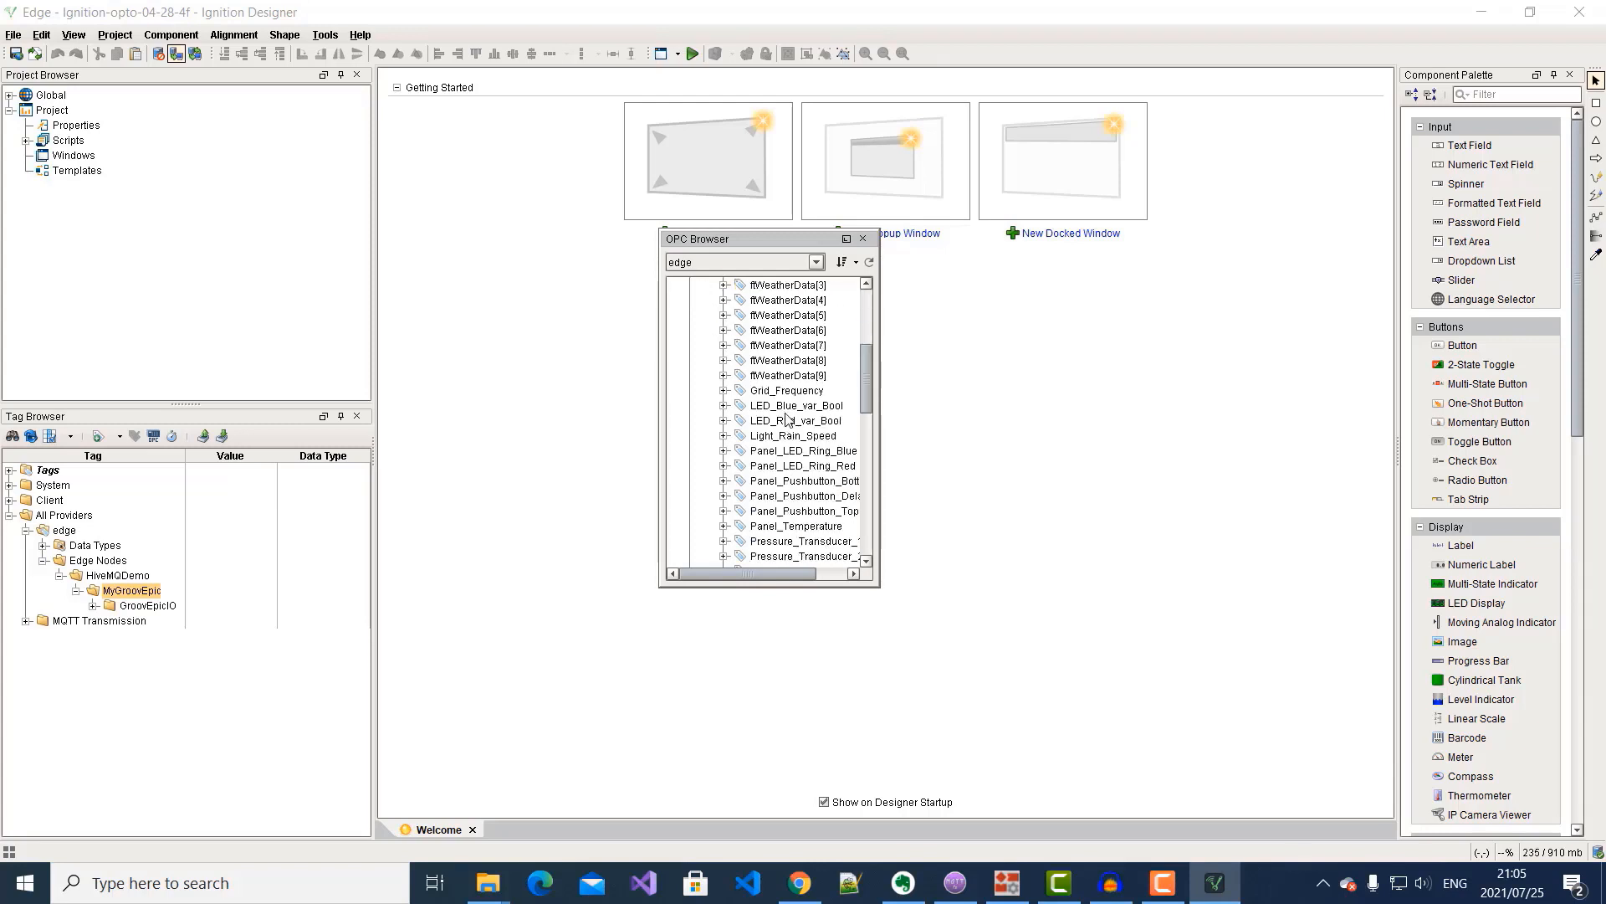
click(786, 409)
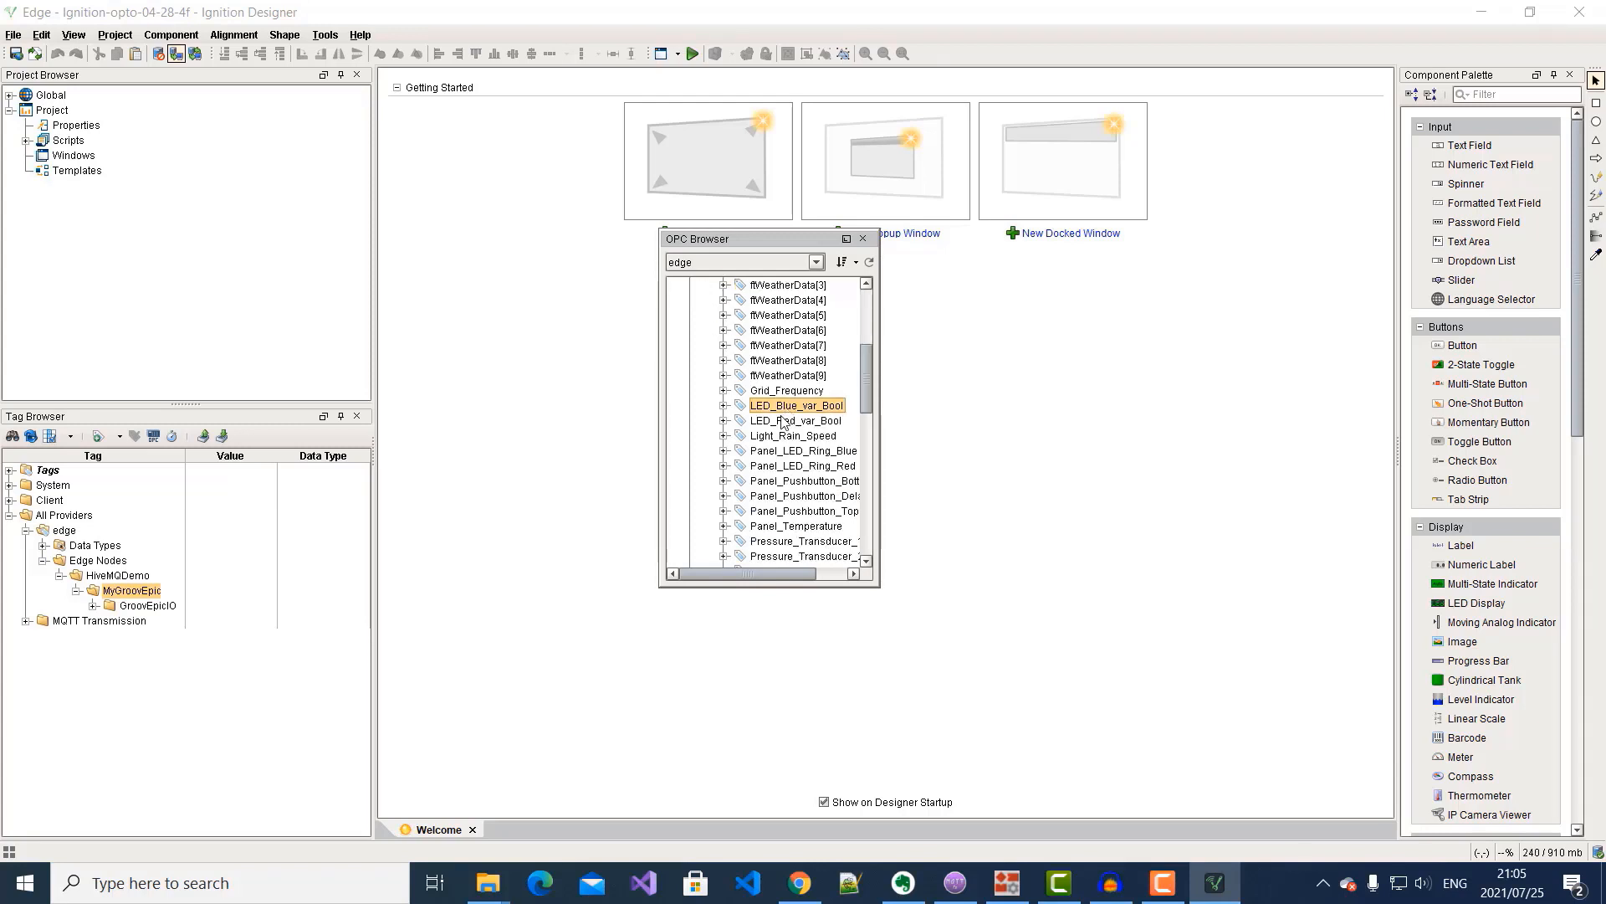
ctrl+click(782, 421)
scroll(799, 502, down, 1)
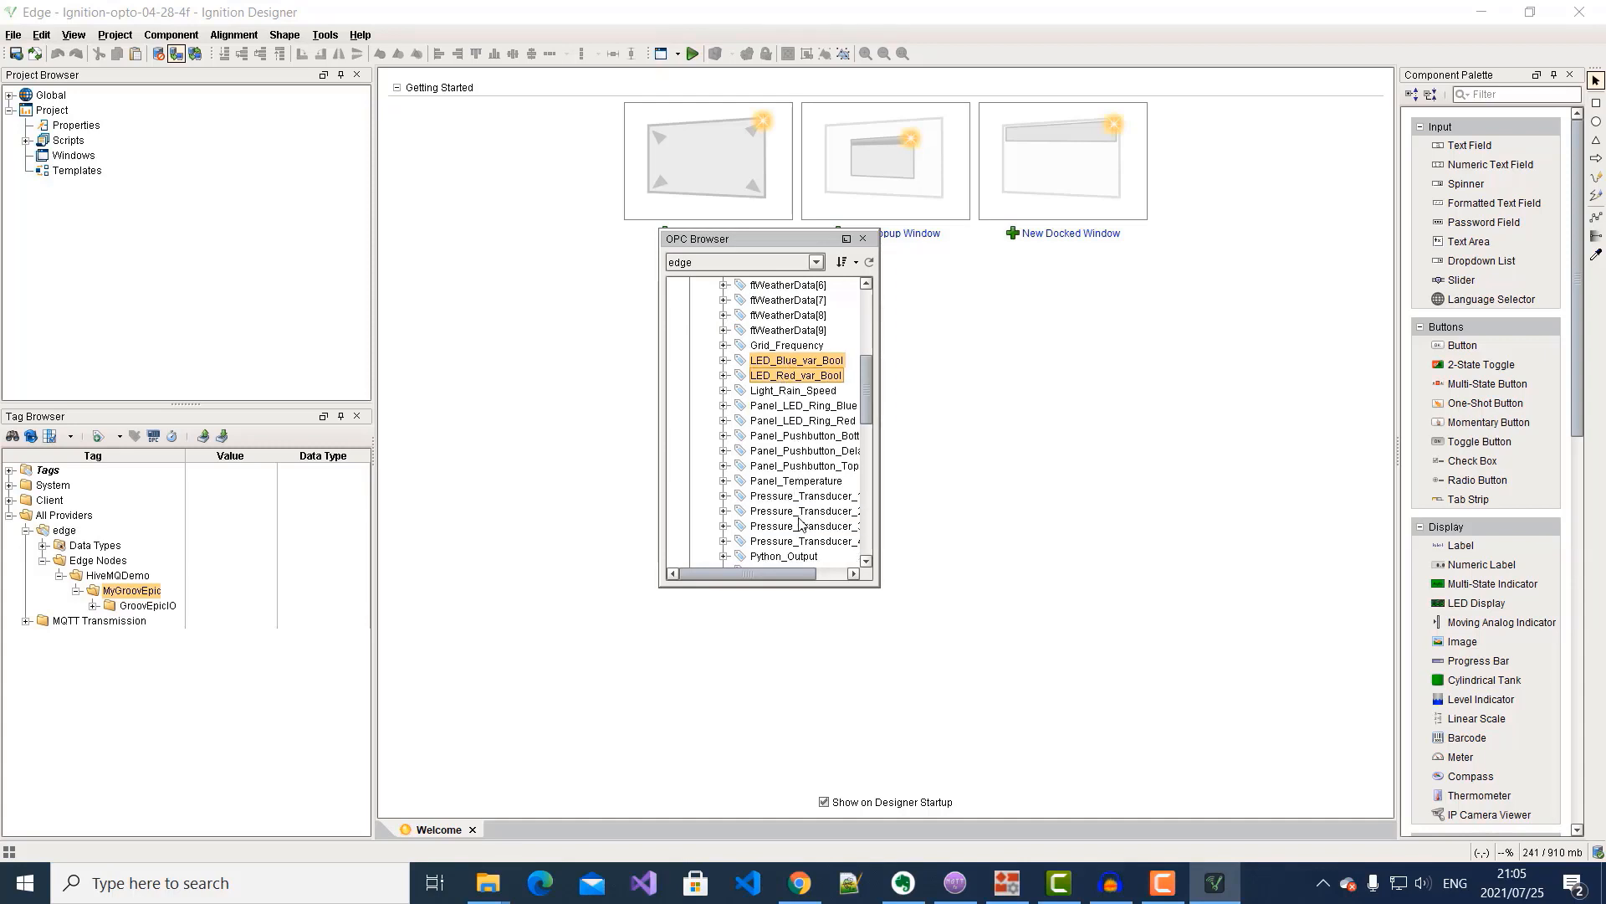
ctrl+click(799, 482)
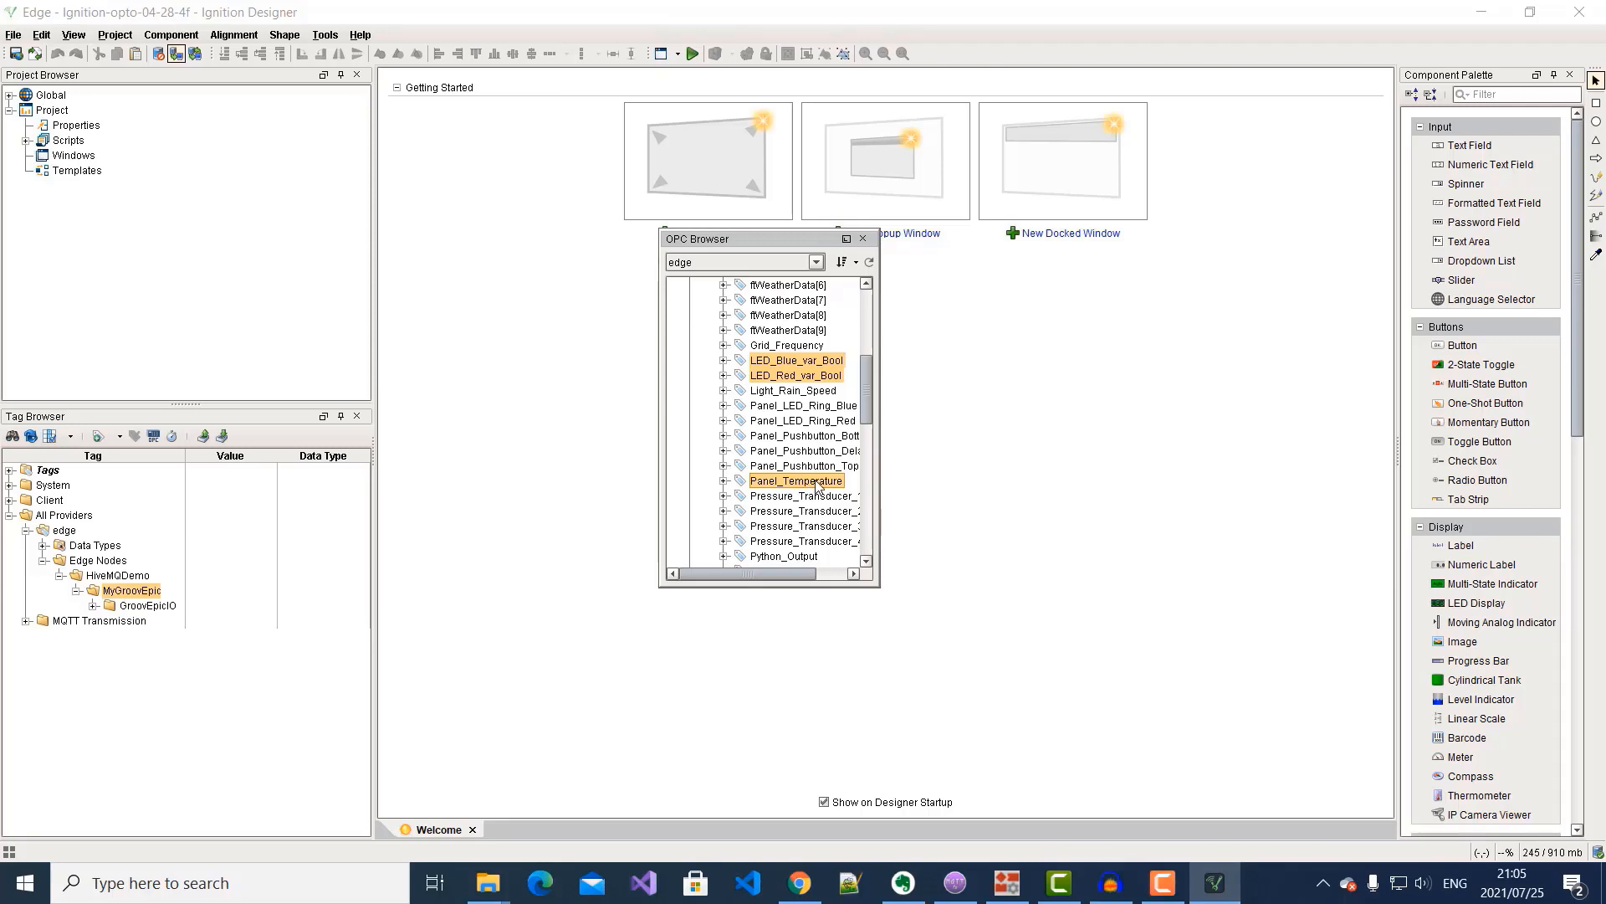
drag(816, 483, 128, 599)
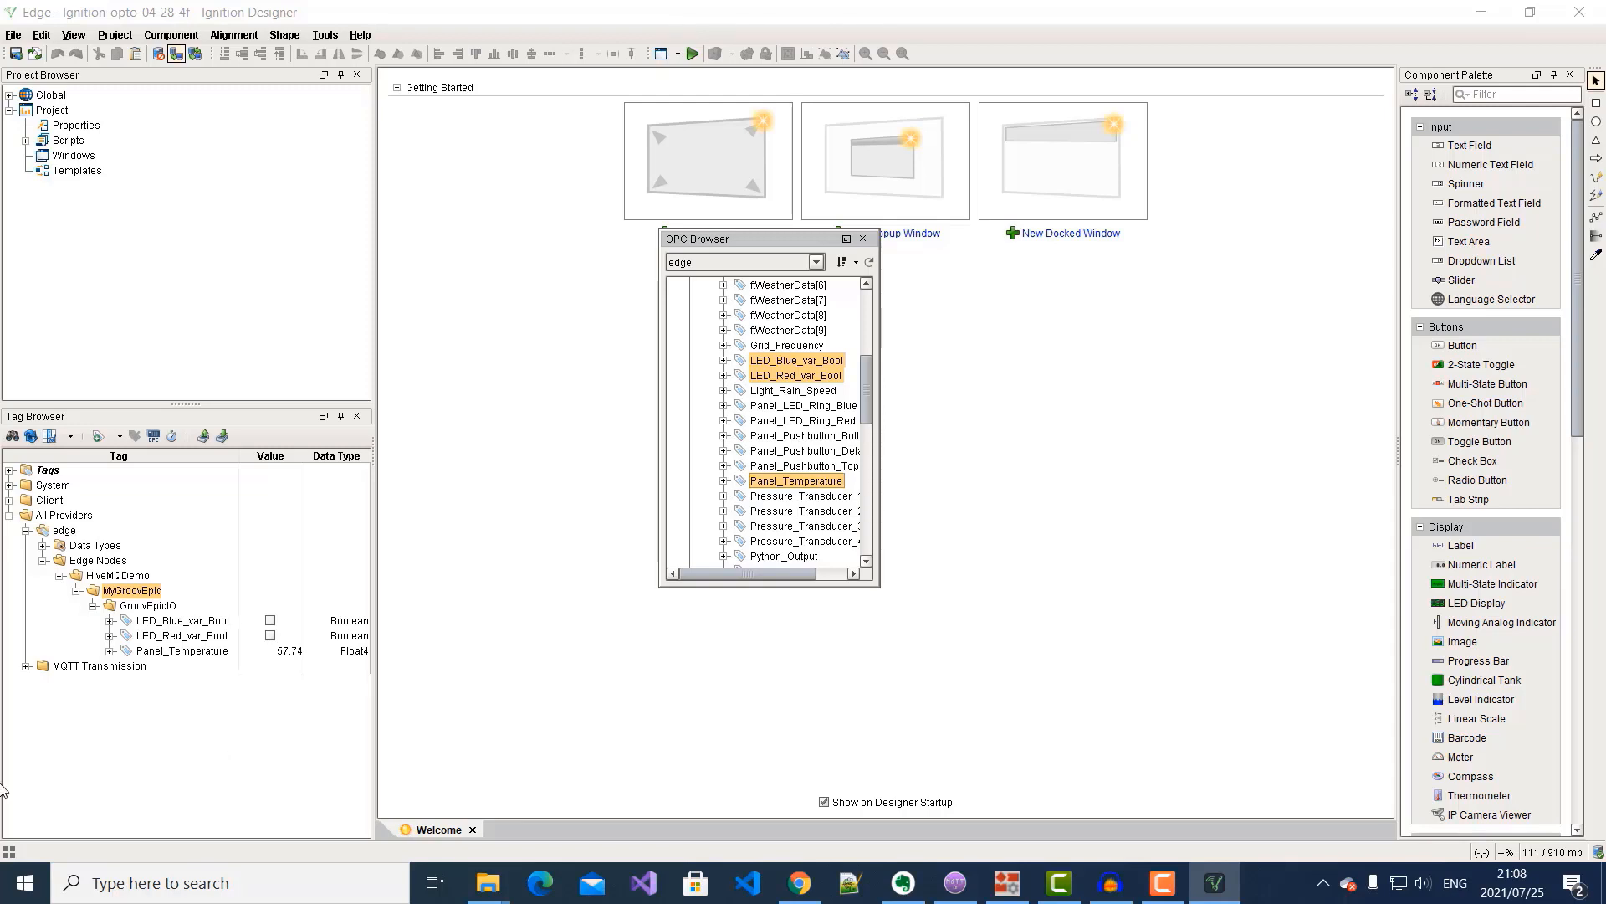
Trigger the Refresh tag under MQTT Transmission's Transmission Control, enabling the Designer's Read/Write mode.
click(27, 667)
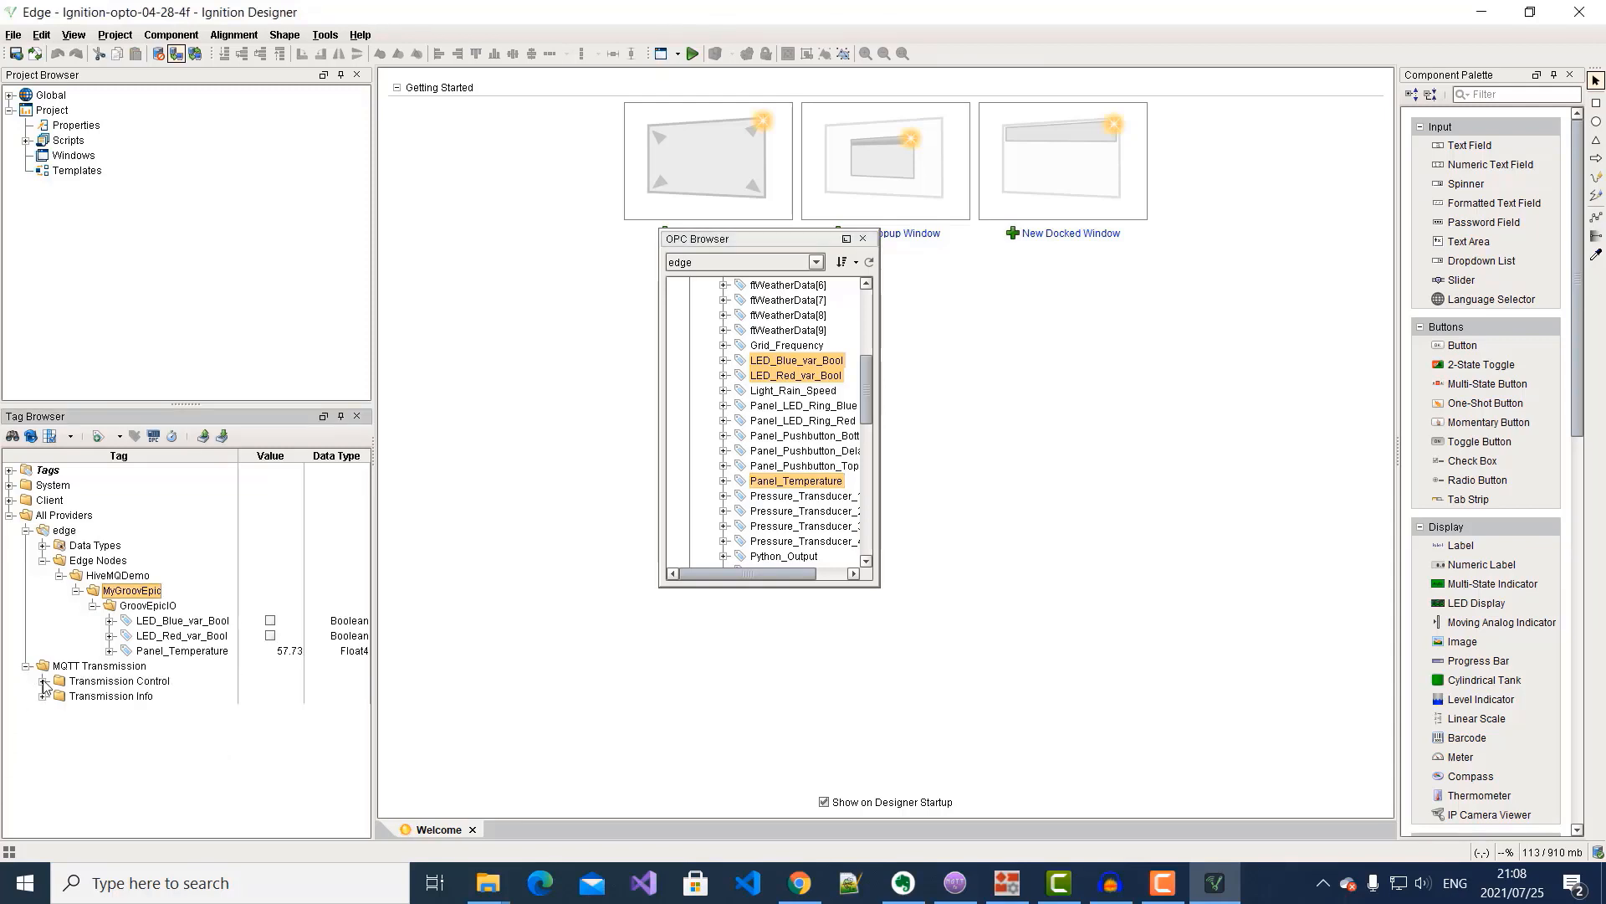
click(43, 681)
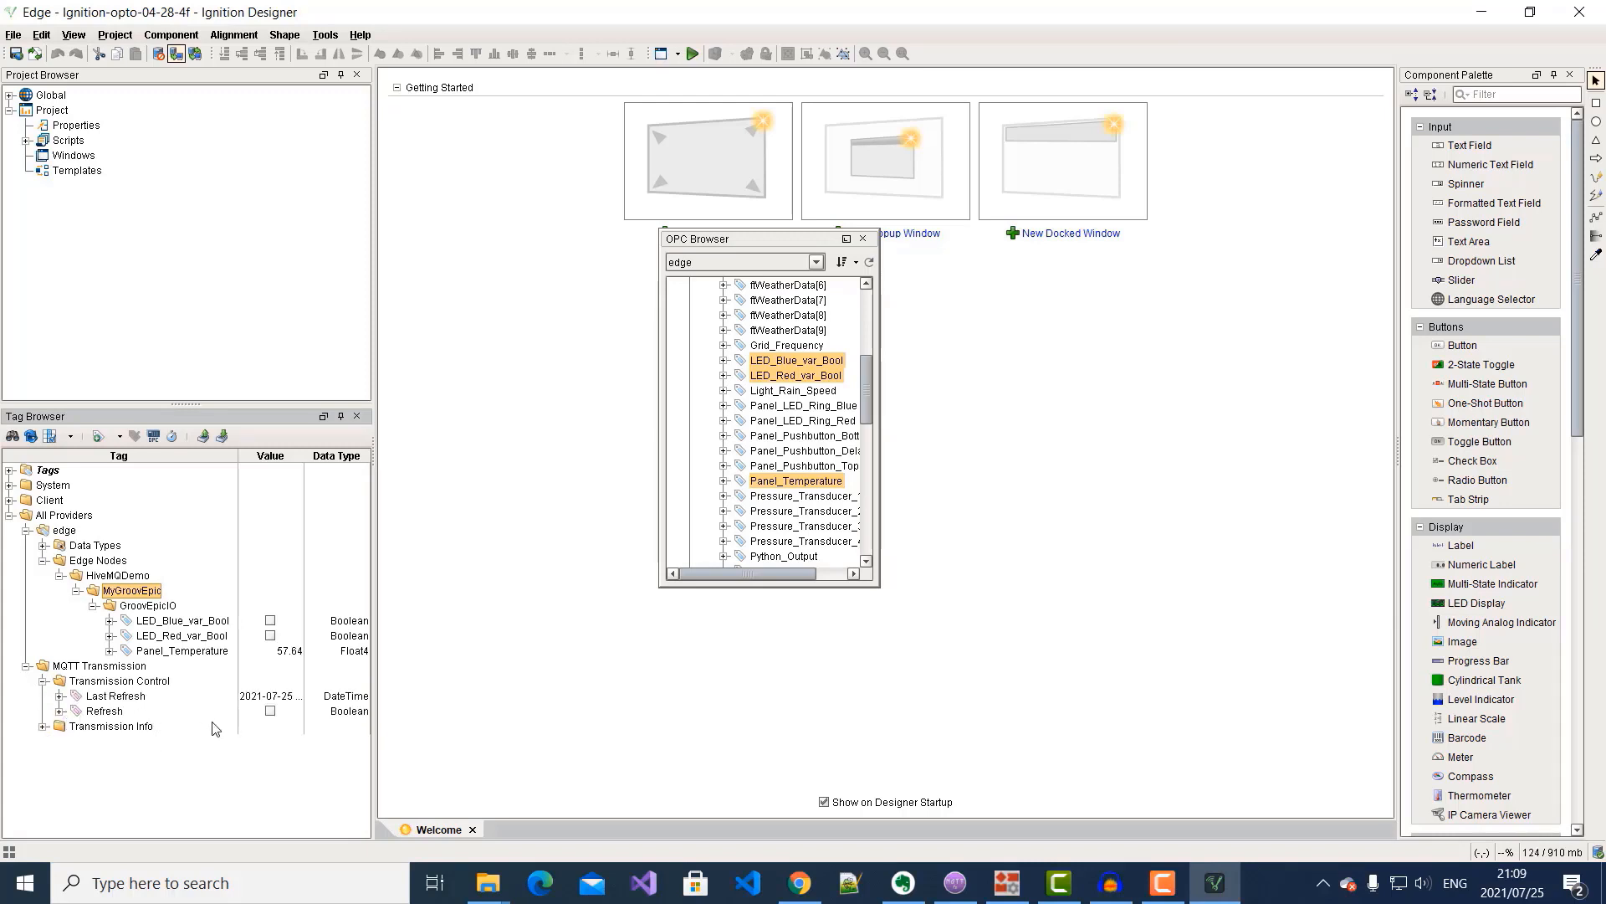
click(271, 712)
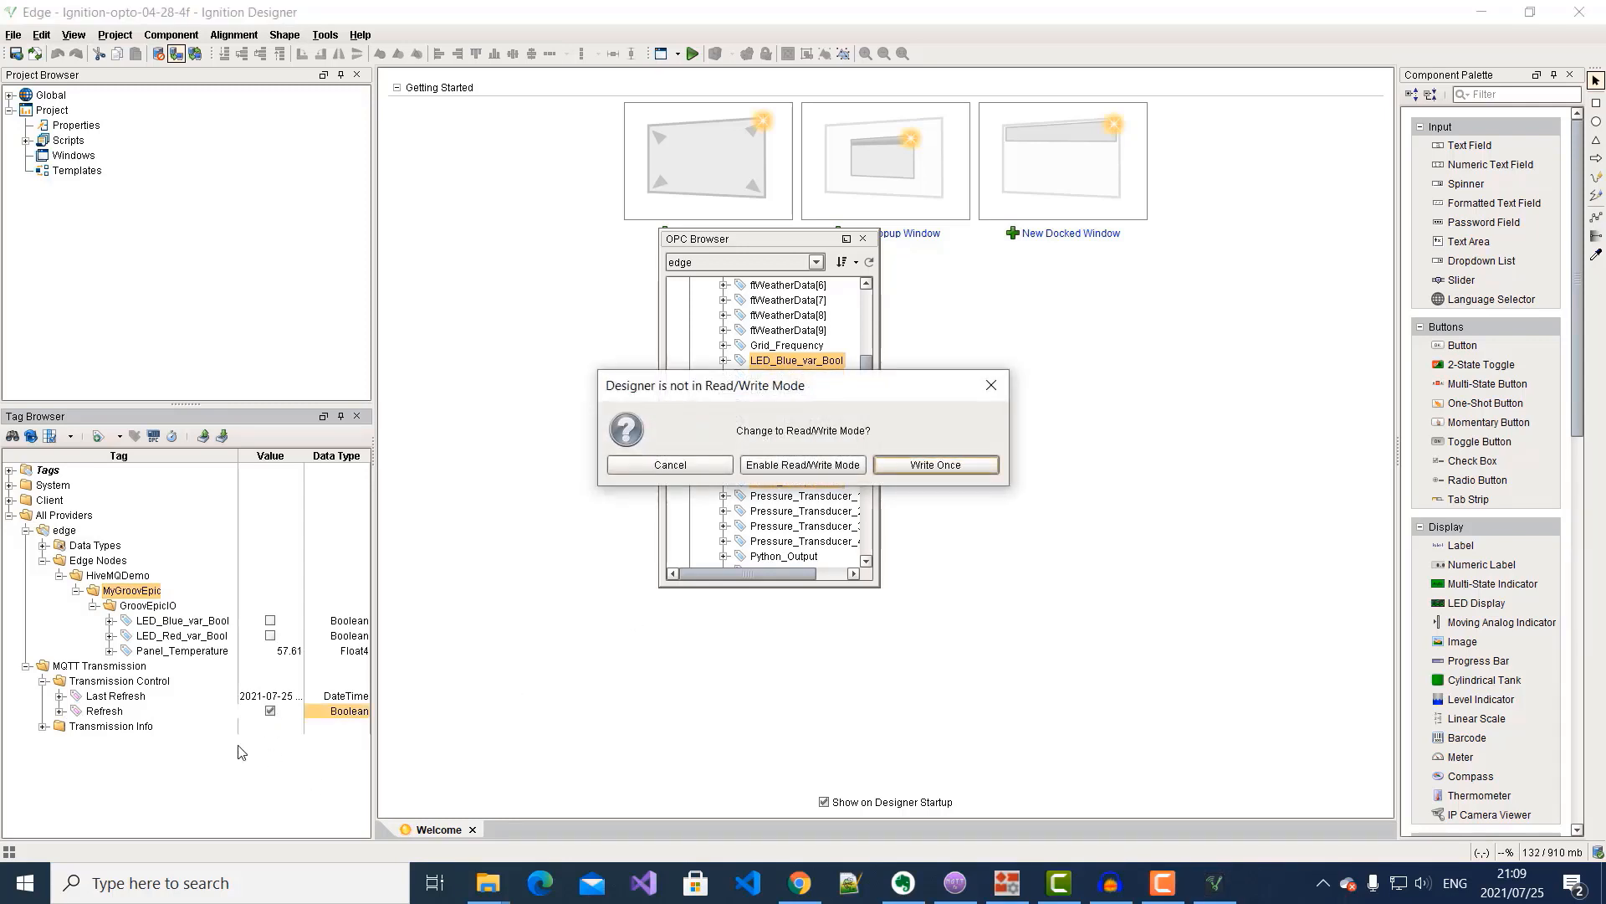
click(771, 466)
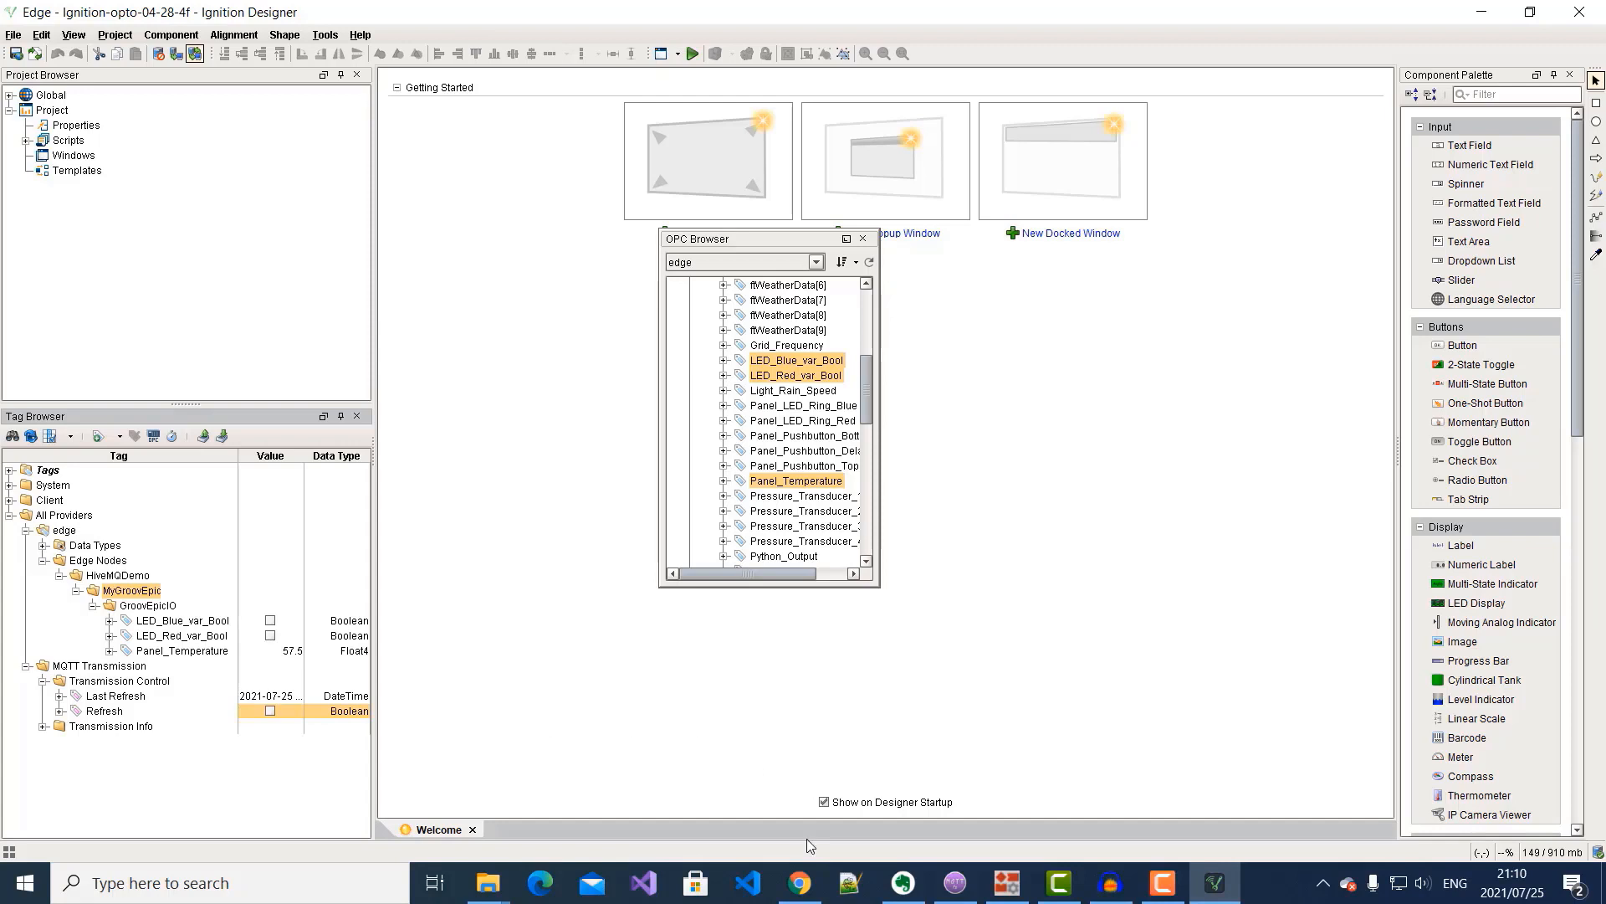
Switch to MQTT.fx and subscribe to the topic spBv1.0/HiveMQDemo/DDATA/MyGroovEpic/GroovEpicIO.
click(954, 882)
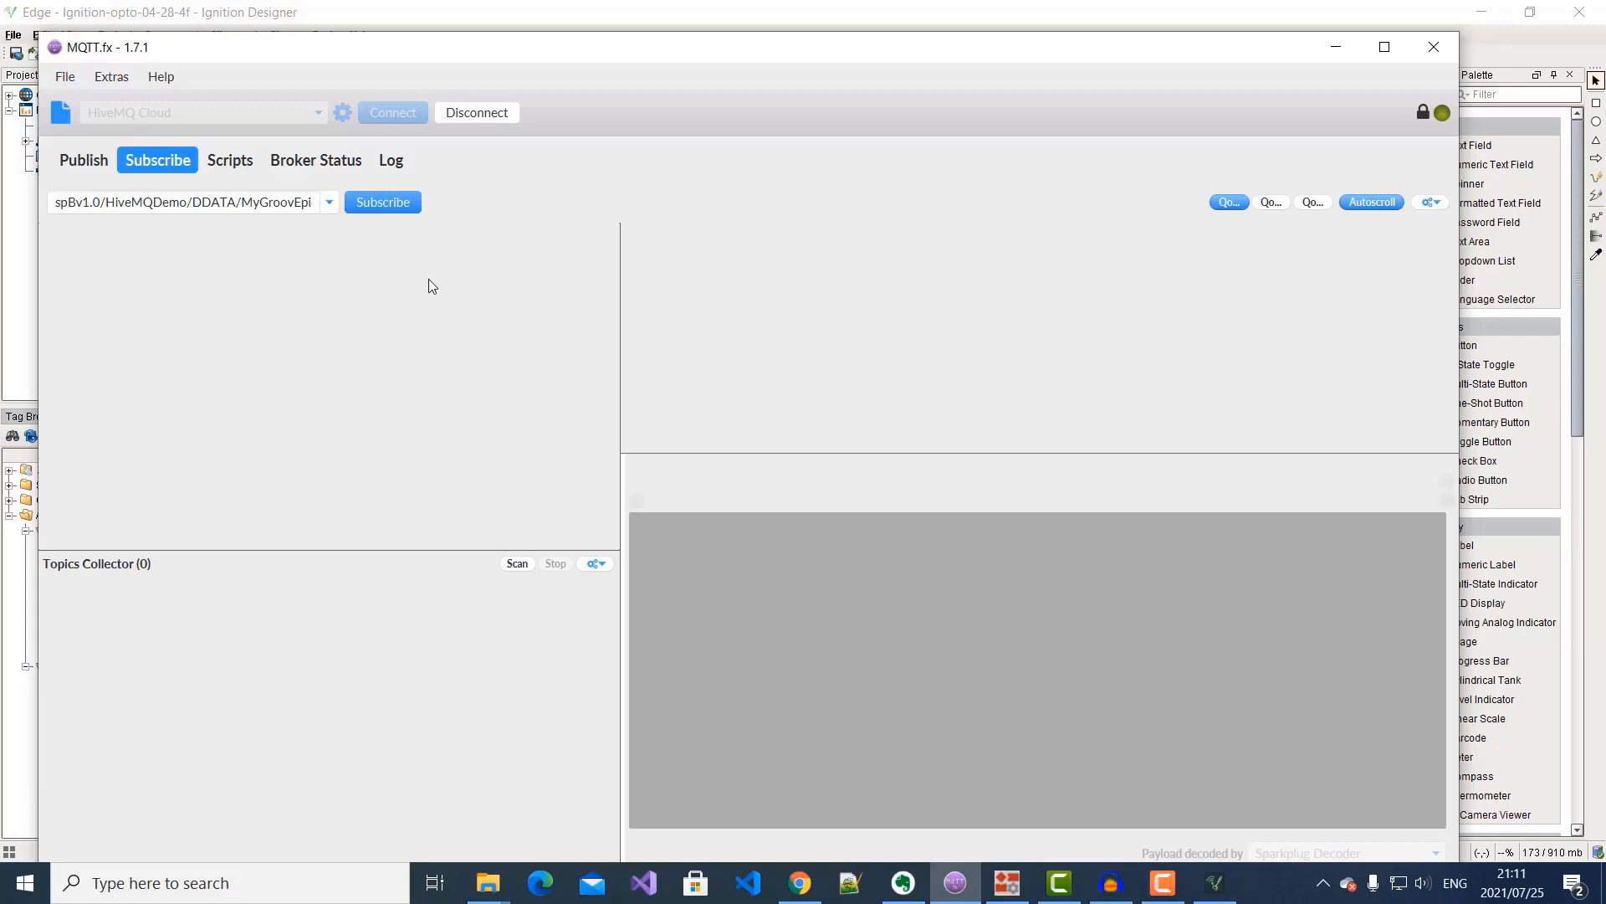
click(383, 202)
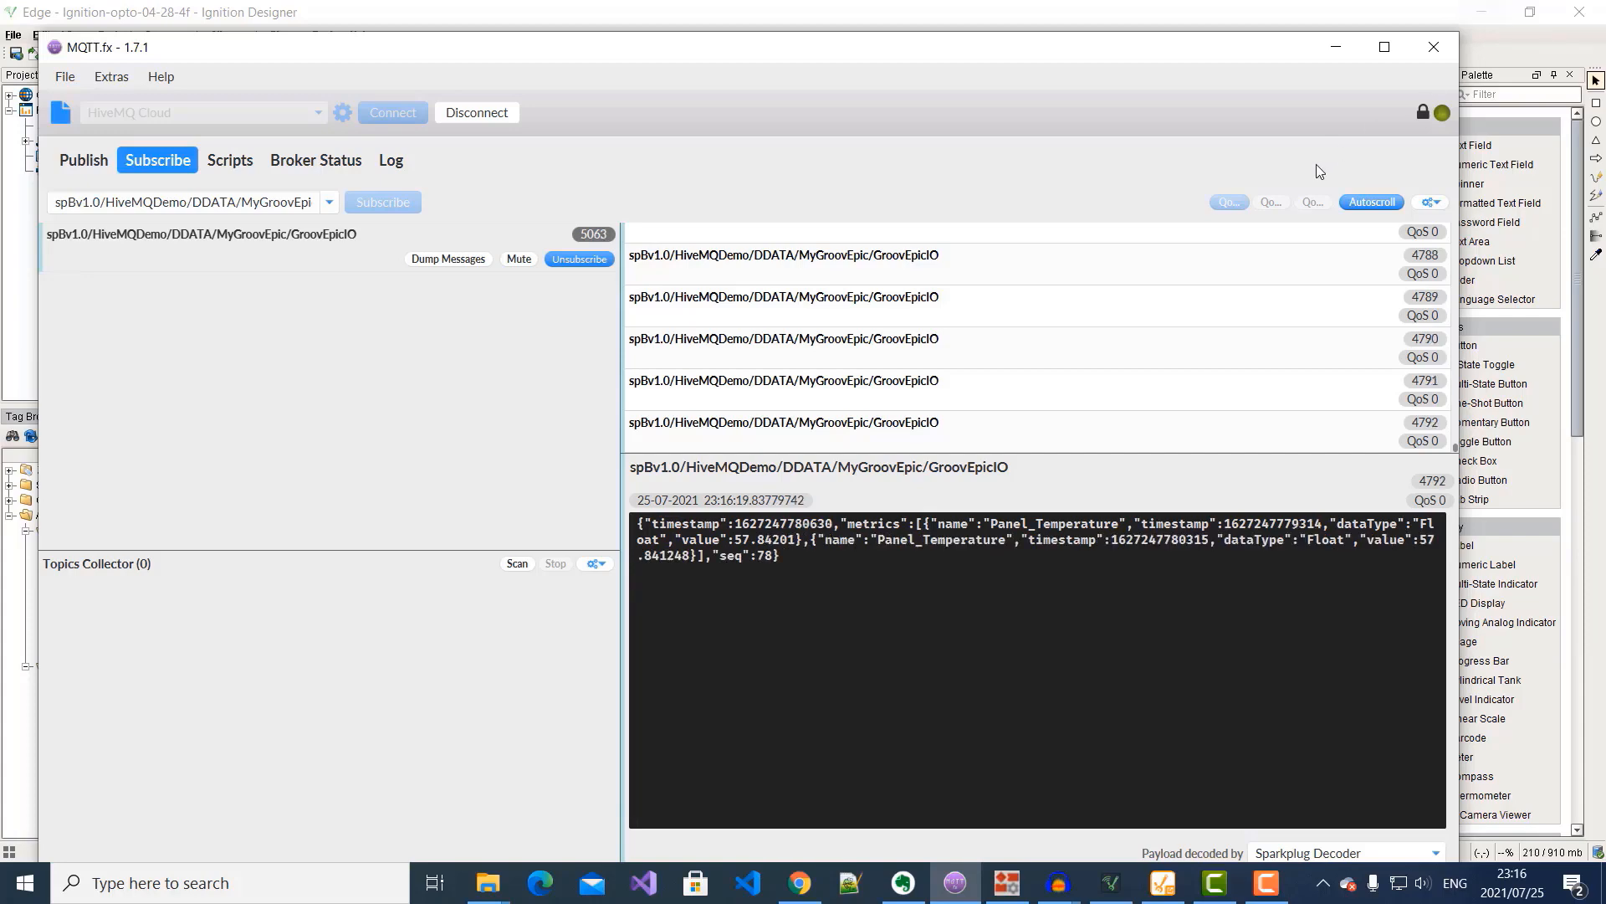
Switch to Chrome and open the Ignition Gateway at localhost:8088 in a new tab.
click(800, 880)
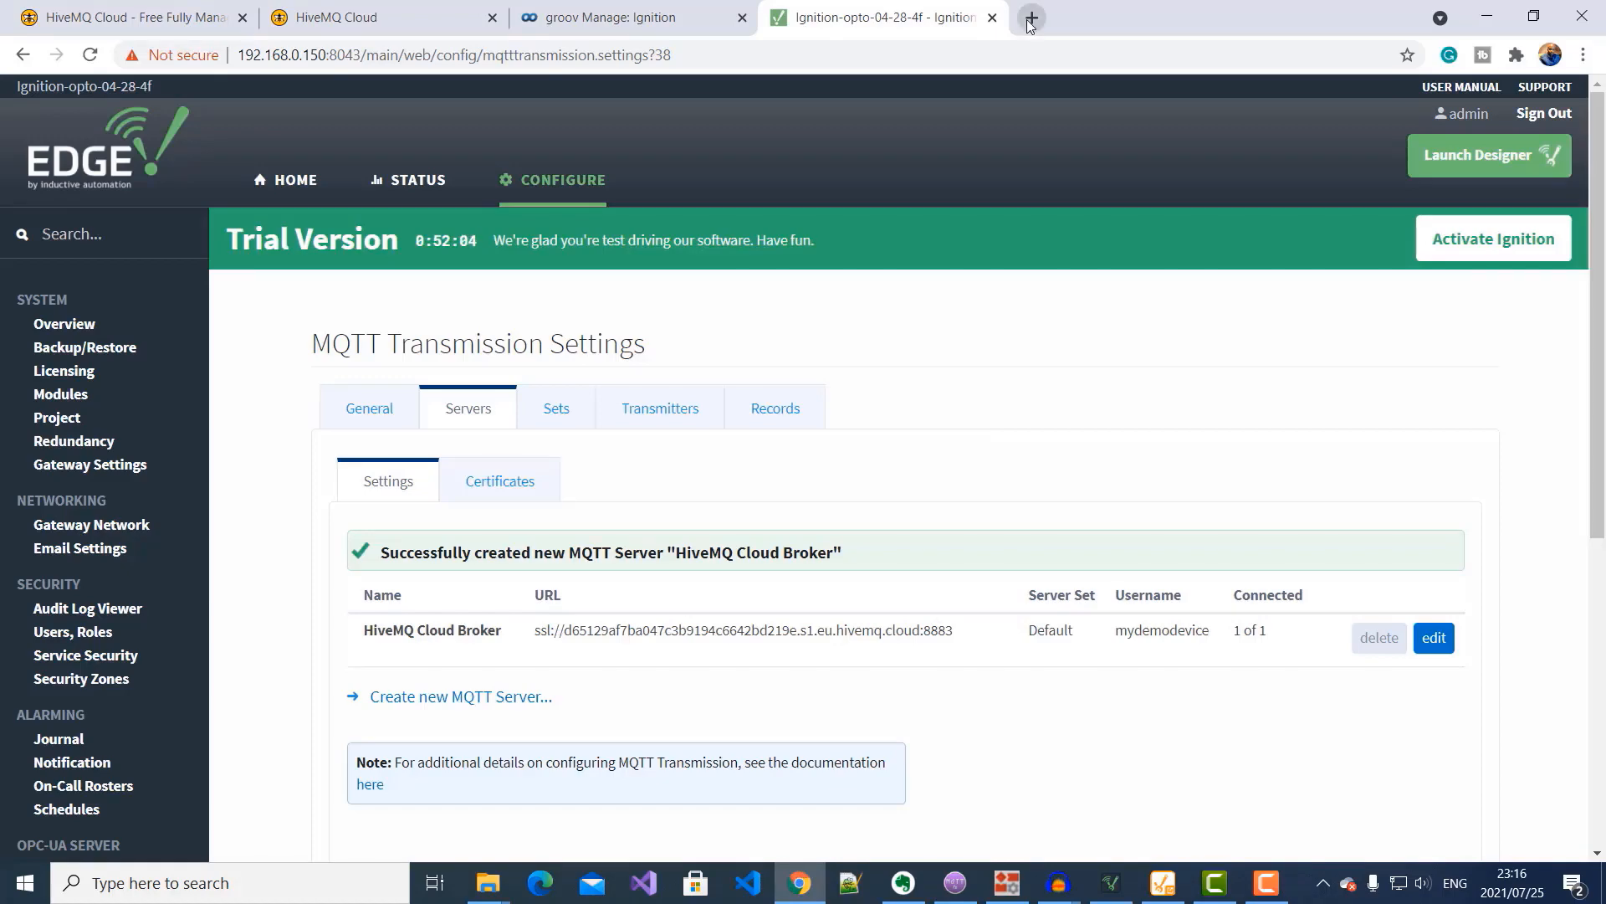
click(1032, 19)
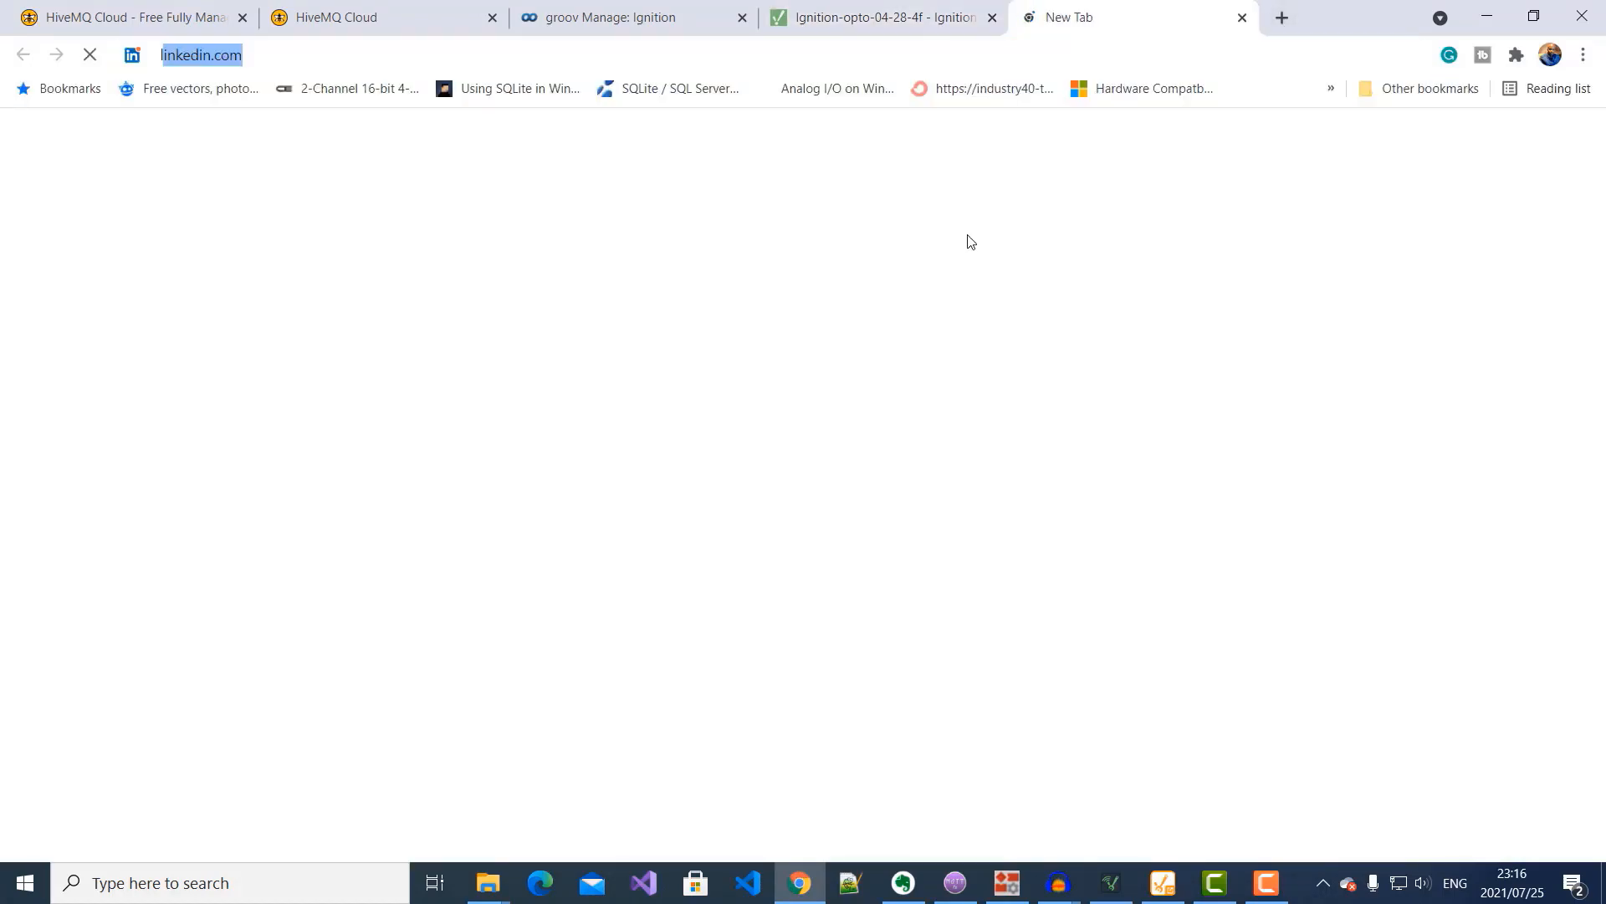
text(loca)
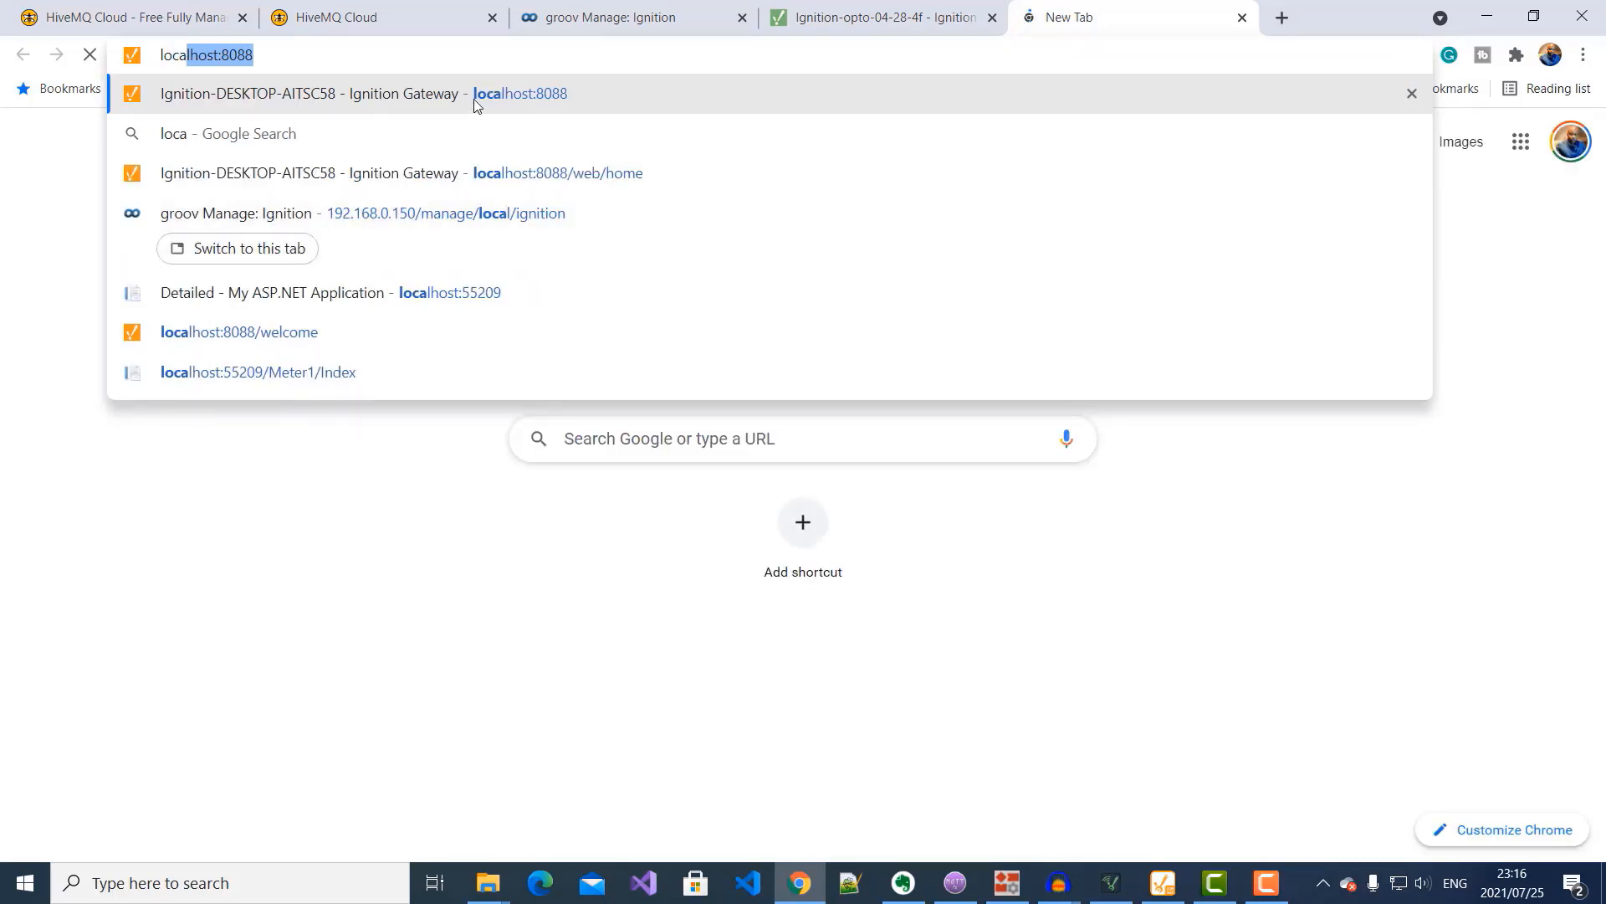
click(476, 100)
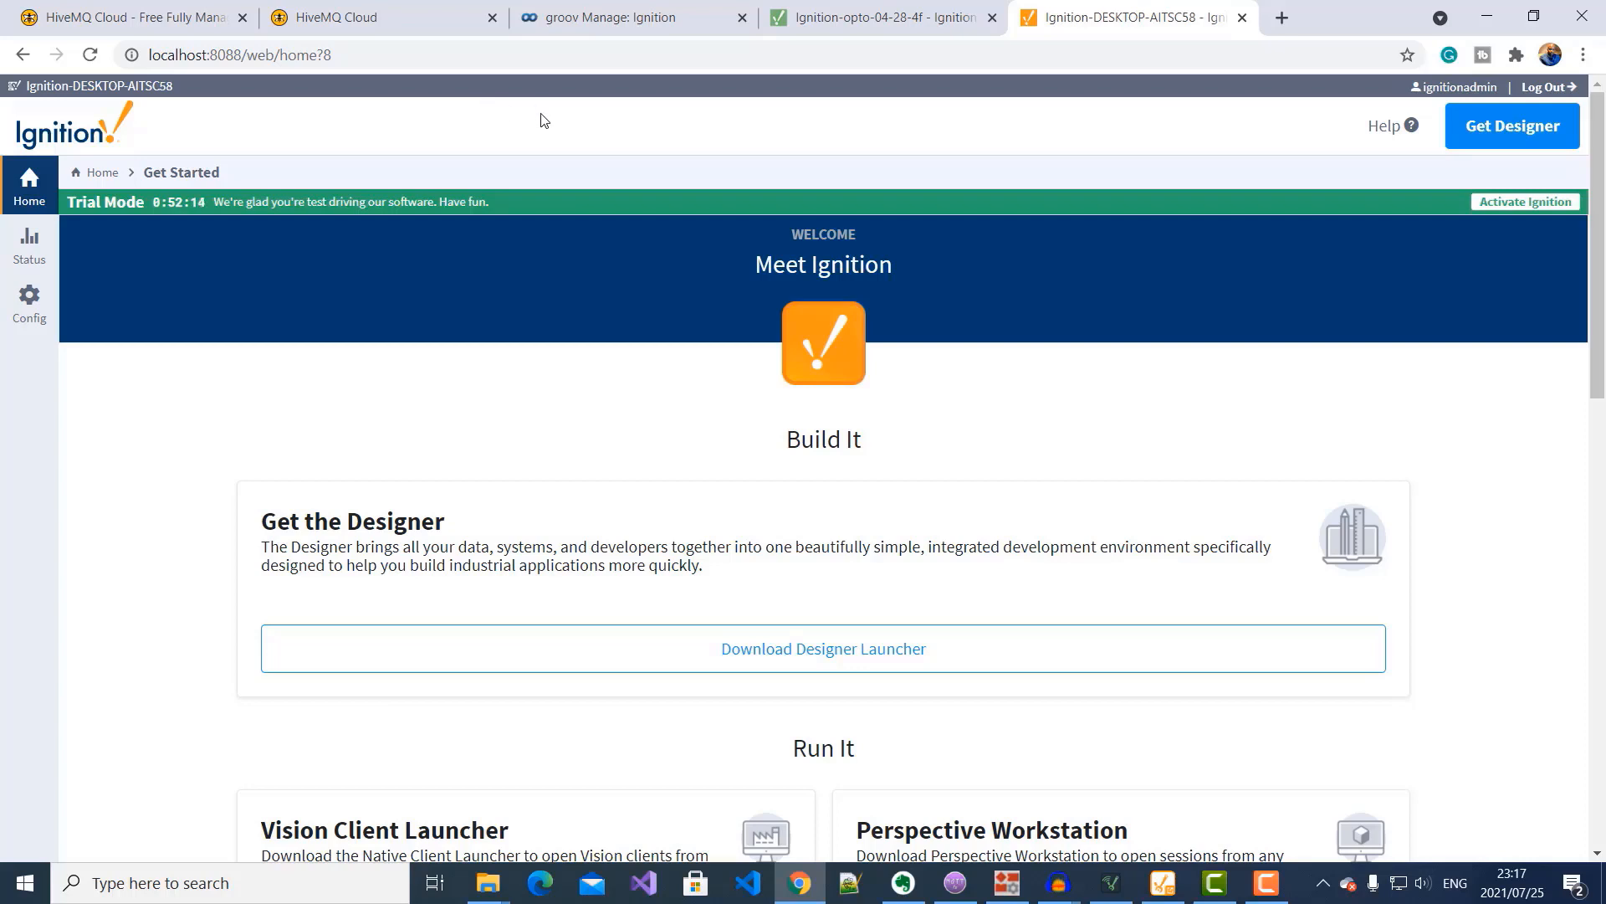
Open the gateway's MQTT Engine server settings and delete the Chariot SCADA server.
click(15, 317)
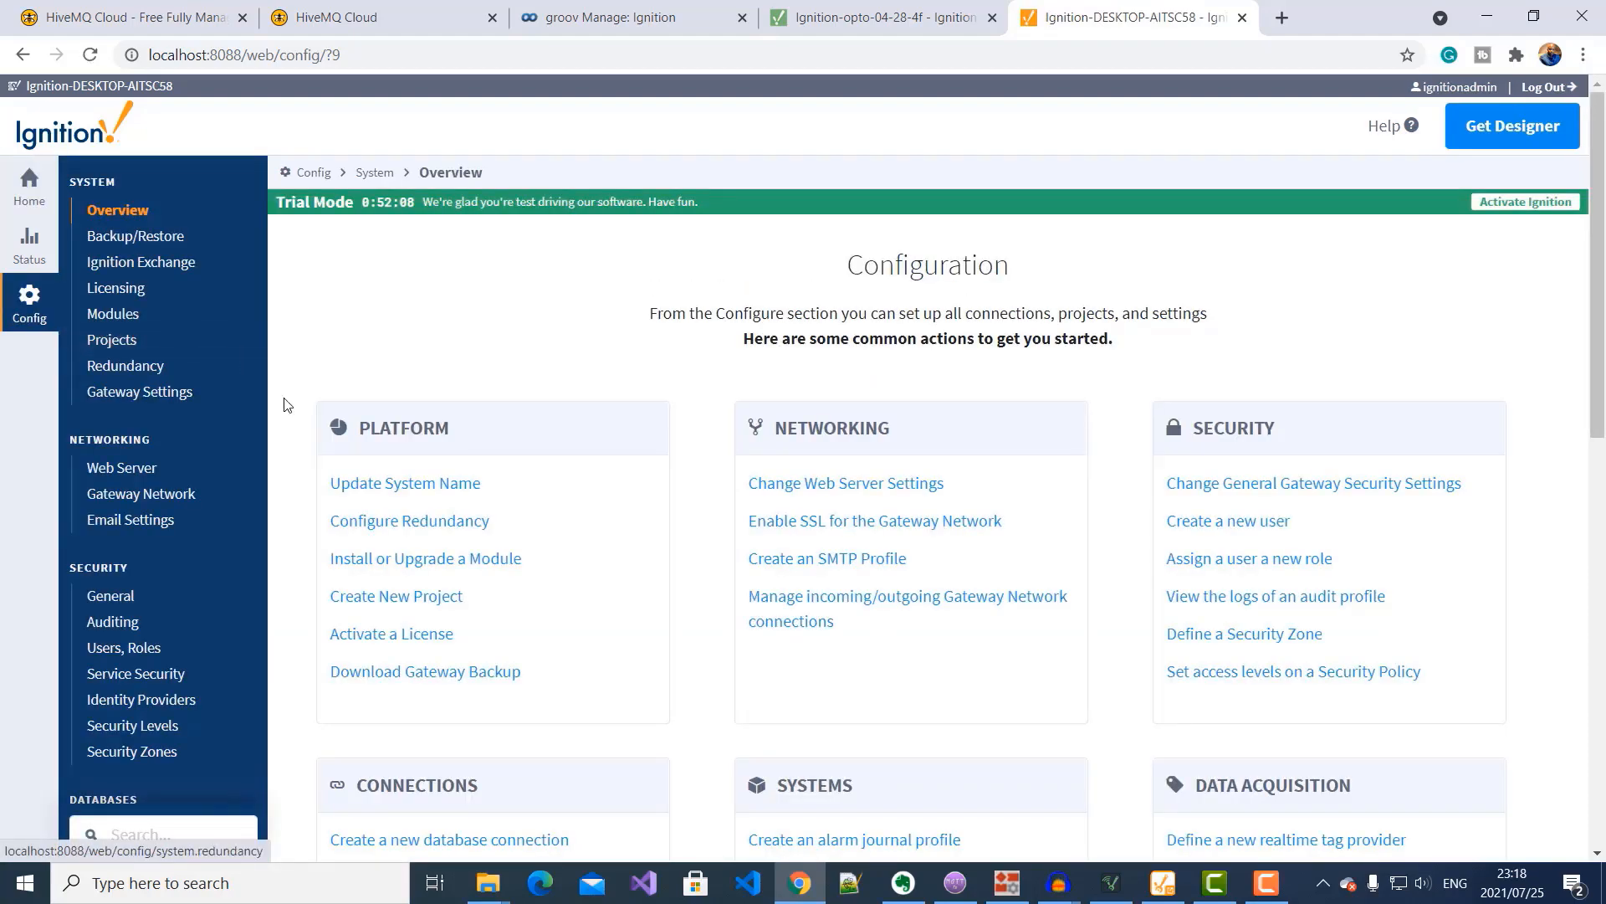
scroll(307, 404, down, 10)
scroll(306, 404, down, 2)
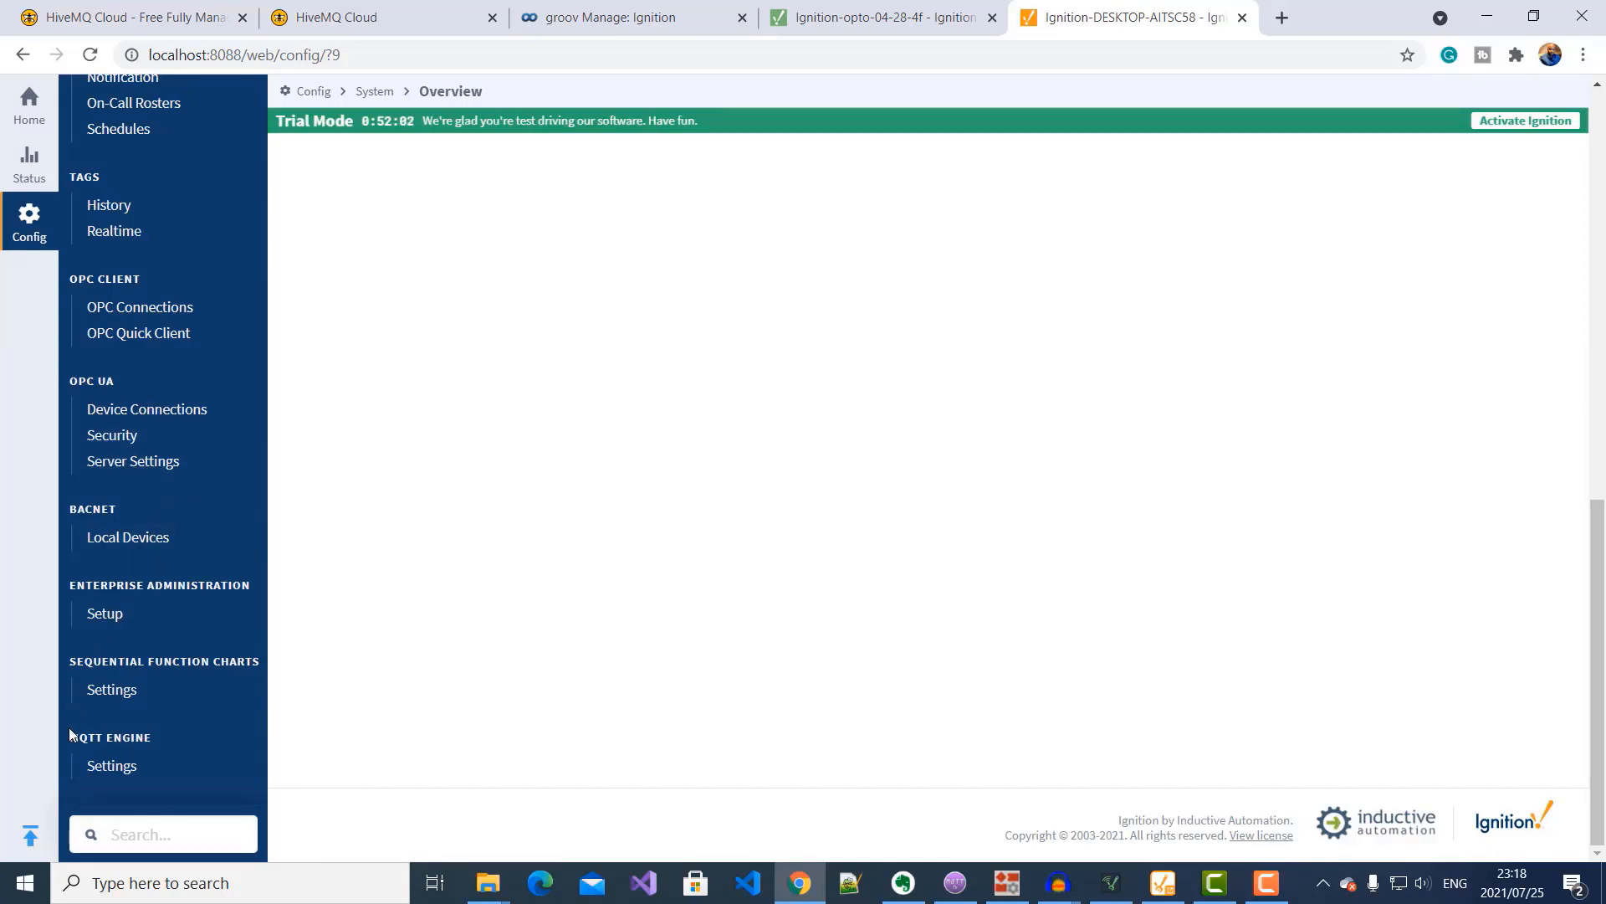
click(105, 766)
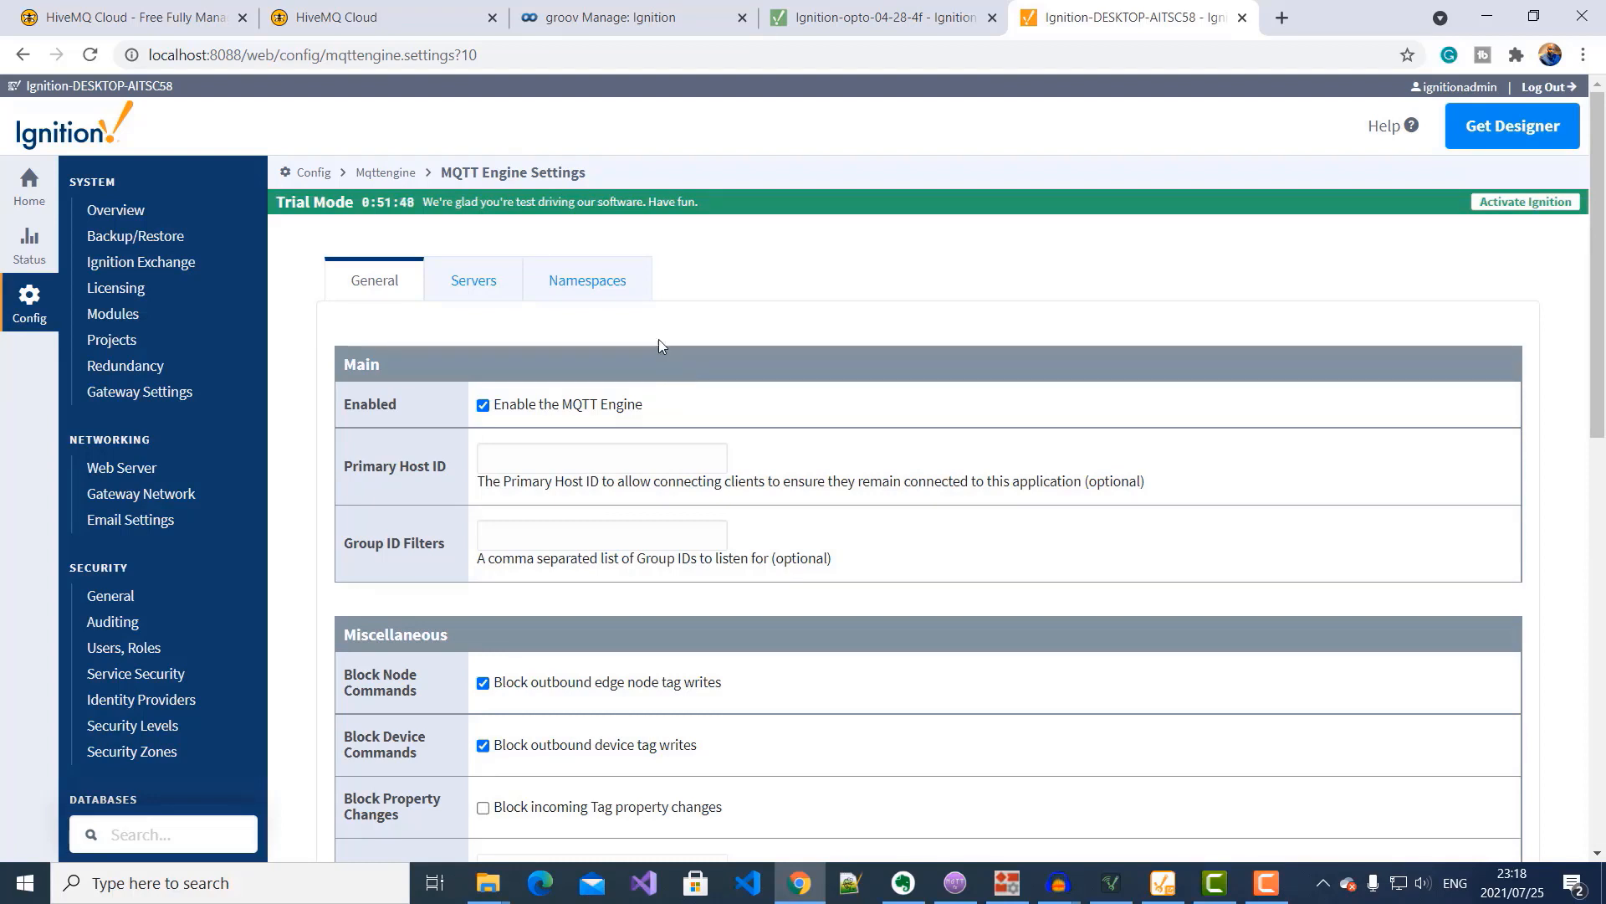
click(466, 280)
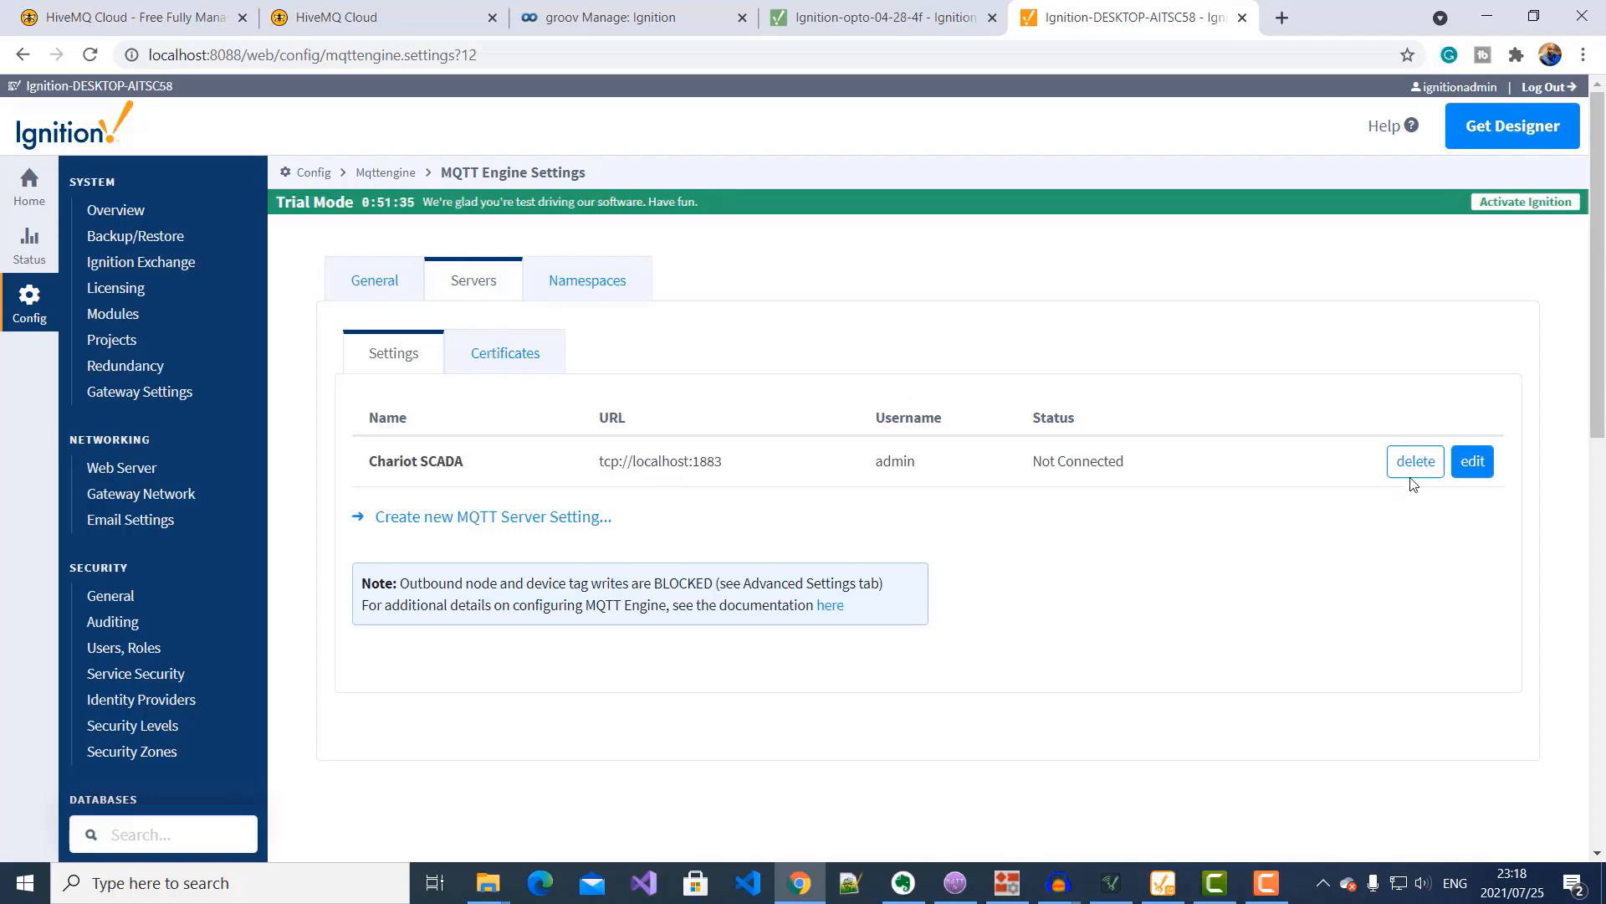
click(1428, 461)
Start a new MQTT server setting and name it HiveMQ Cloud Broker.
click(423, 549)
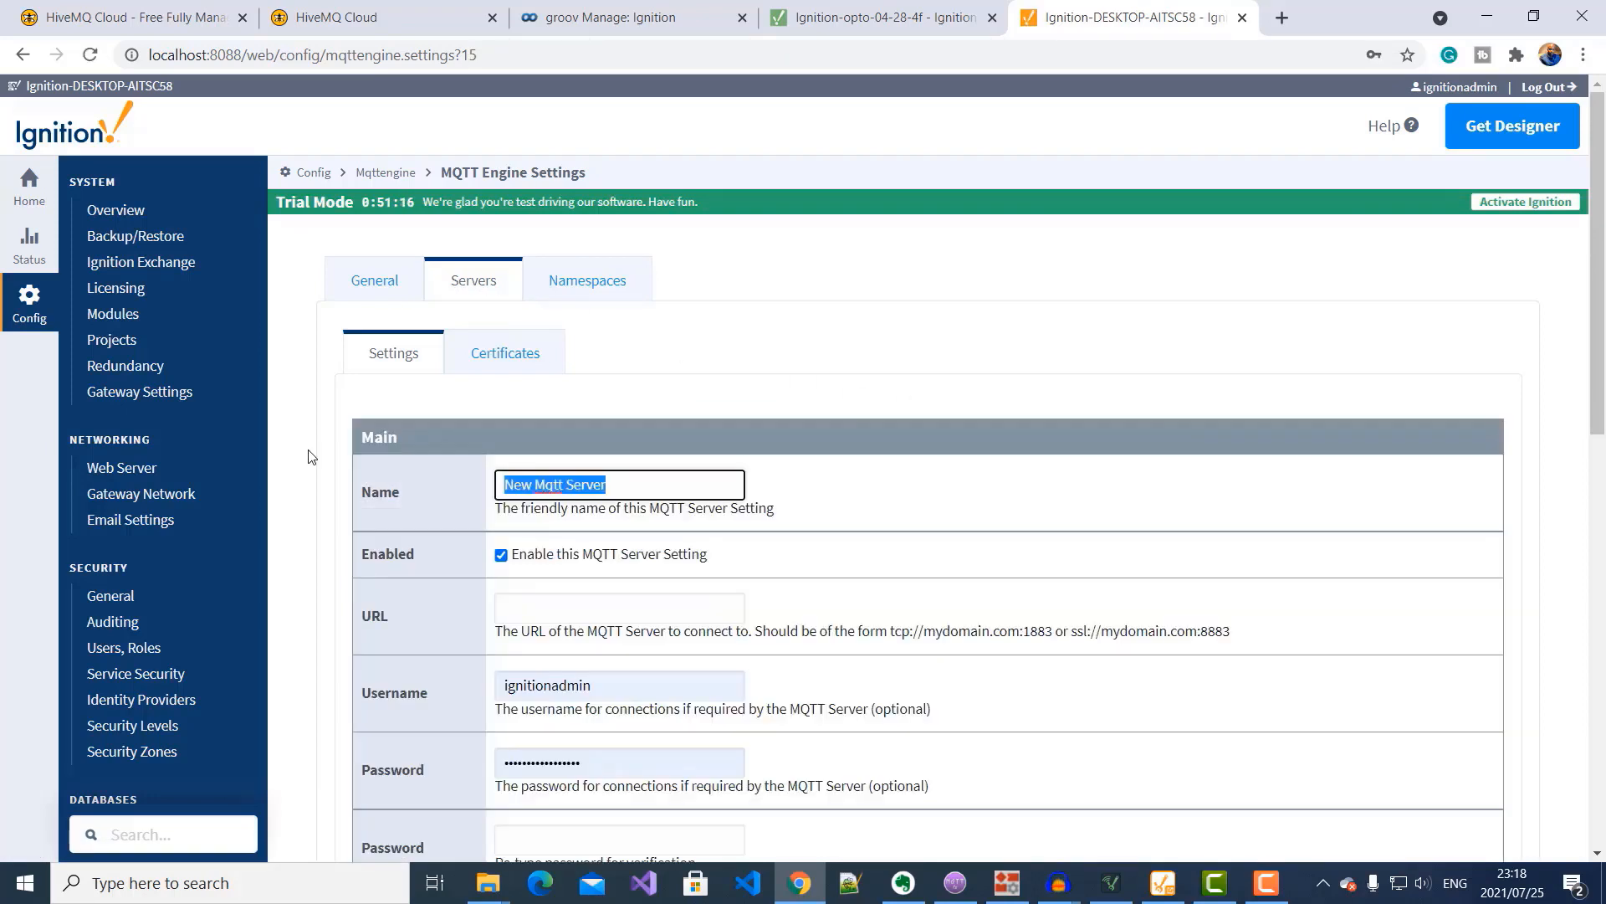
text(HiveMQ Cloud Broker)
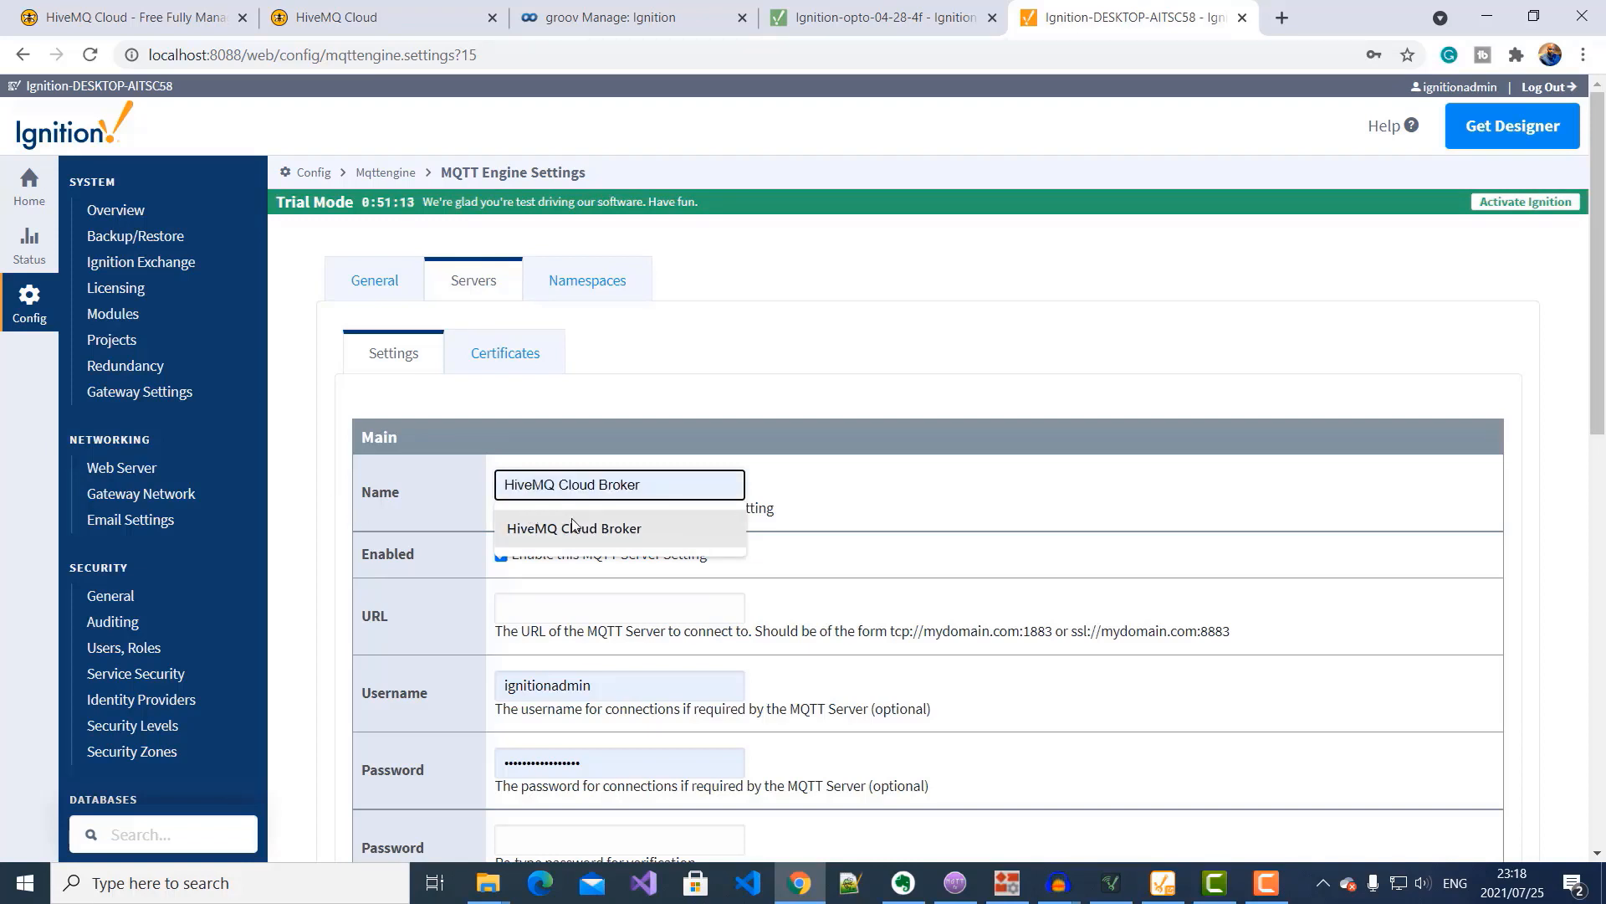
click(531, 527)
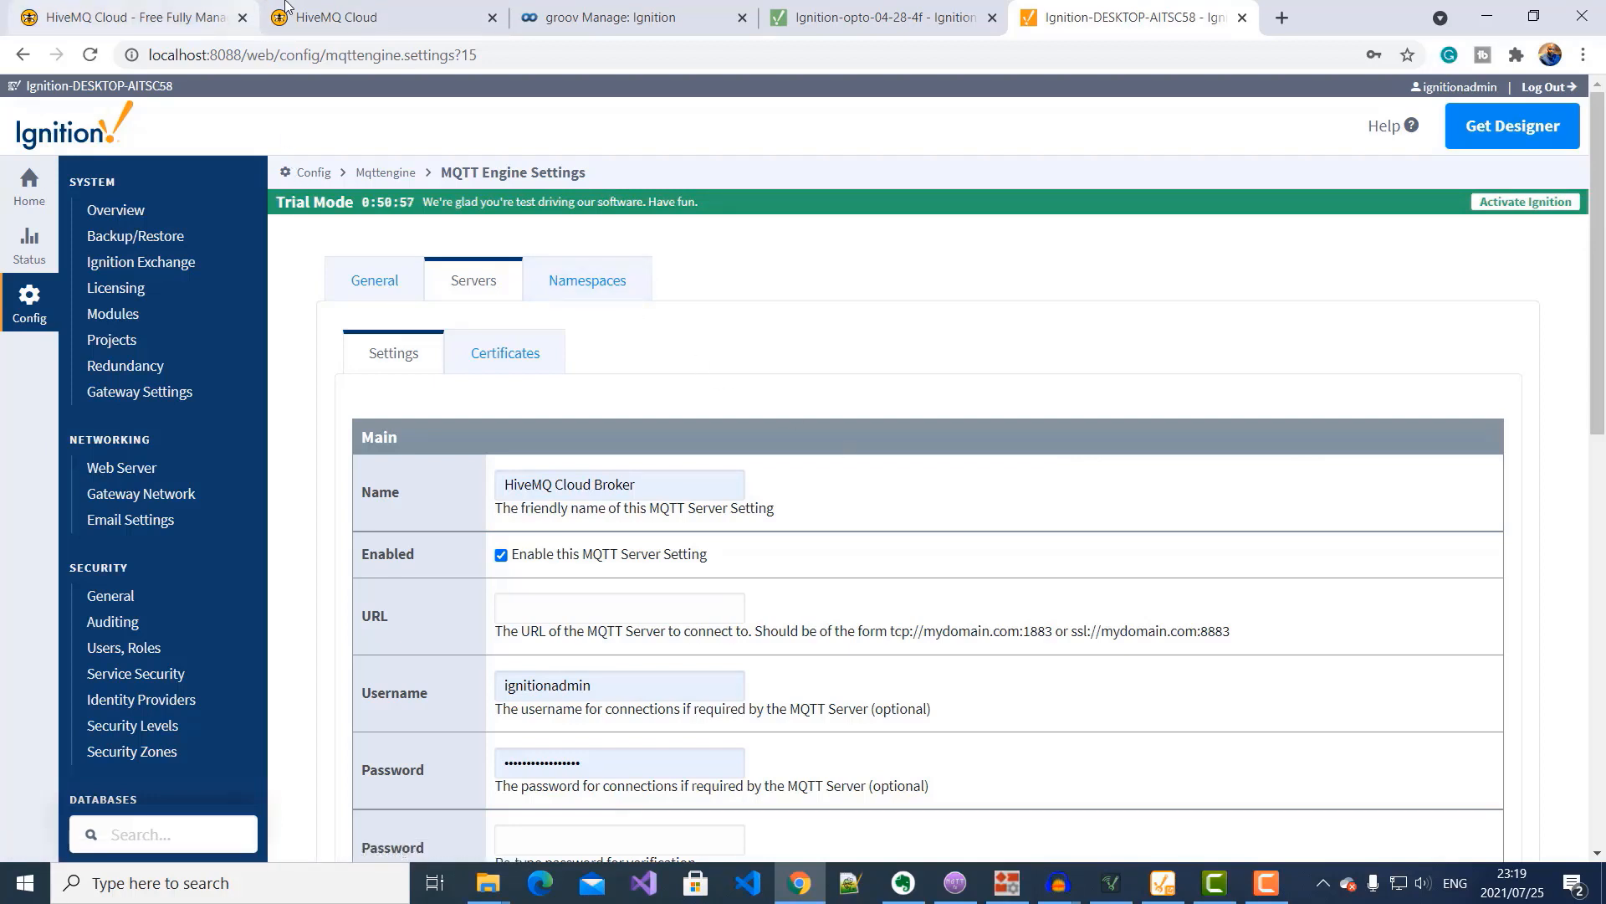
Set the server URL to ssl://d65129af7ba047c3b9194c6642bd219e.s1.eu.hivemq.cloud:8883.
click(549, 617)
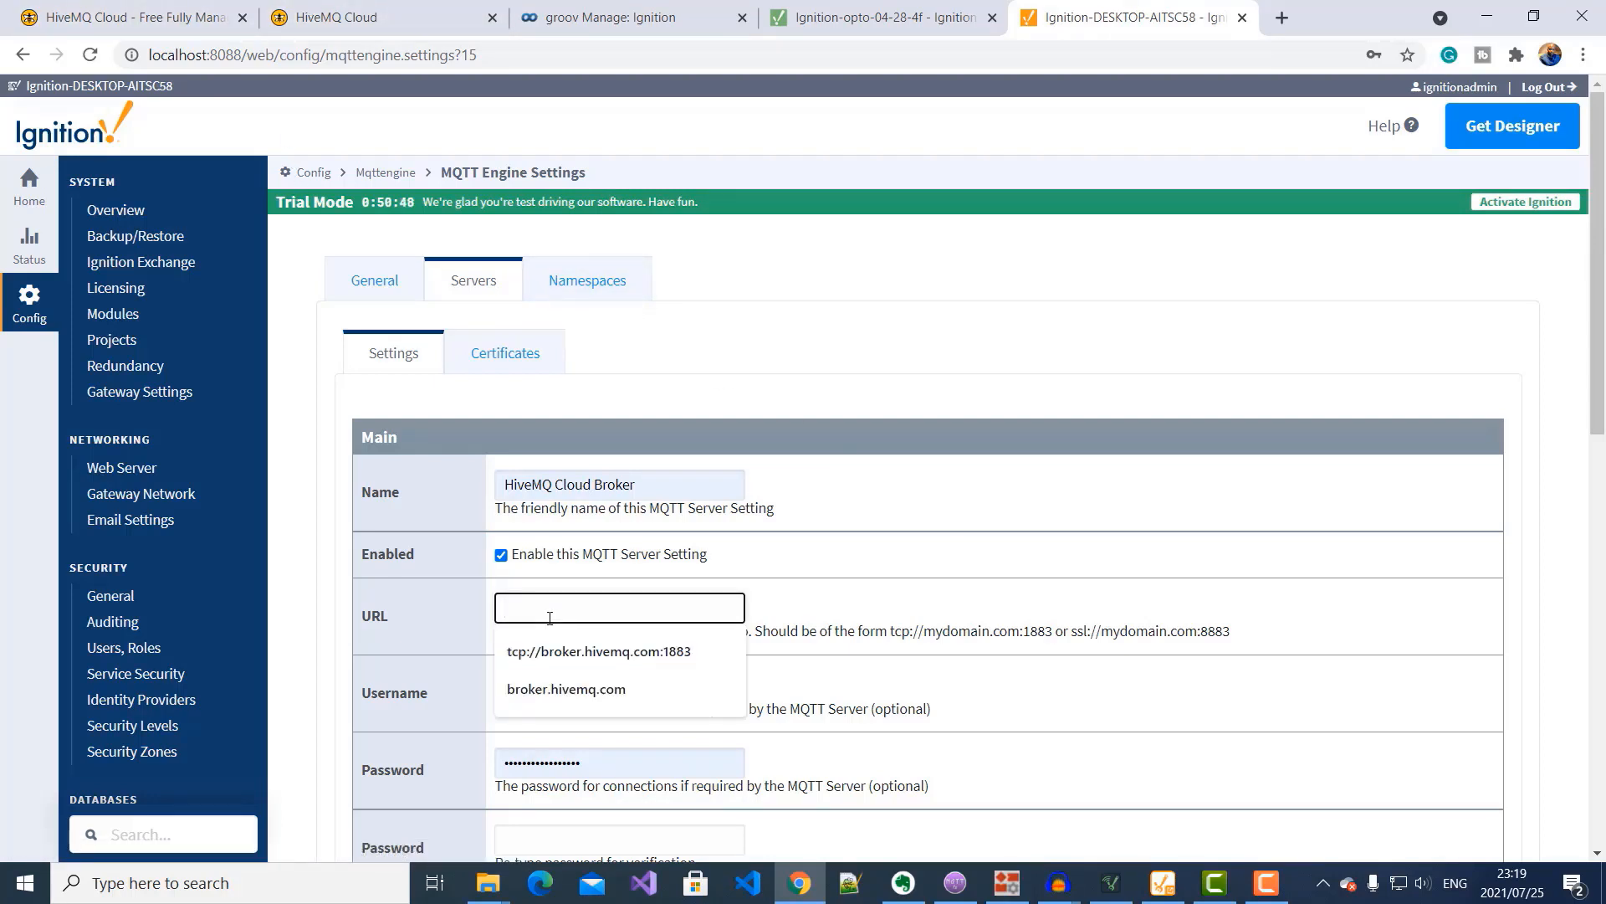
key(ctrl+v)
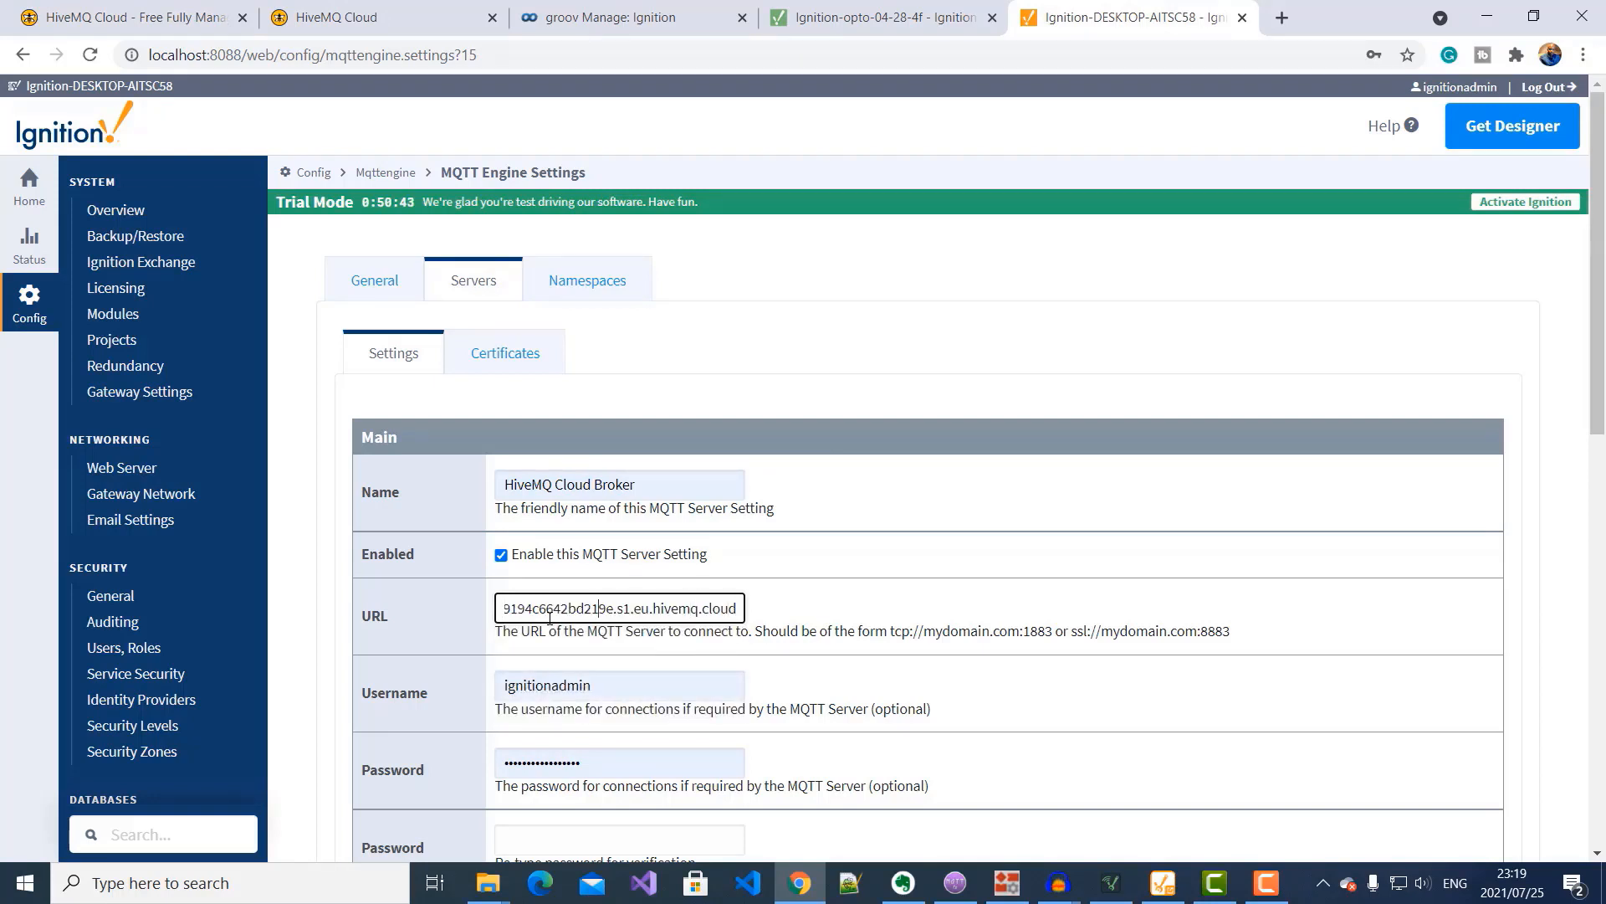
key(Home)
text(ssl:/)
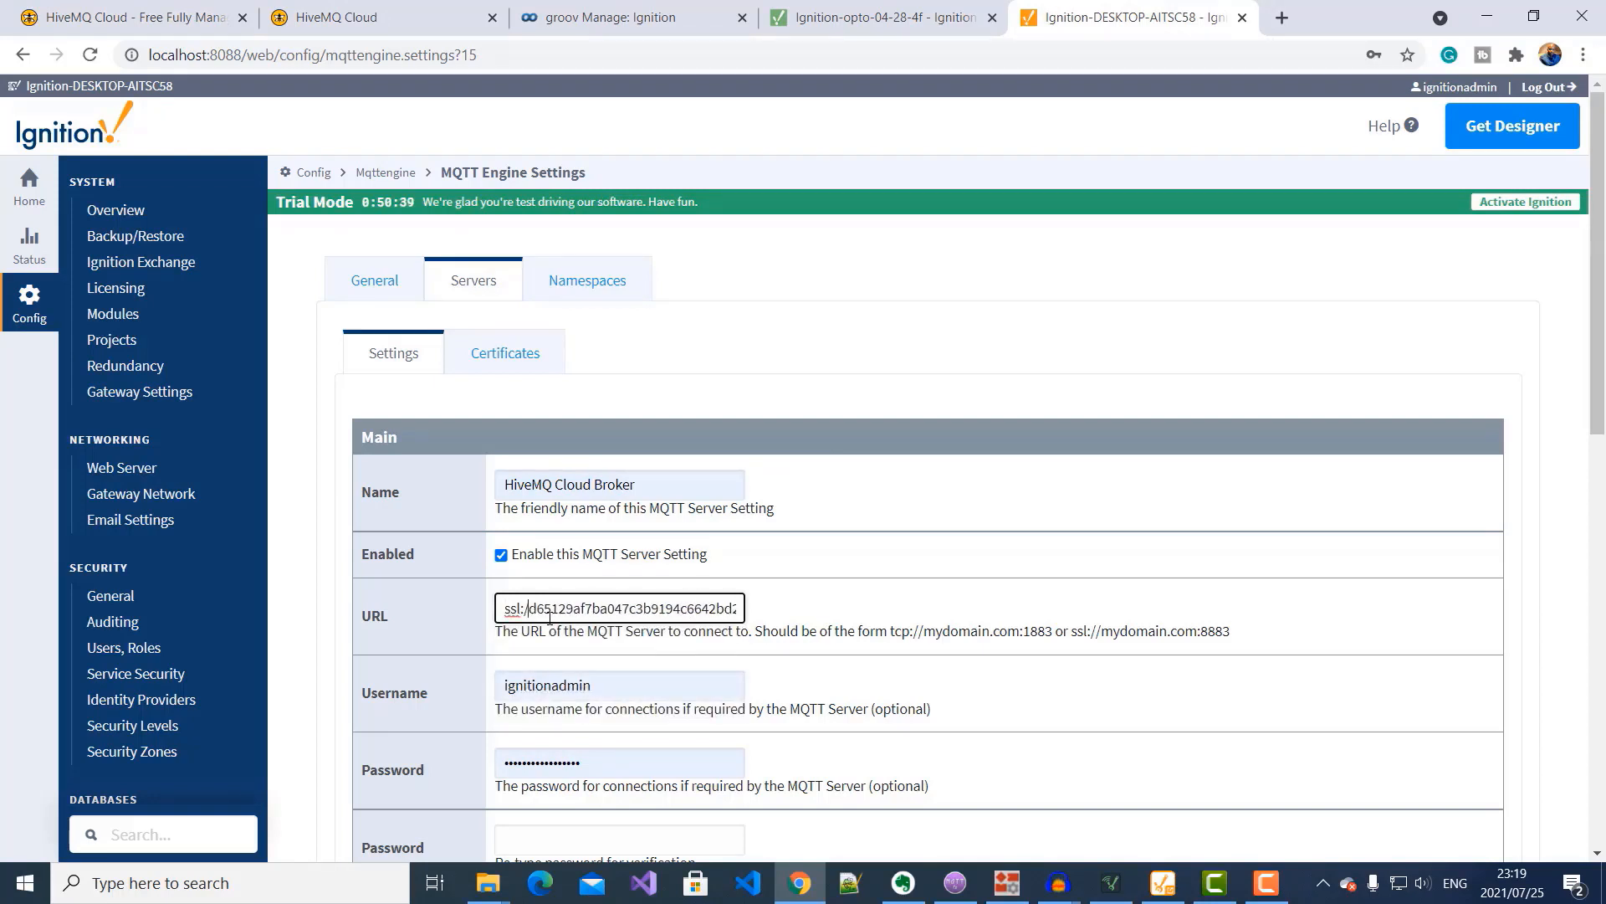
text(/)
key(End)
text(:)
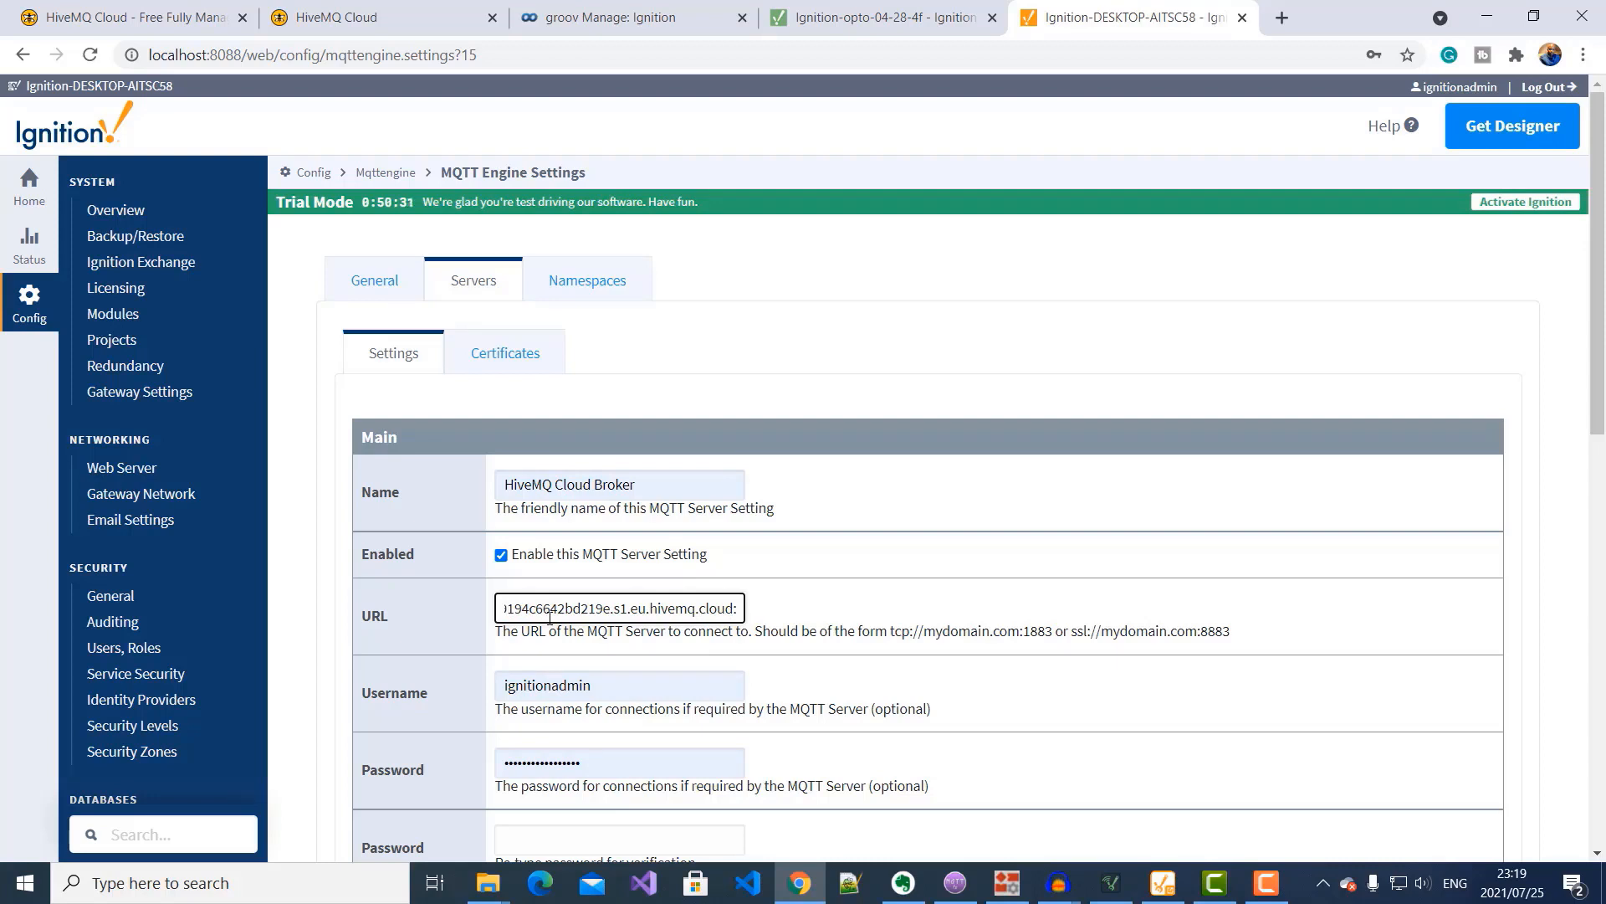
text(8883)
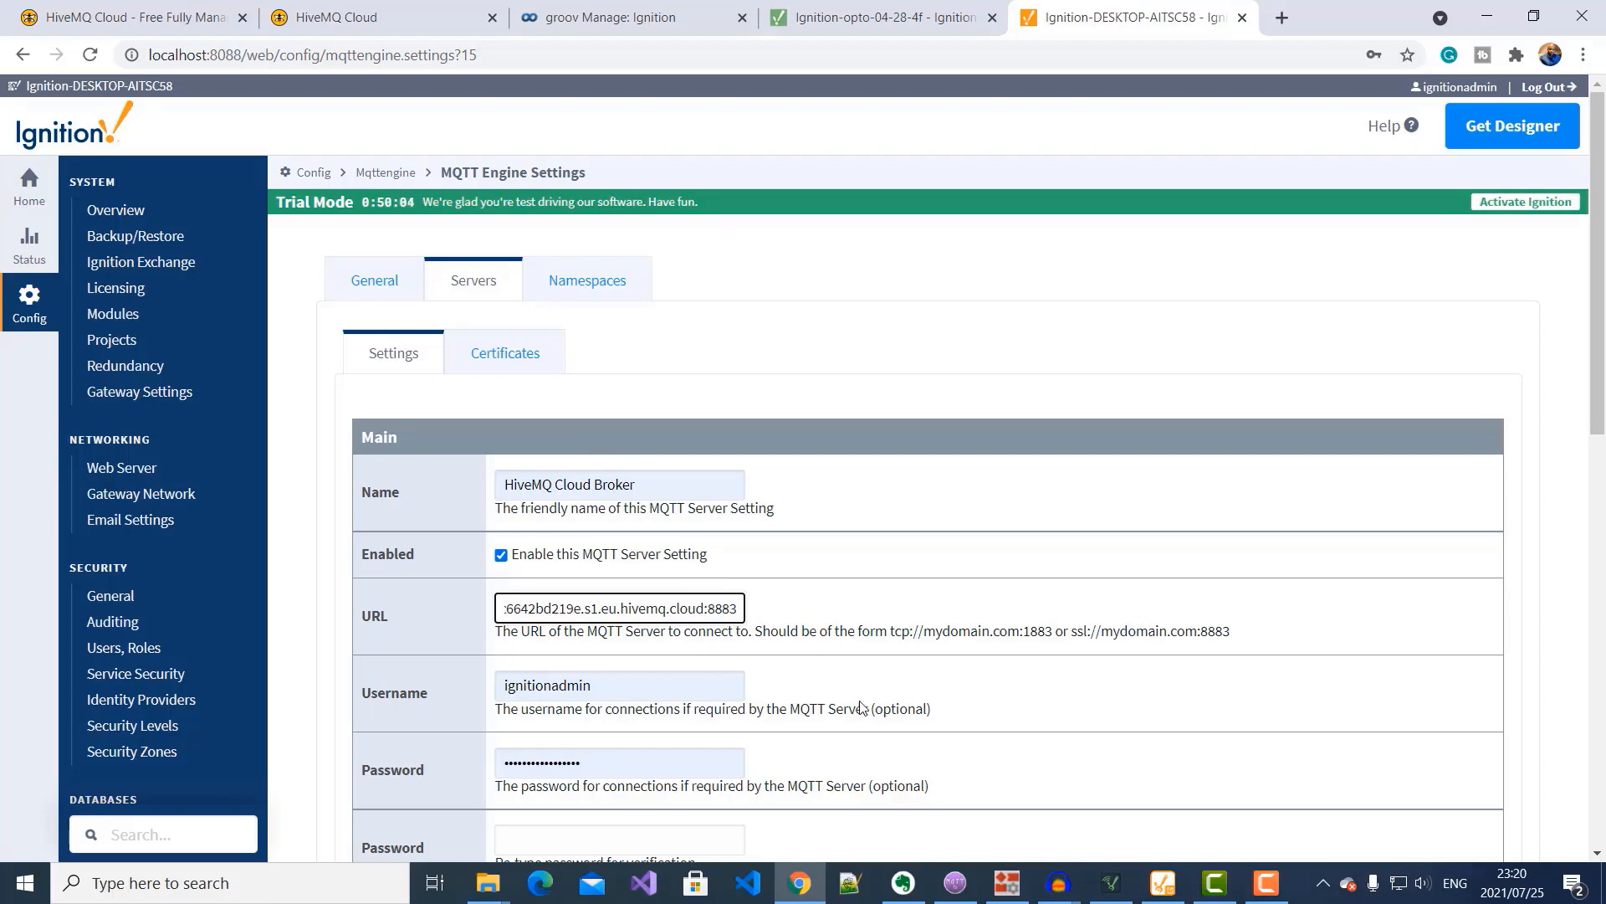
Set the username to mydemodevice, enter and re-enter the account password, and create the MQTT server setting.
double_click(602, 688)
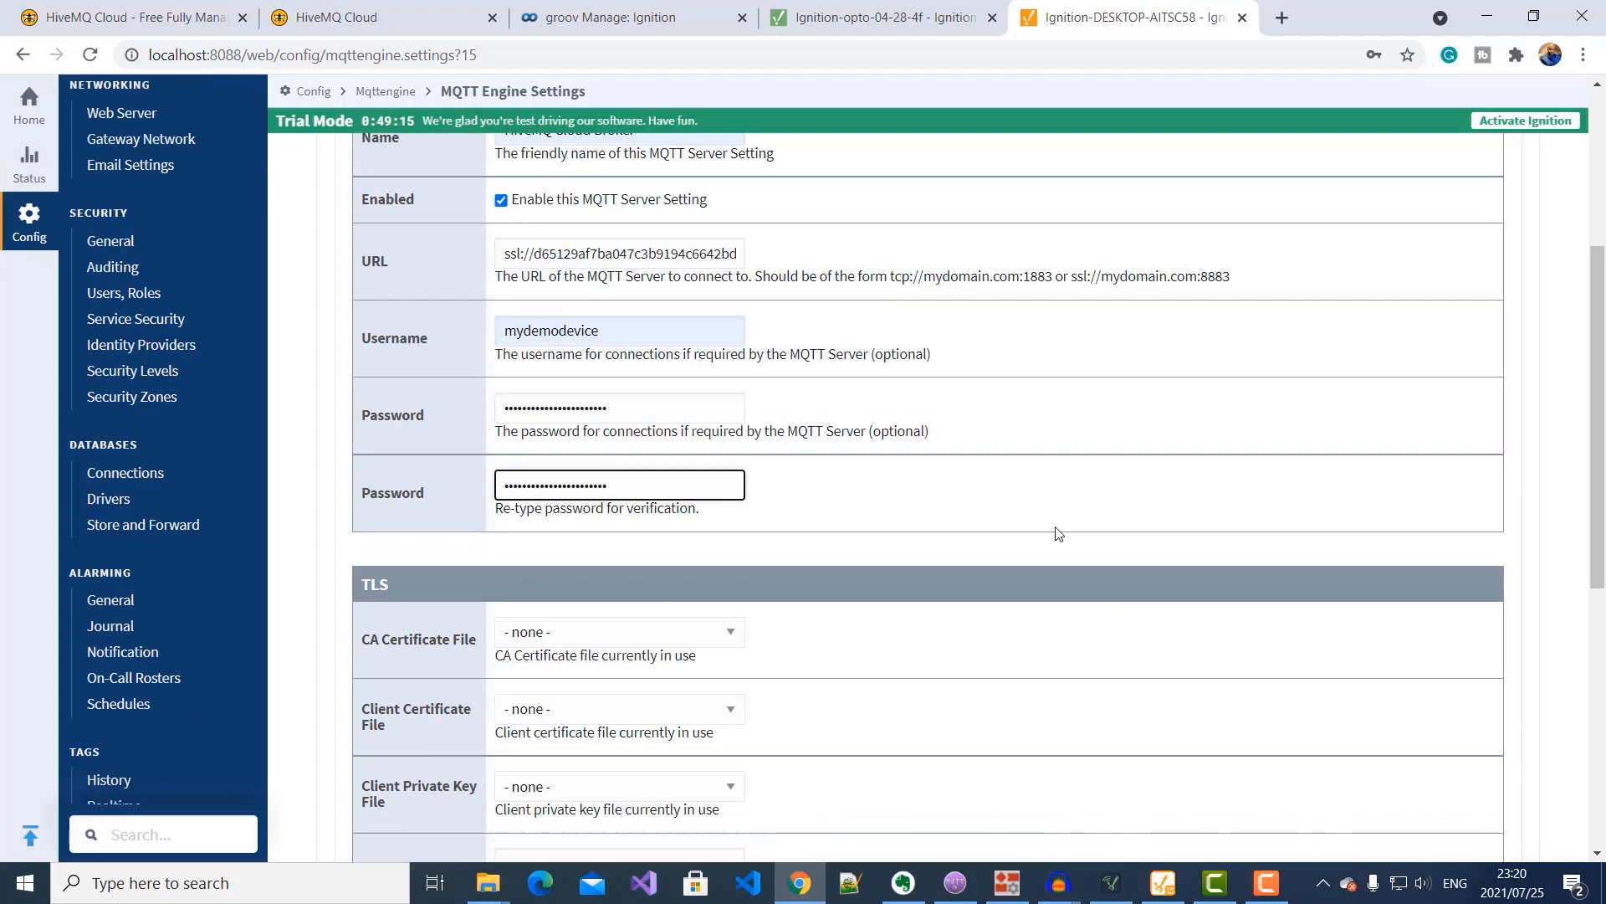
scroll(1055, 533, down, 7)
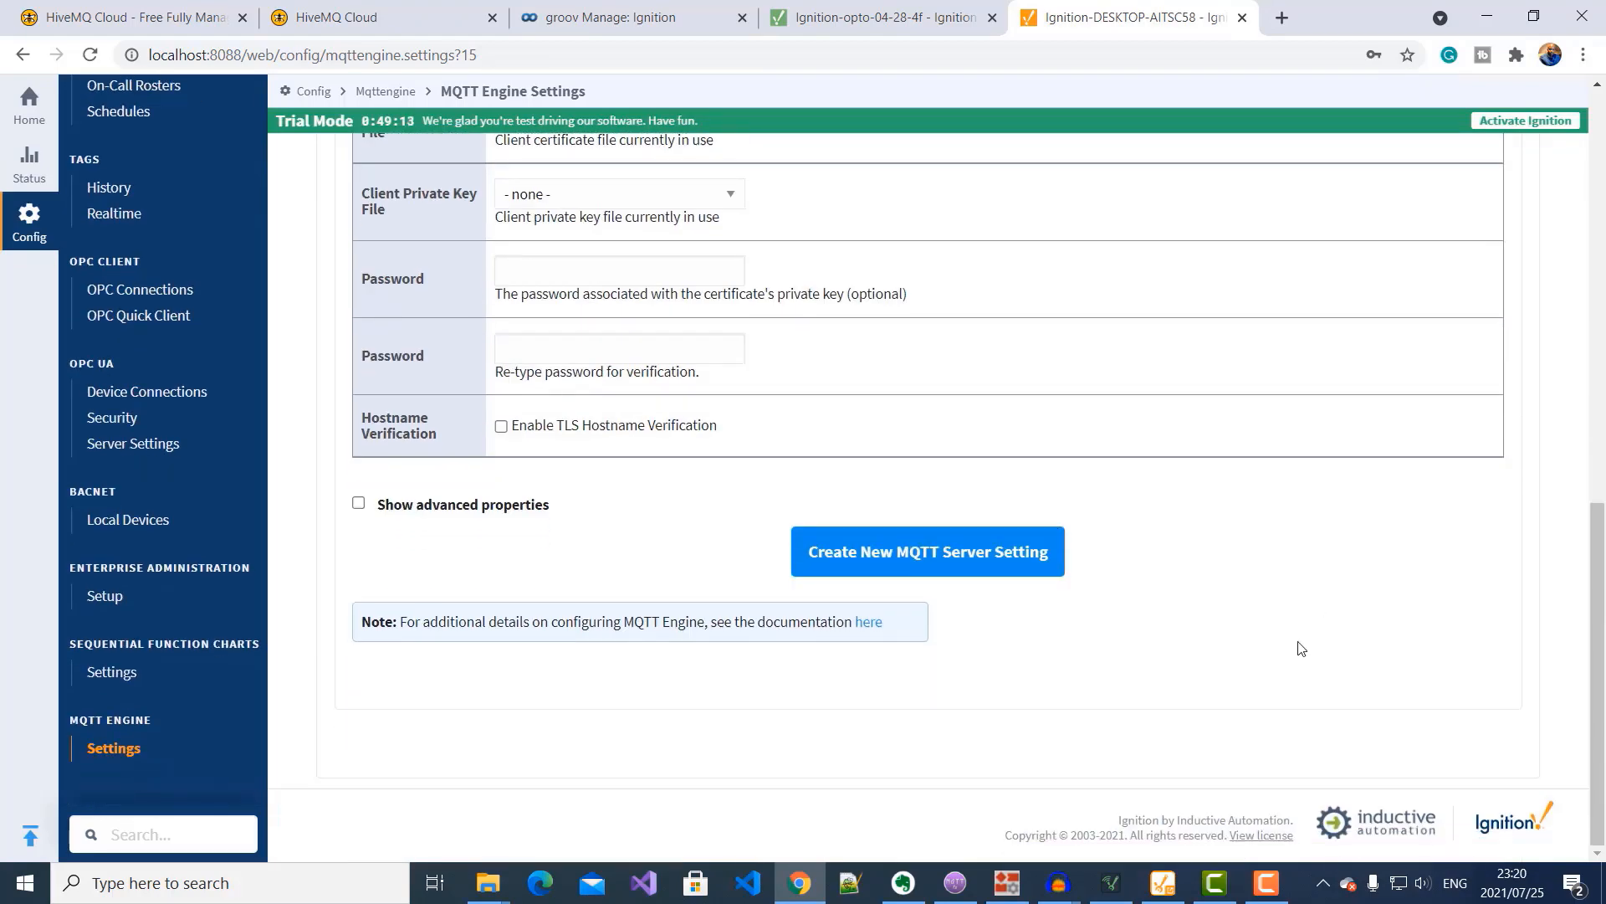
click(964, 566)
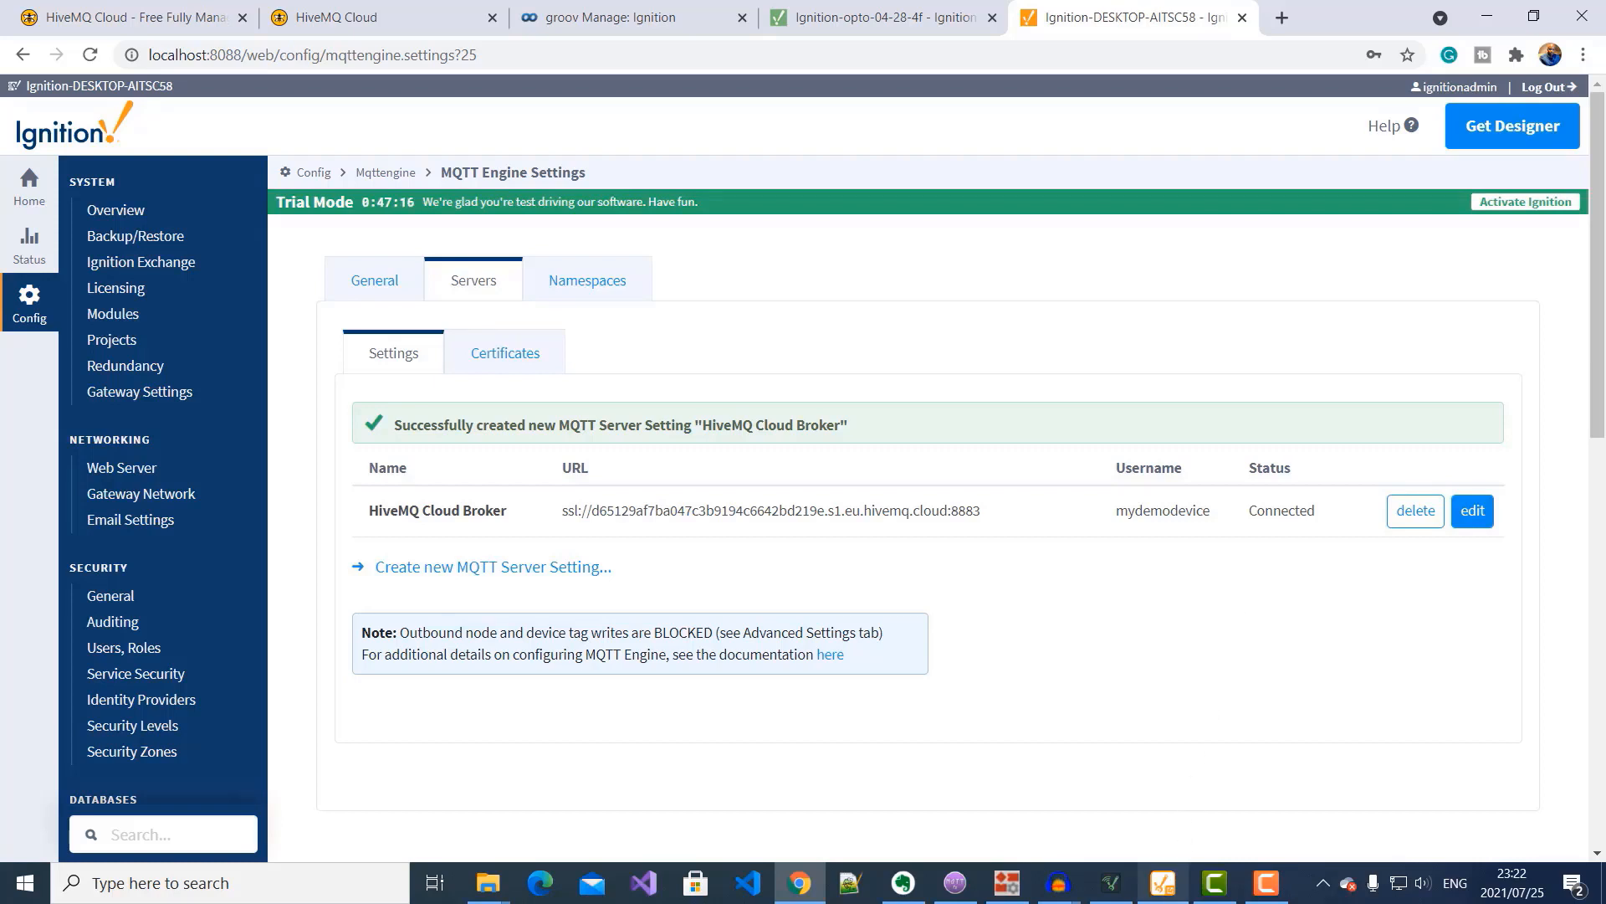
click(1173, 895)
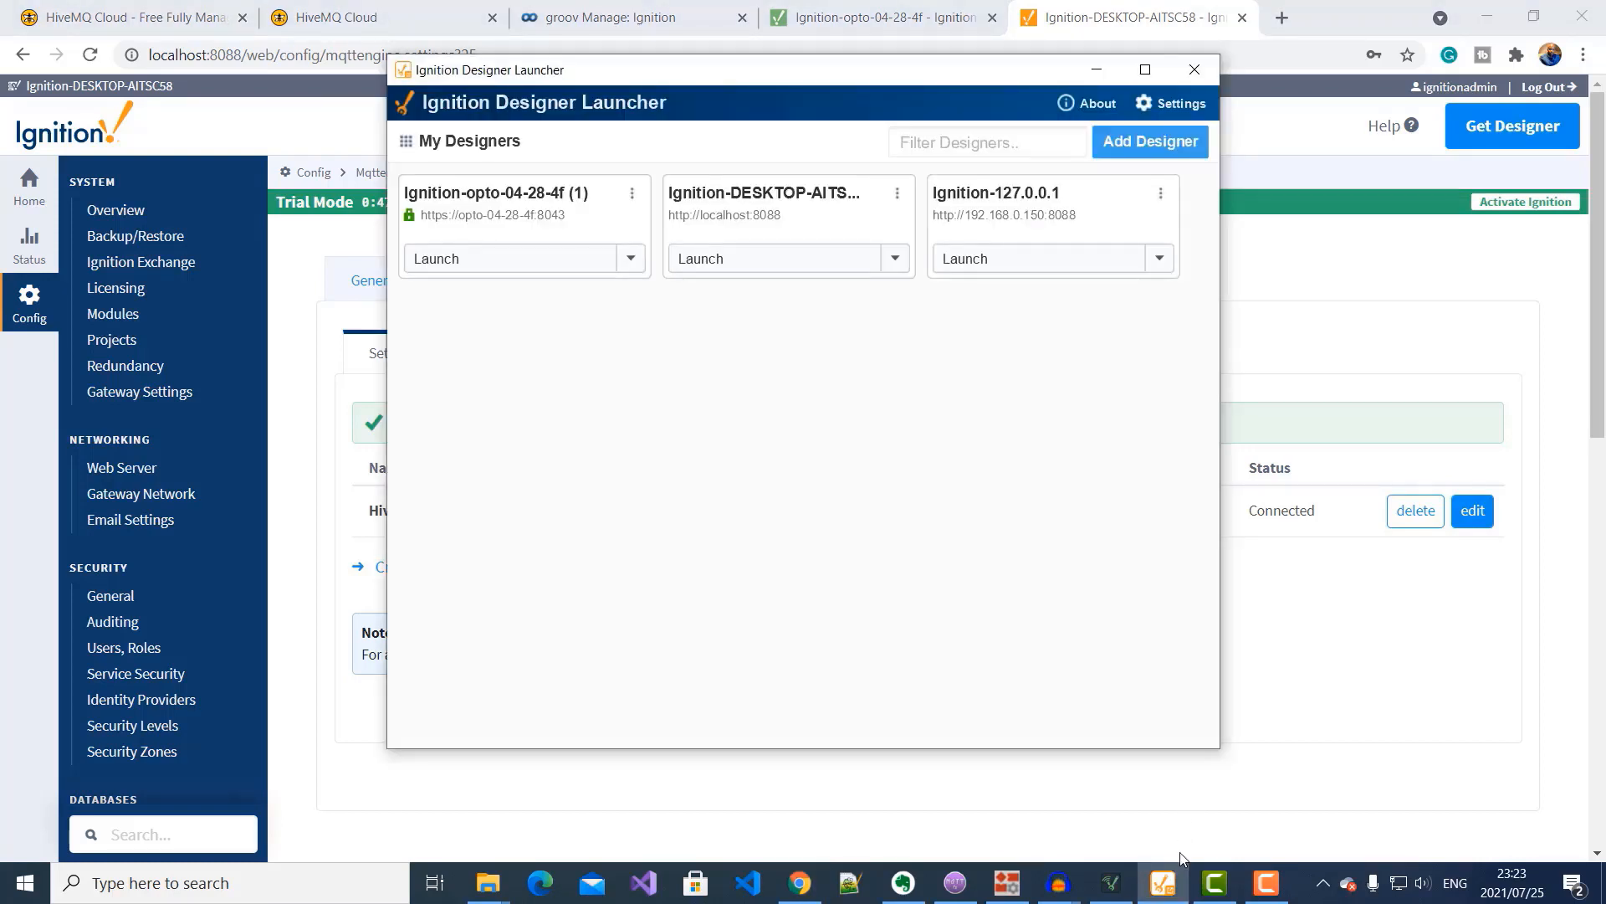
click(747, 266)
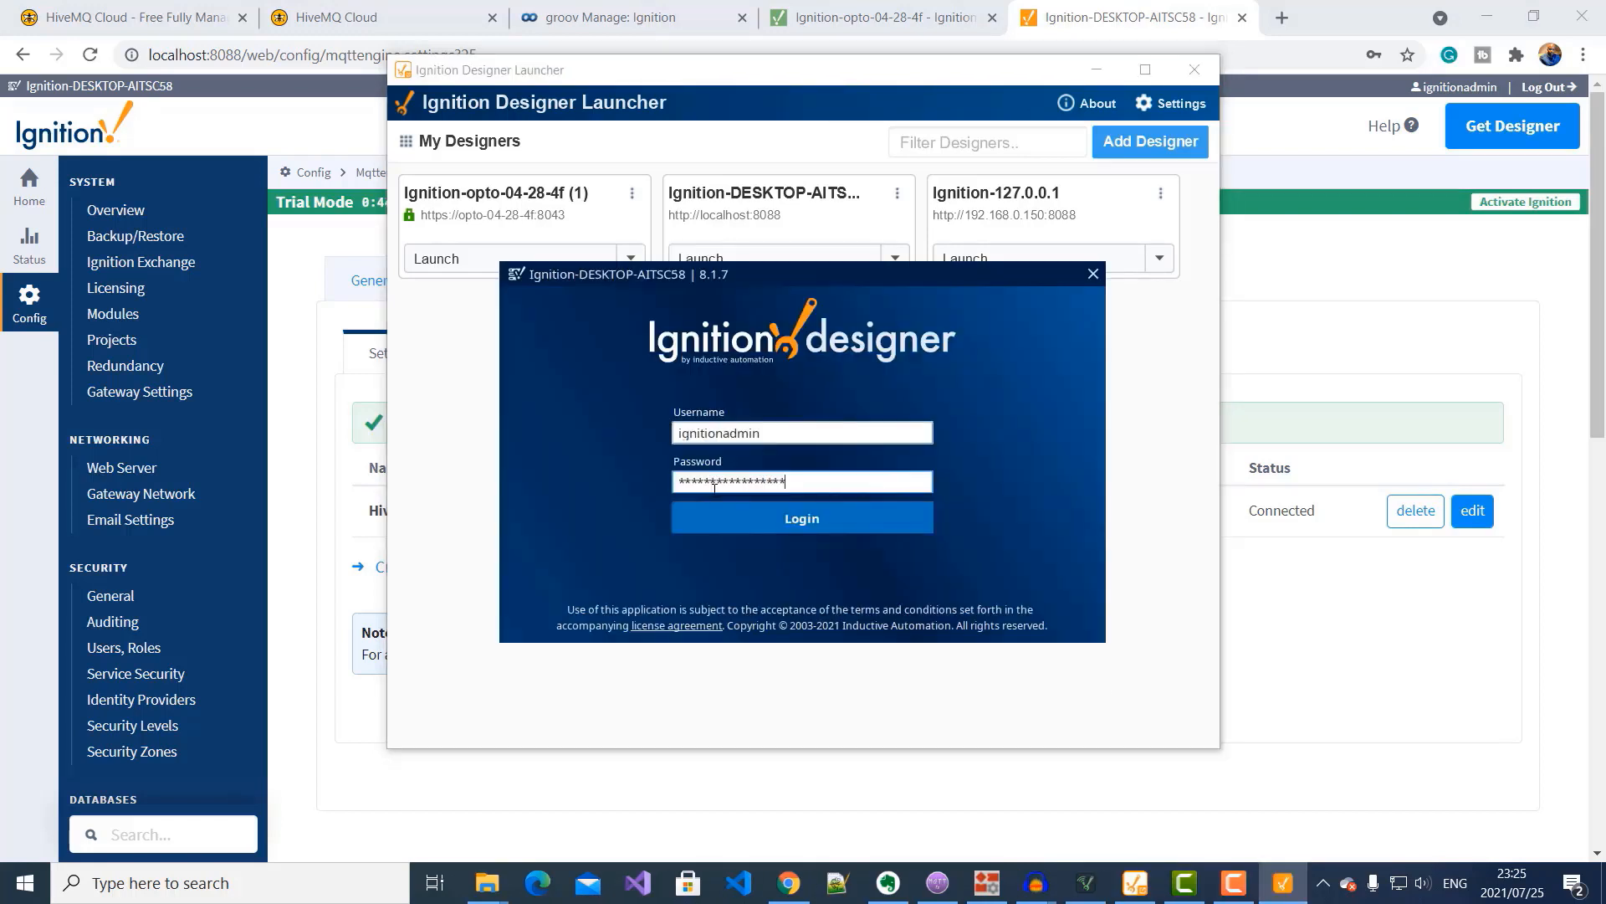
click(821, 515)
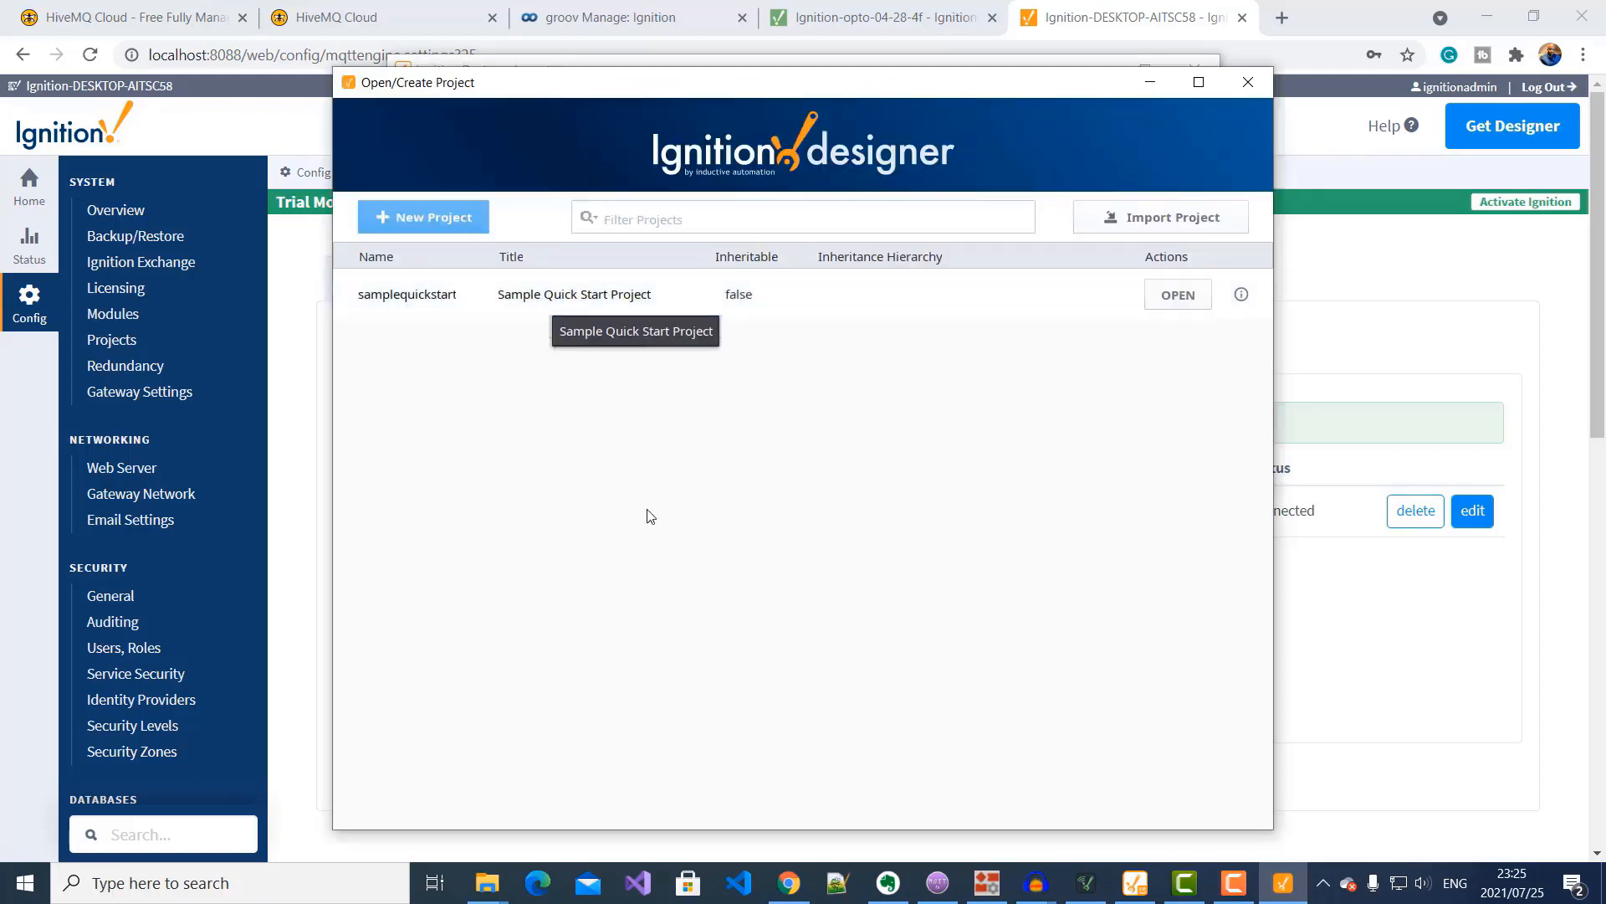
click(444, 305)
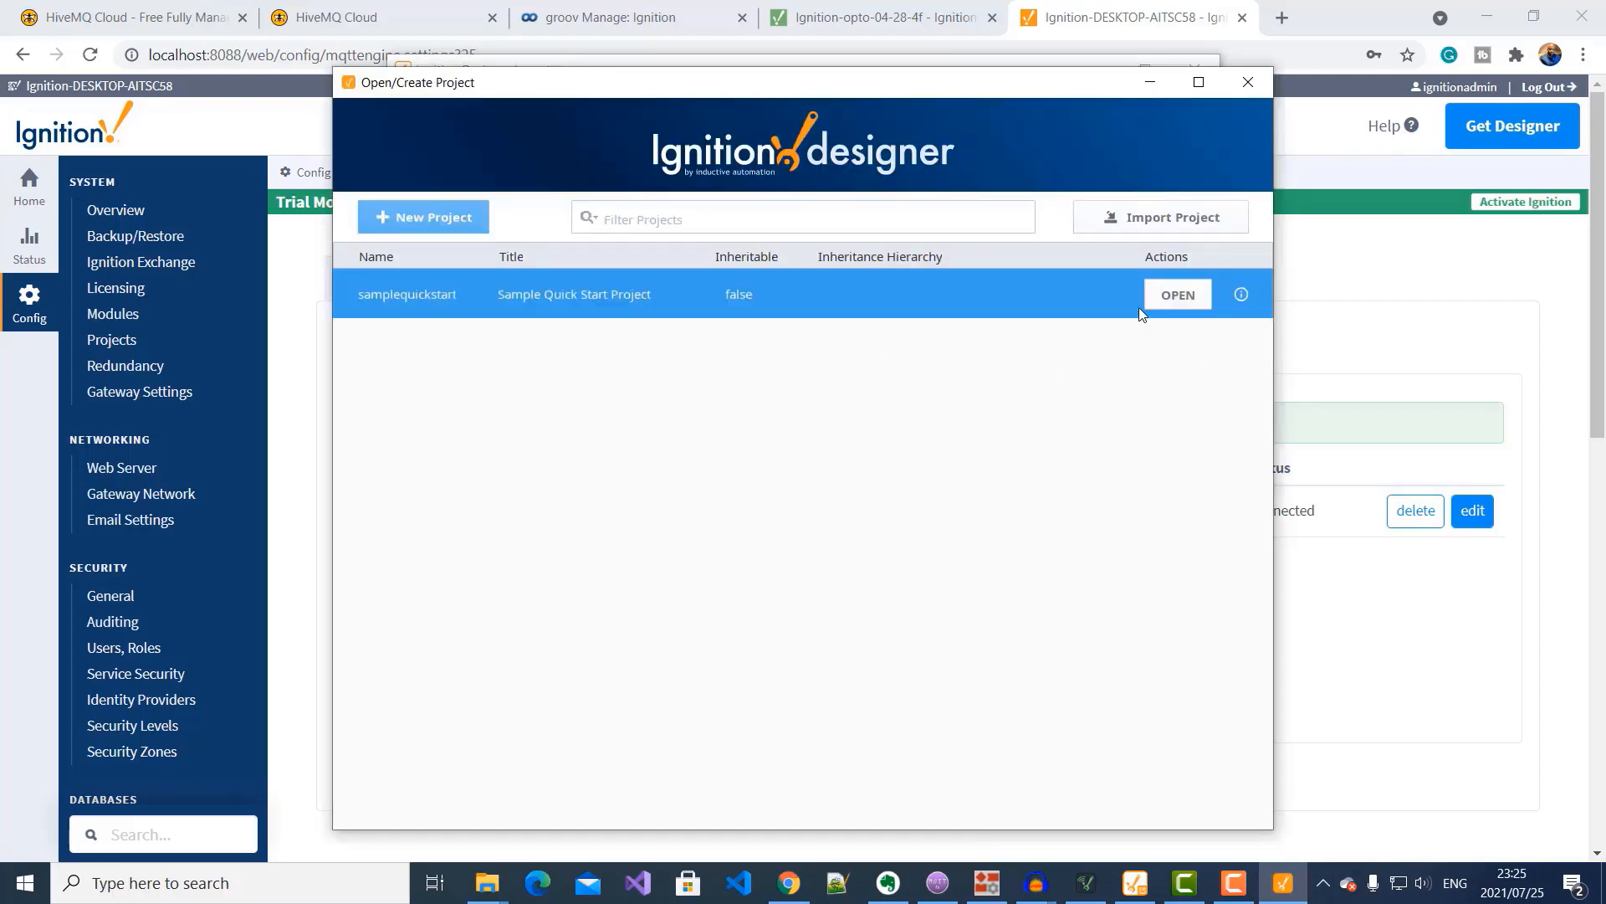
click(1172, 297)
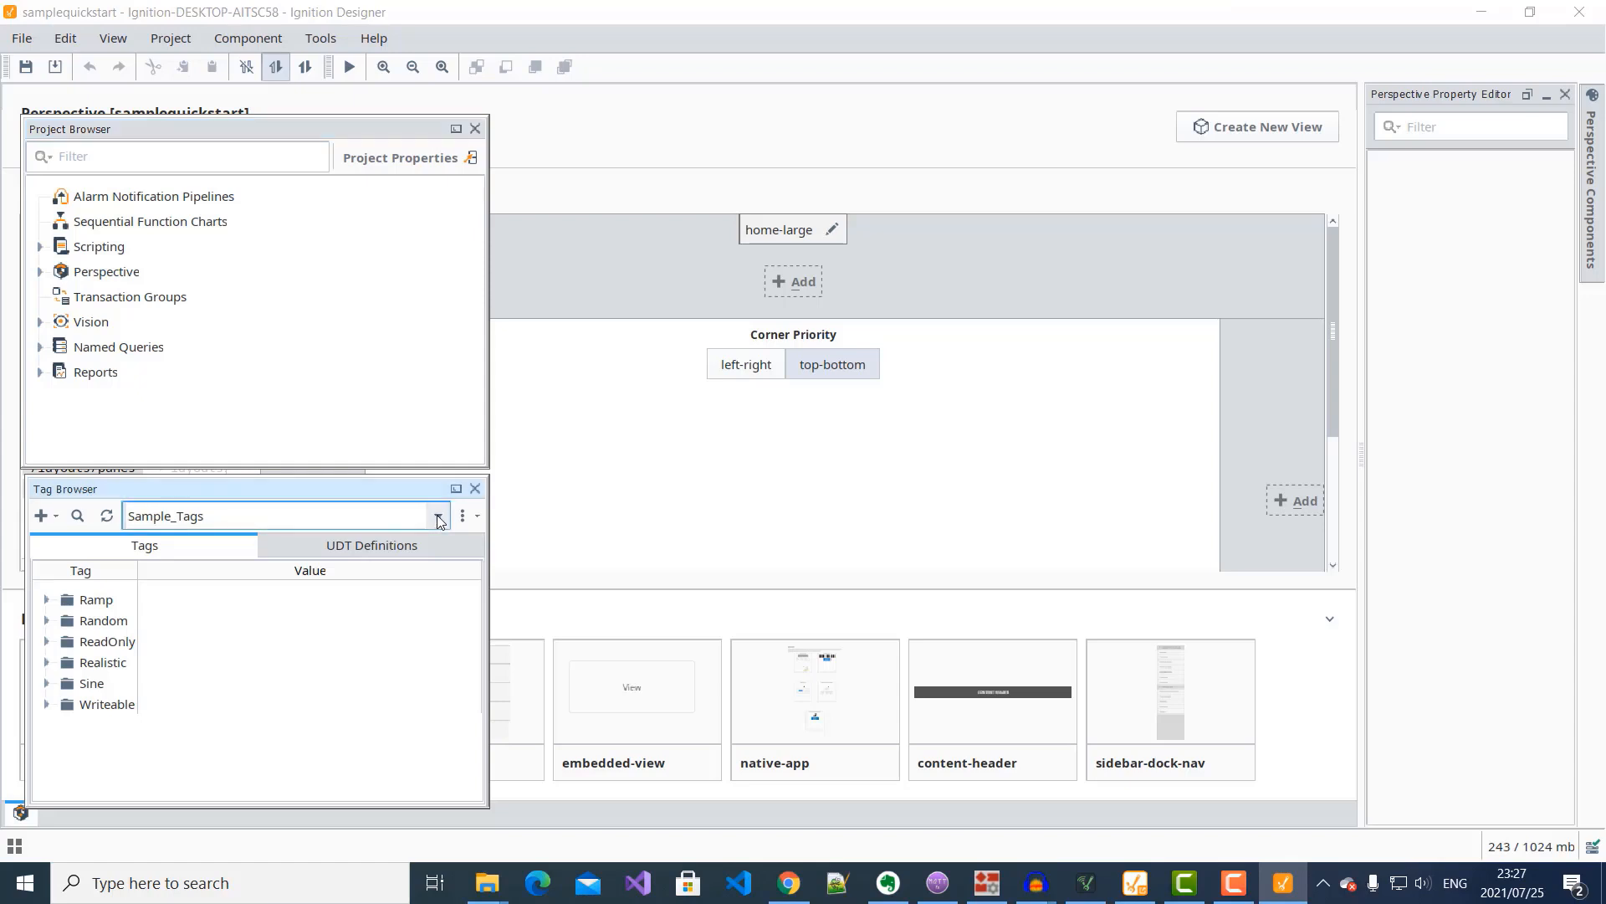
Show the MQTT Engine provider's tags and expand Edge Nodes, HiveMQDemo and MyGroovEpic down to the GroovEpicIO tags.
click(439, 518)
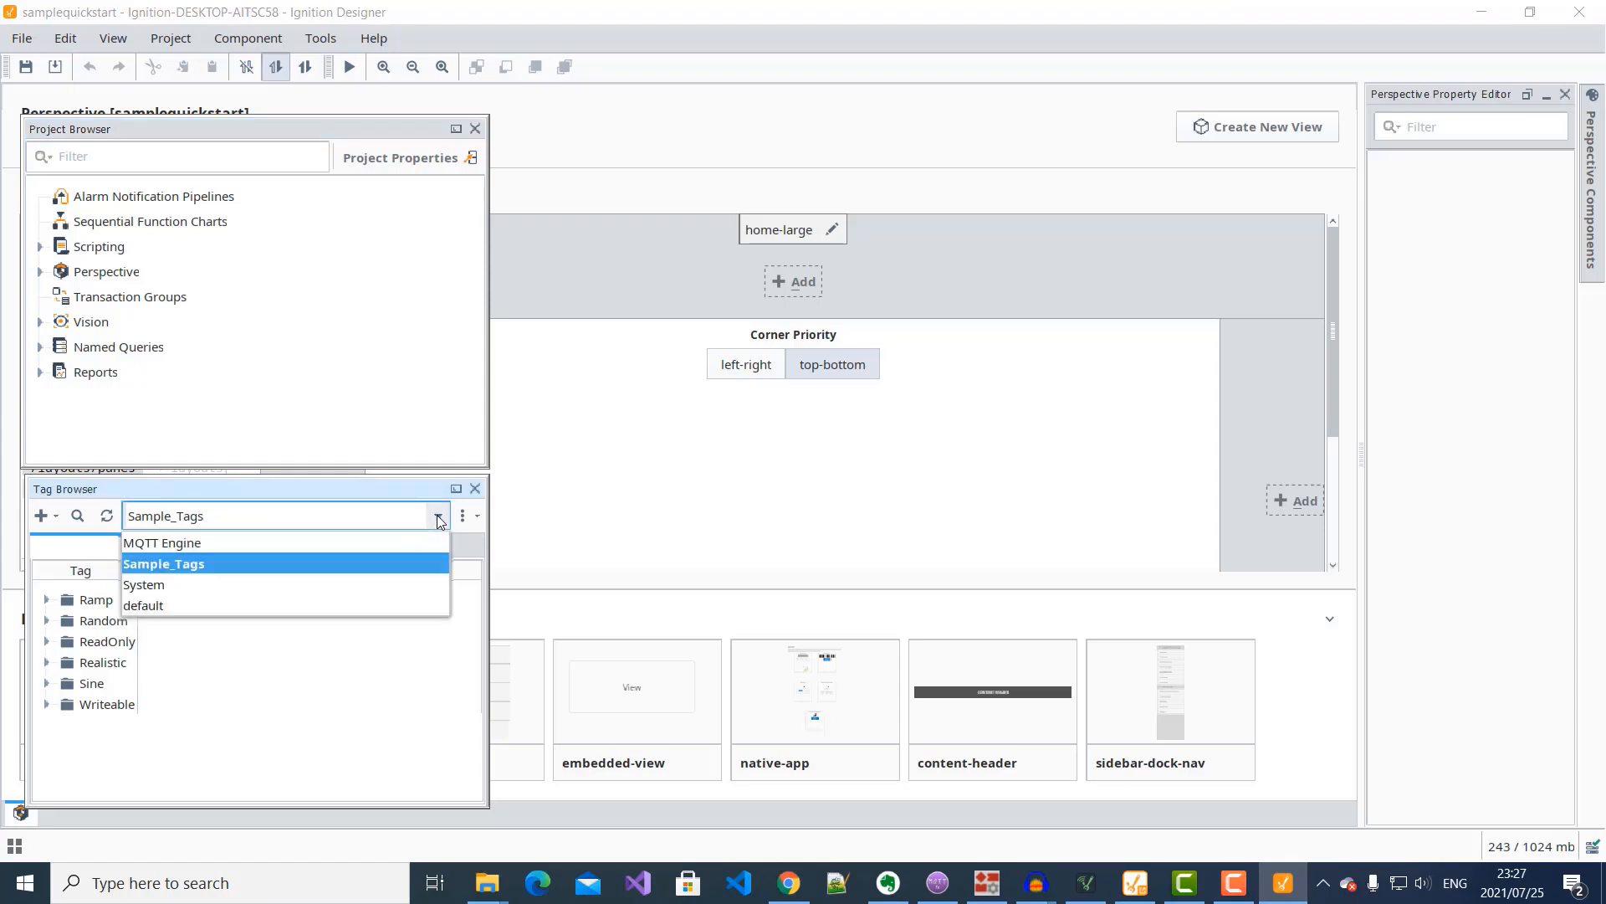
click(179, 544)
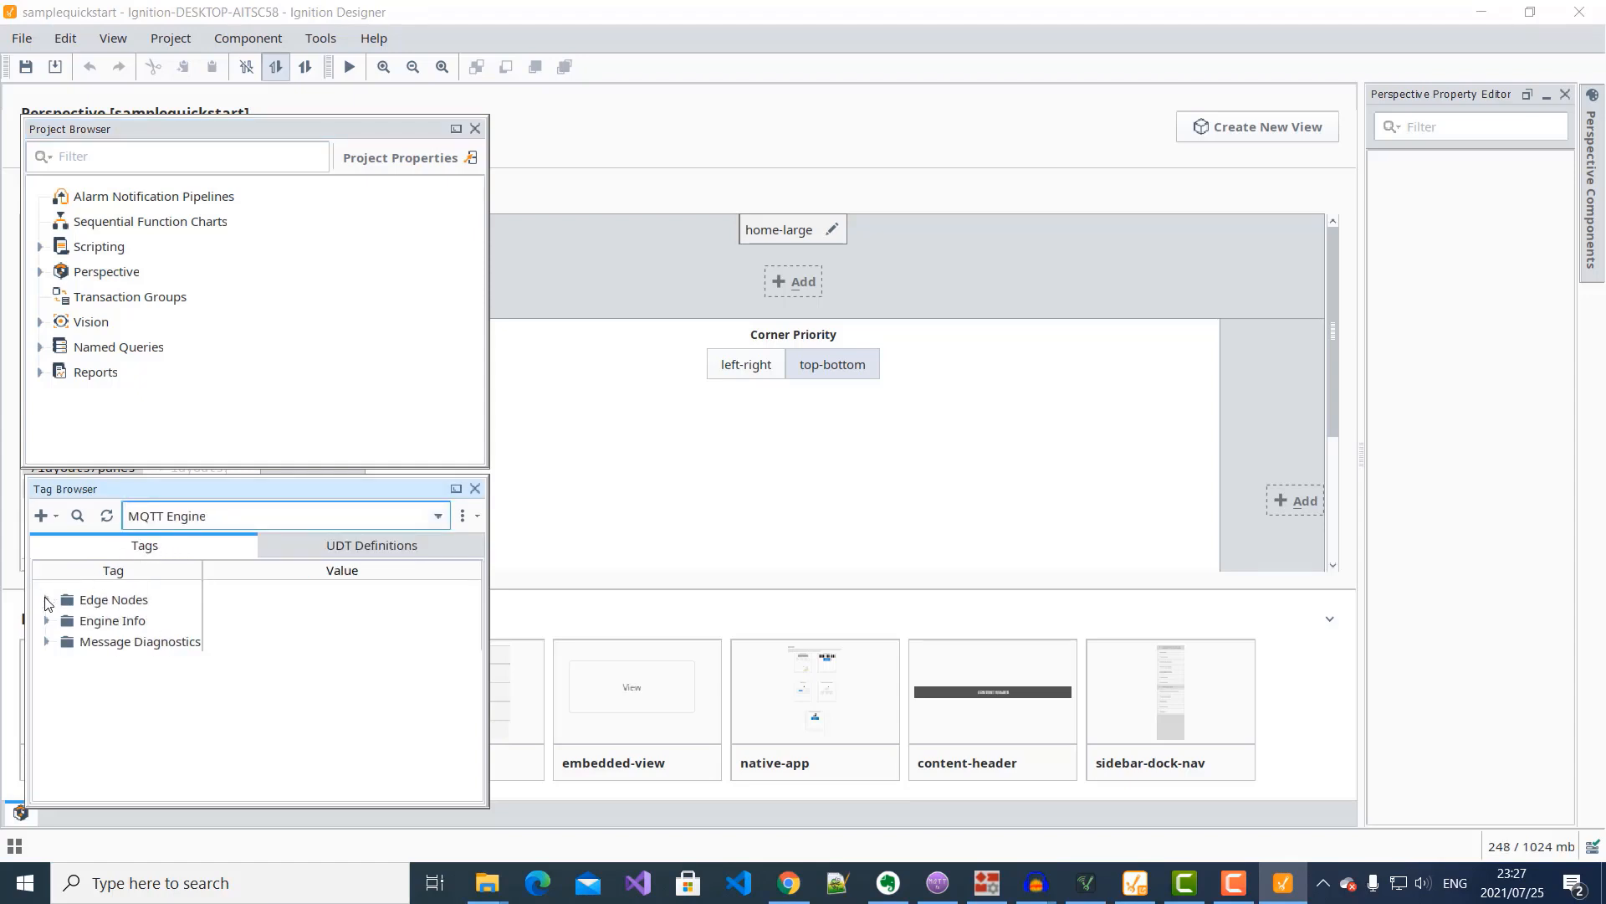
click(47, 602)
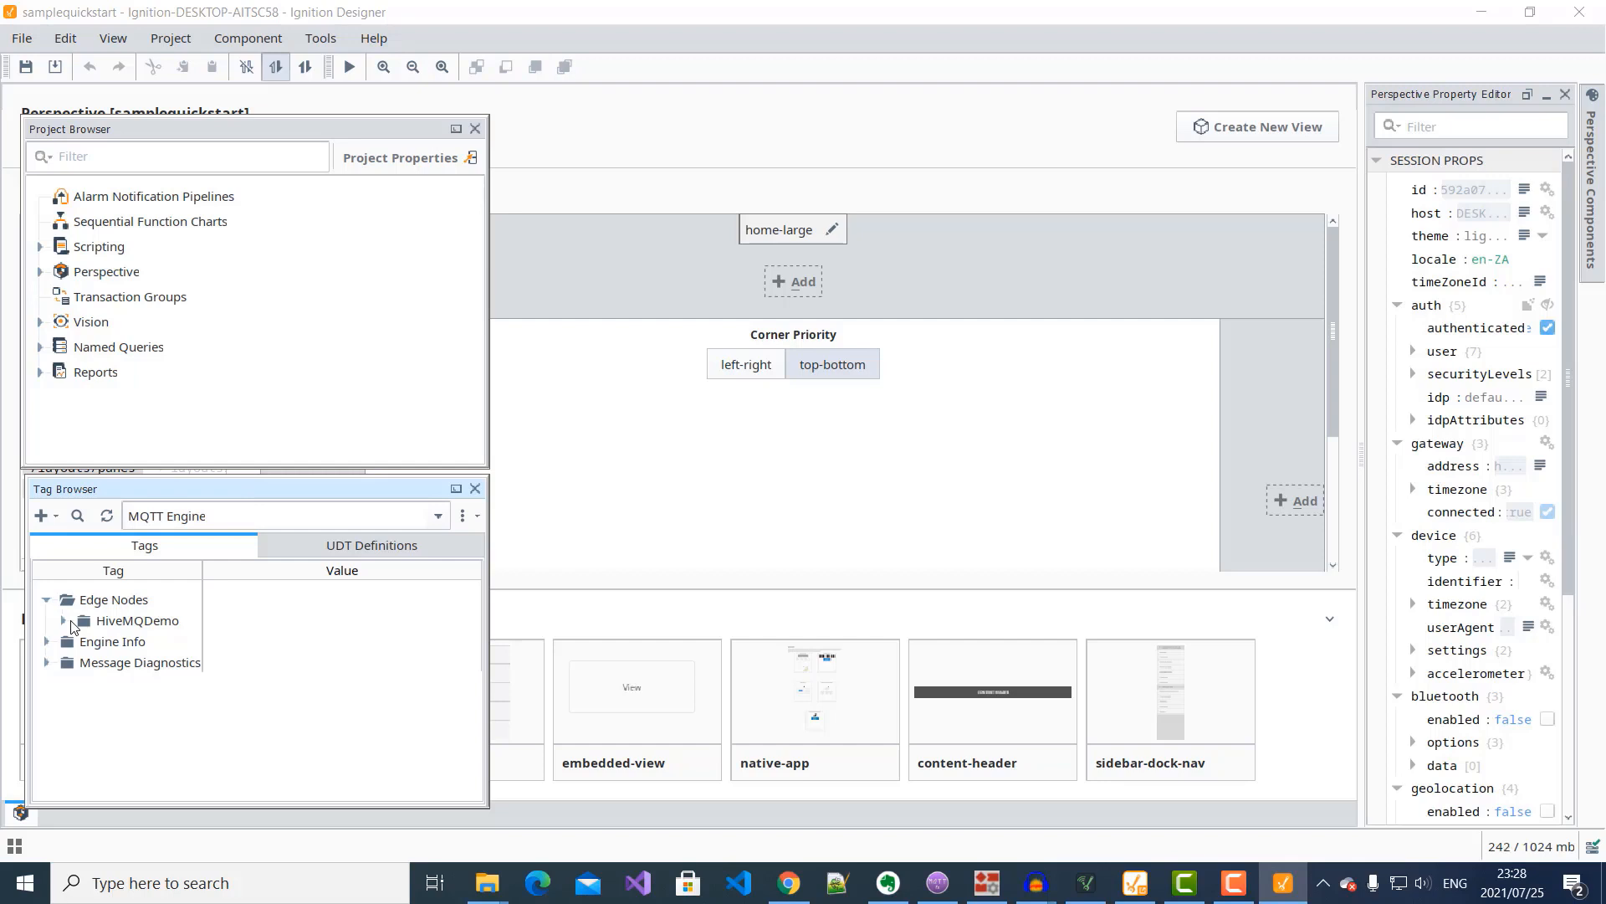
click(66, 623)
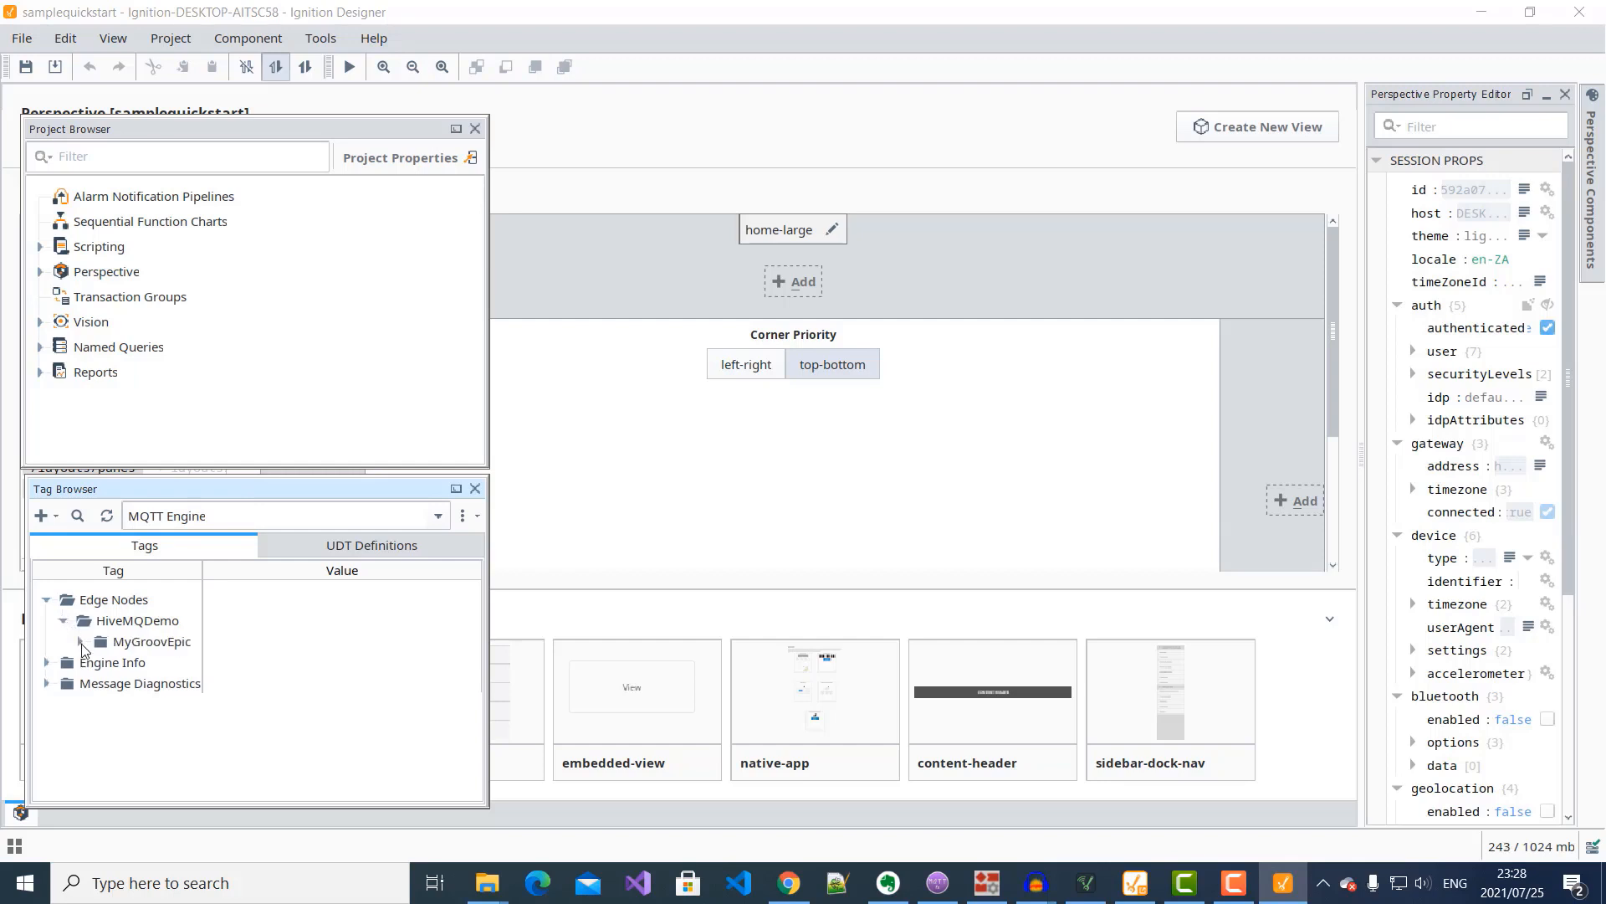
click(81, 642)
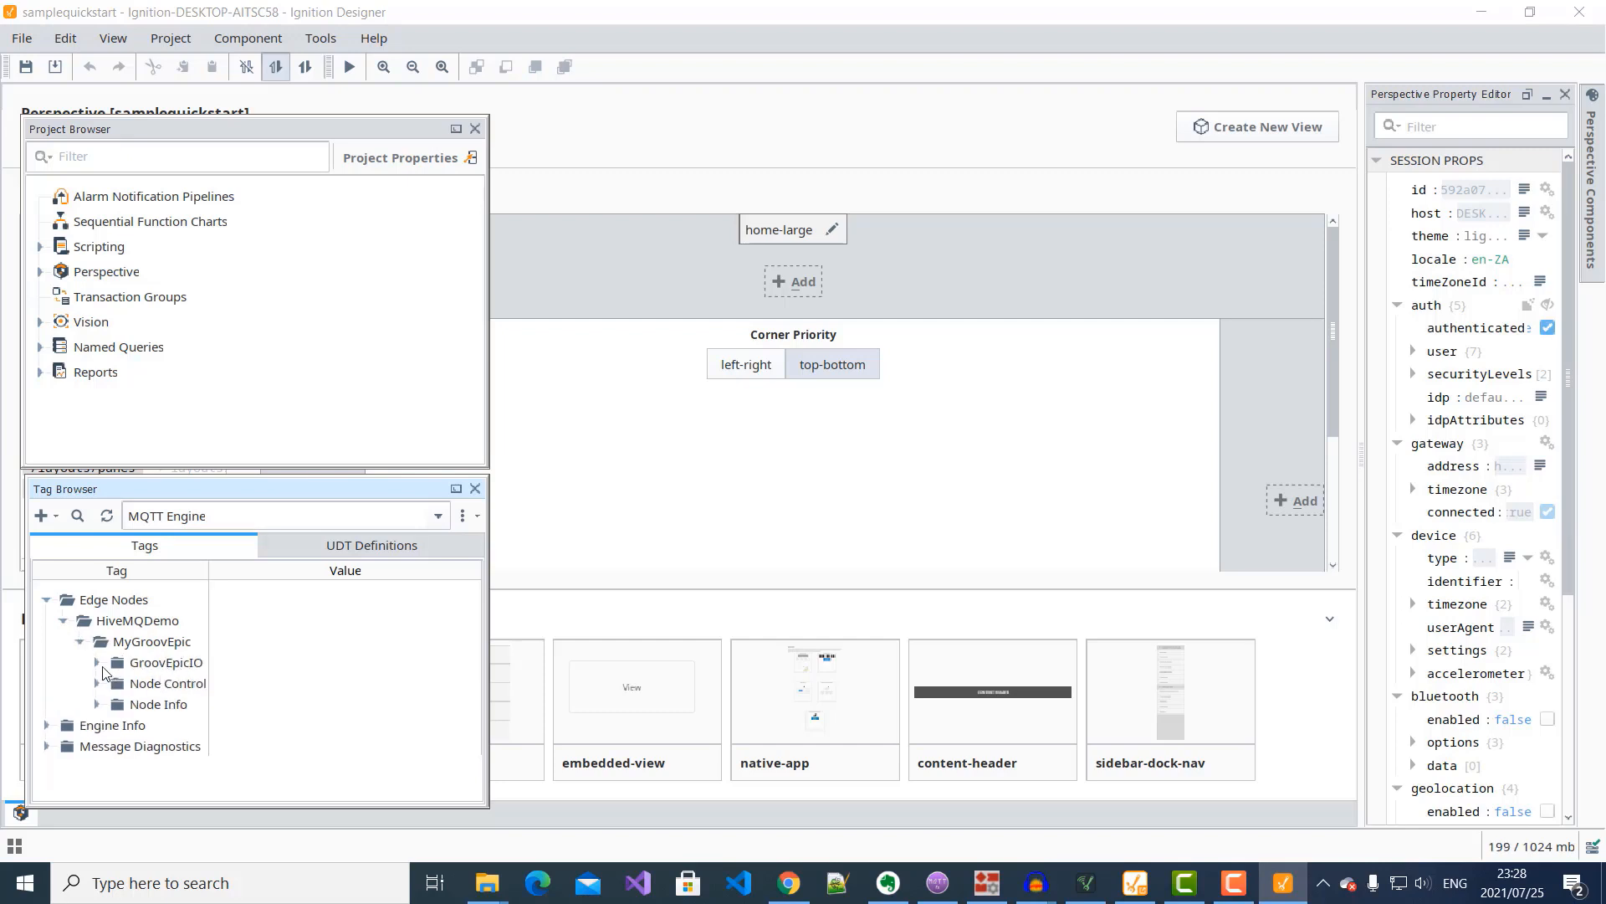
click(97, 663)
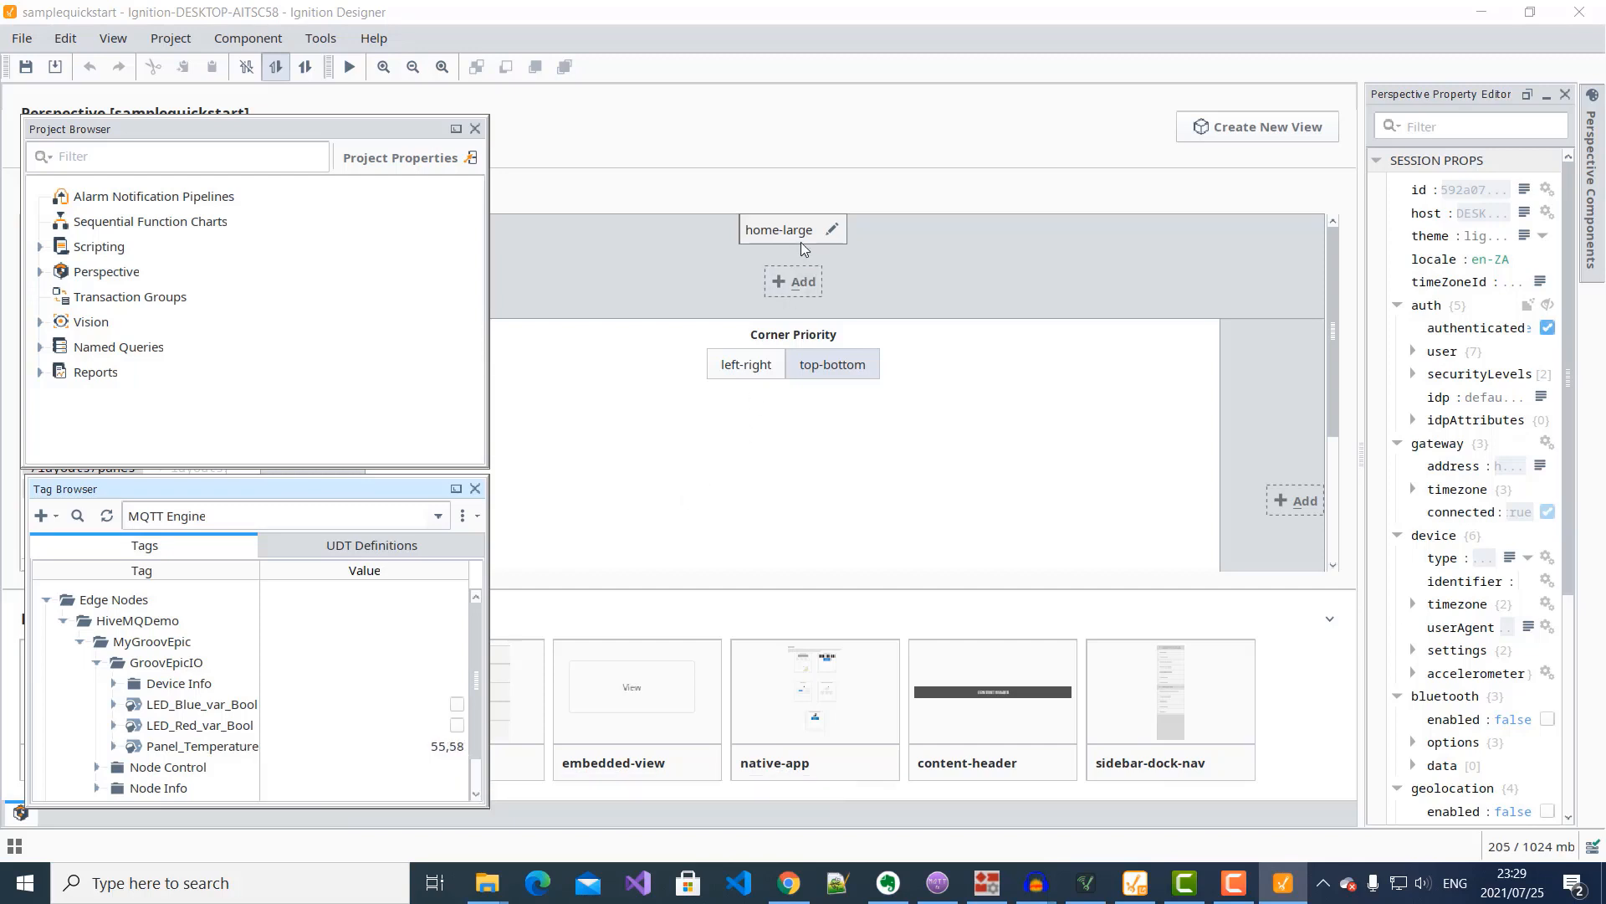
Create a Perspective view named Sample with a Coordinate Container as its root.
click(1265, 128)
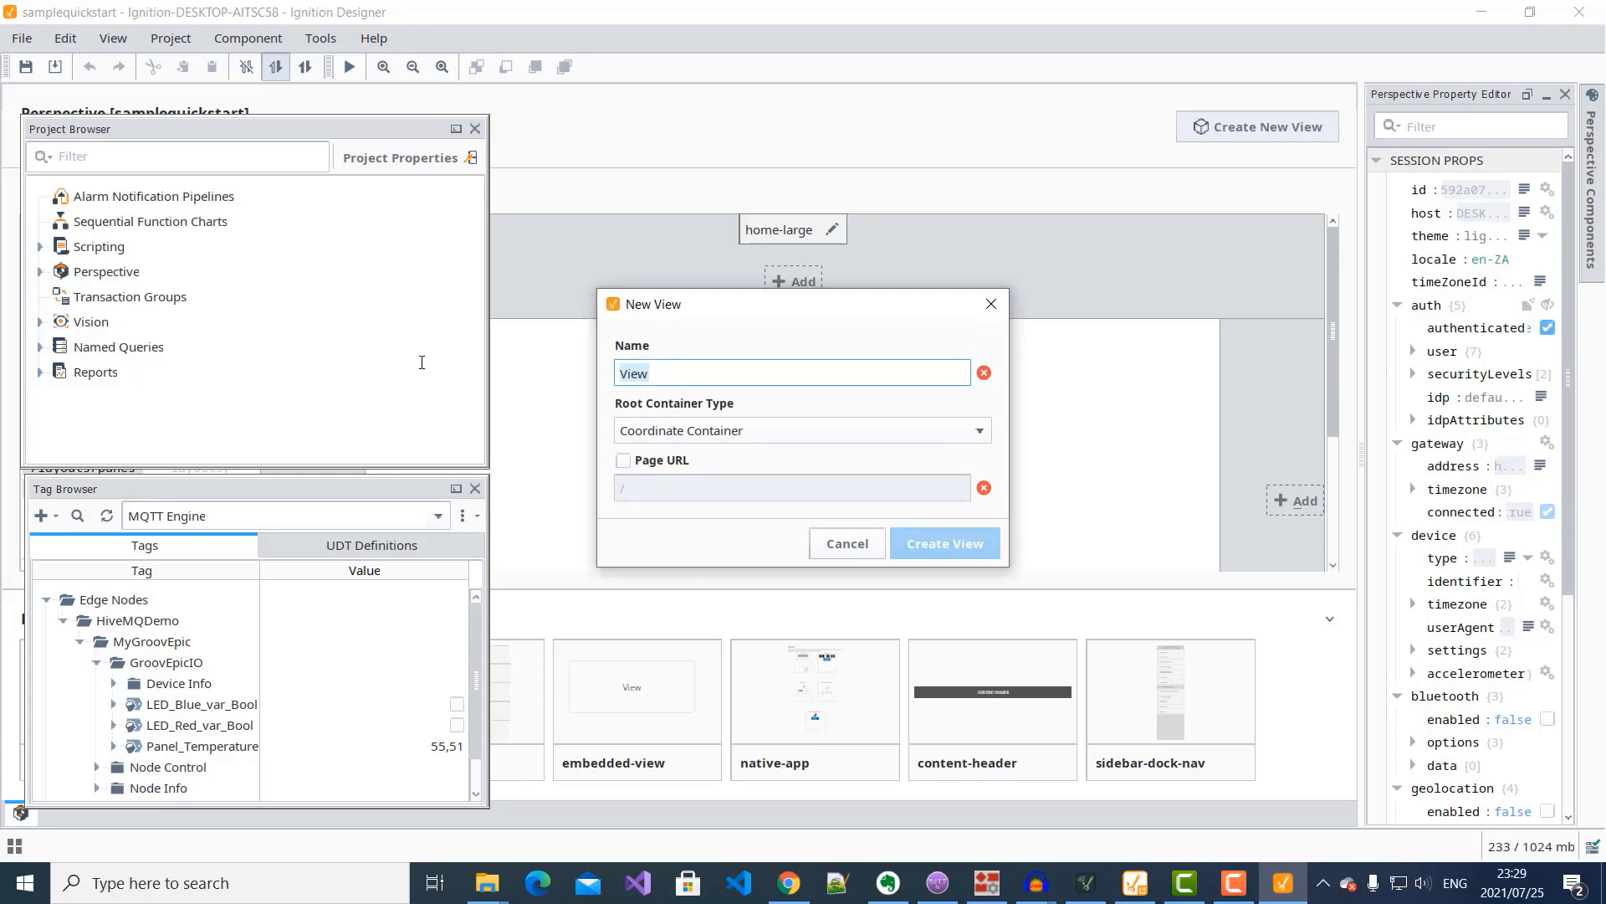
text(Sample)
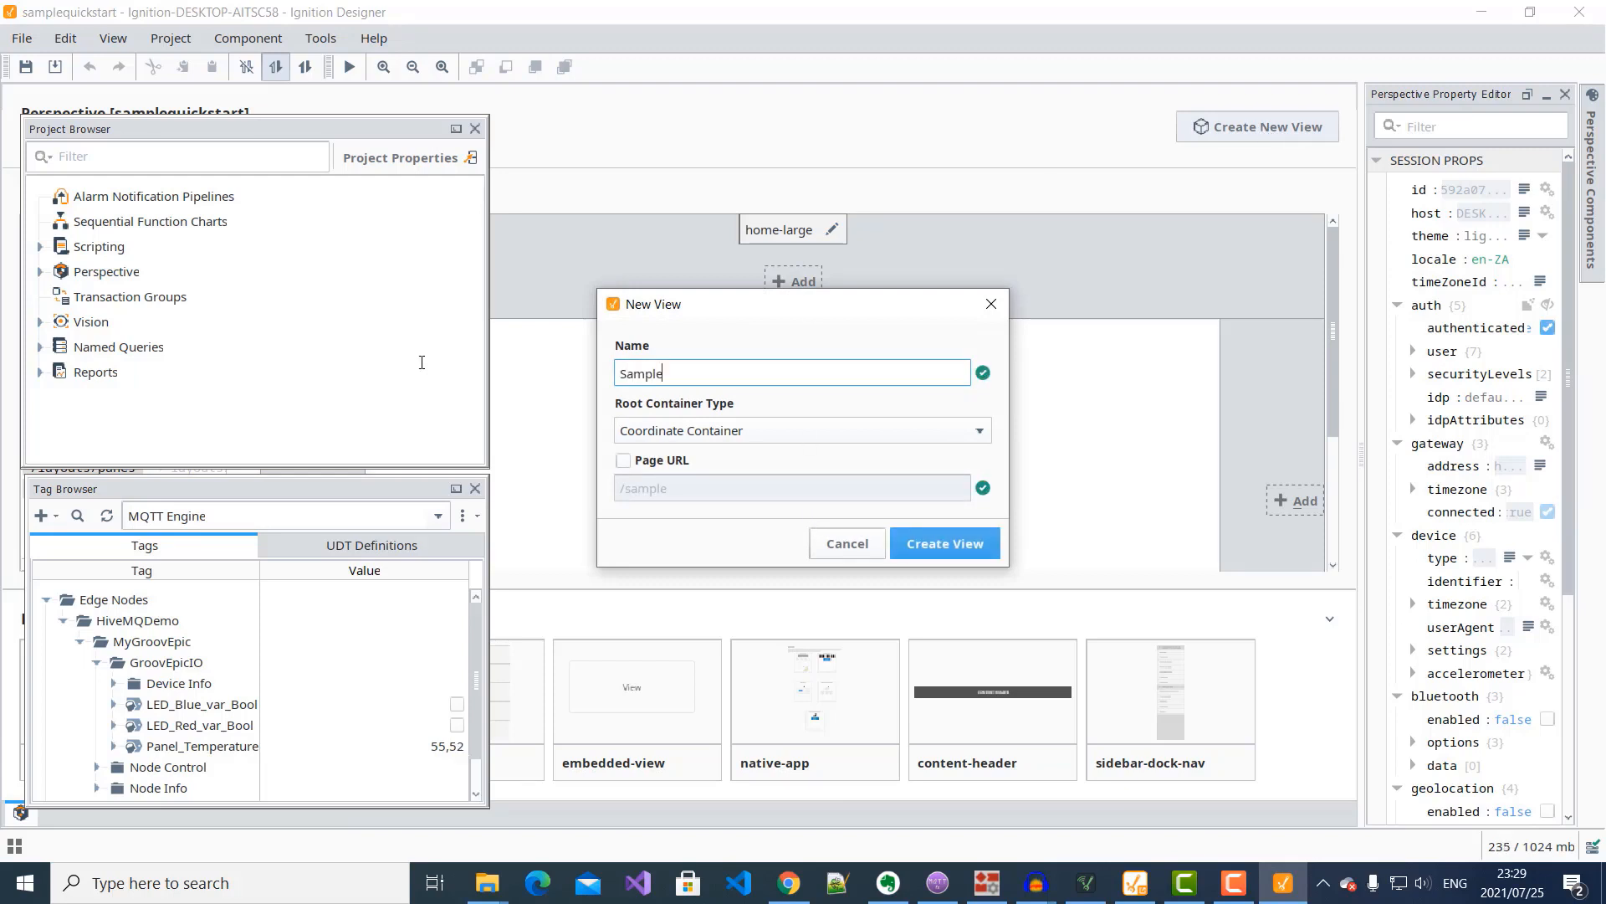
click(953, 548)
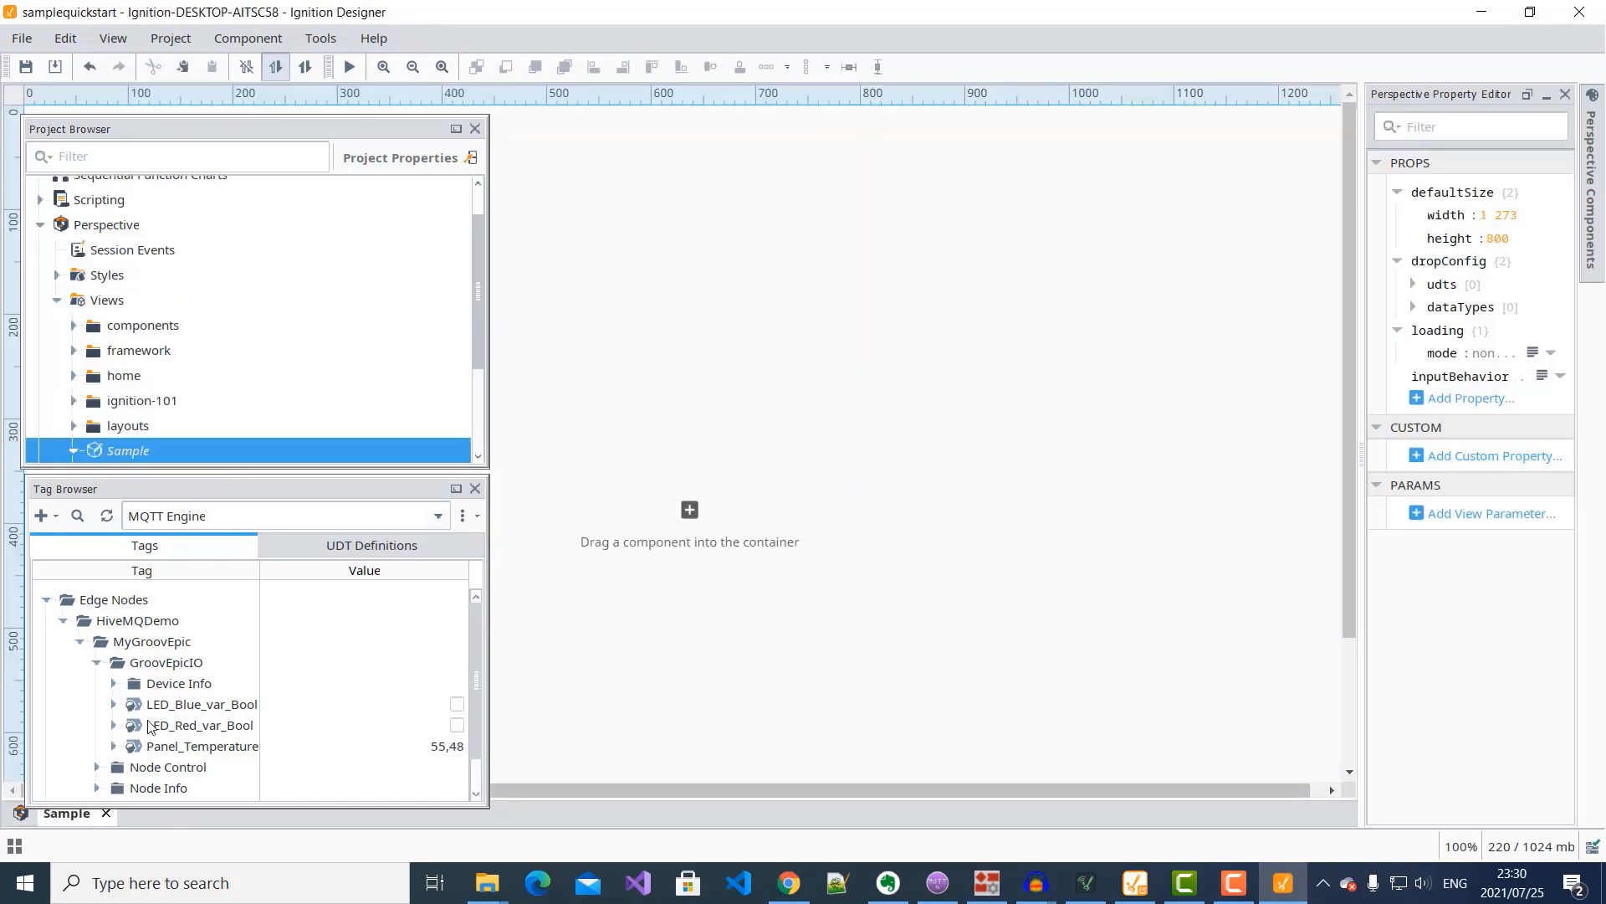
Place the Panel_Temperature tag from GroovEpicIO near the middle of the Sample view as a Thermometer.
click(162, 750)
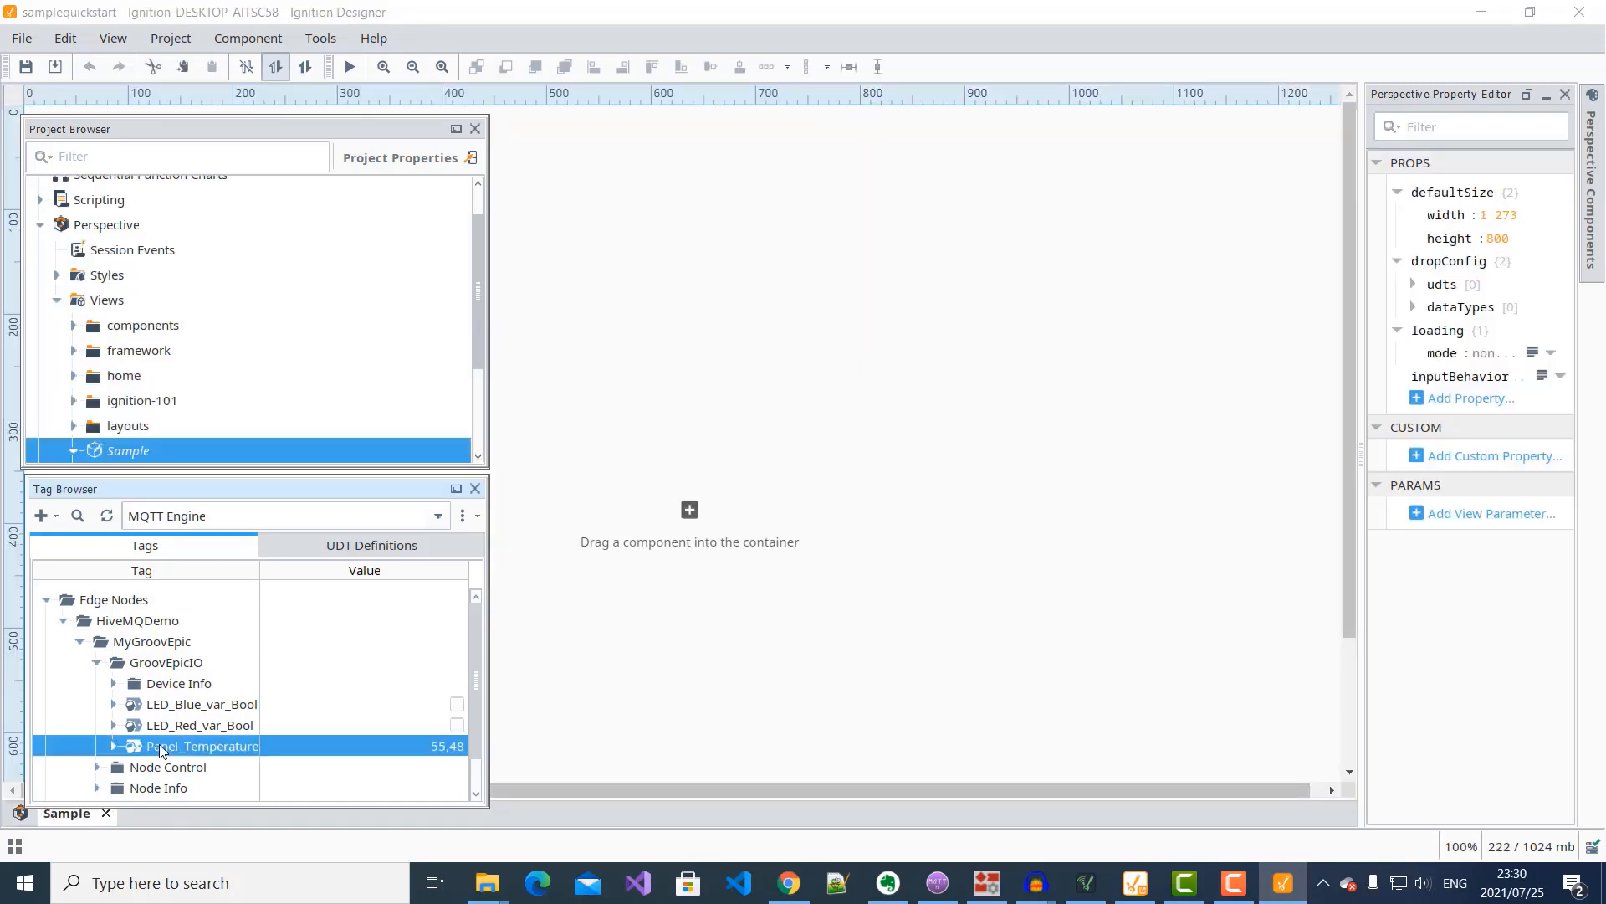
drag(162, 749, 681, 519)
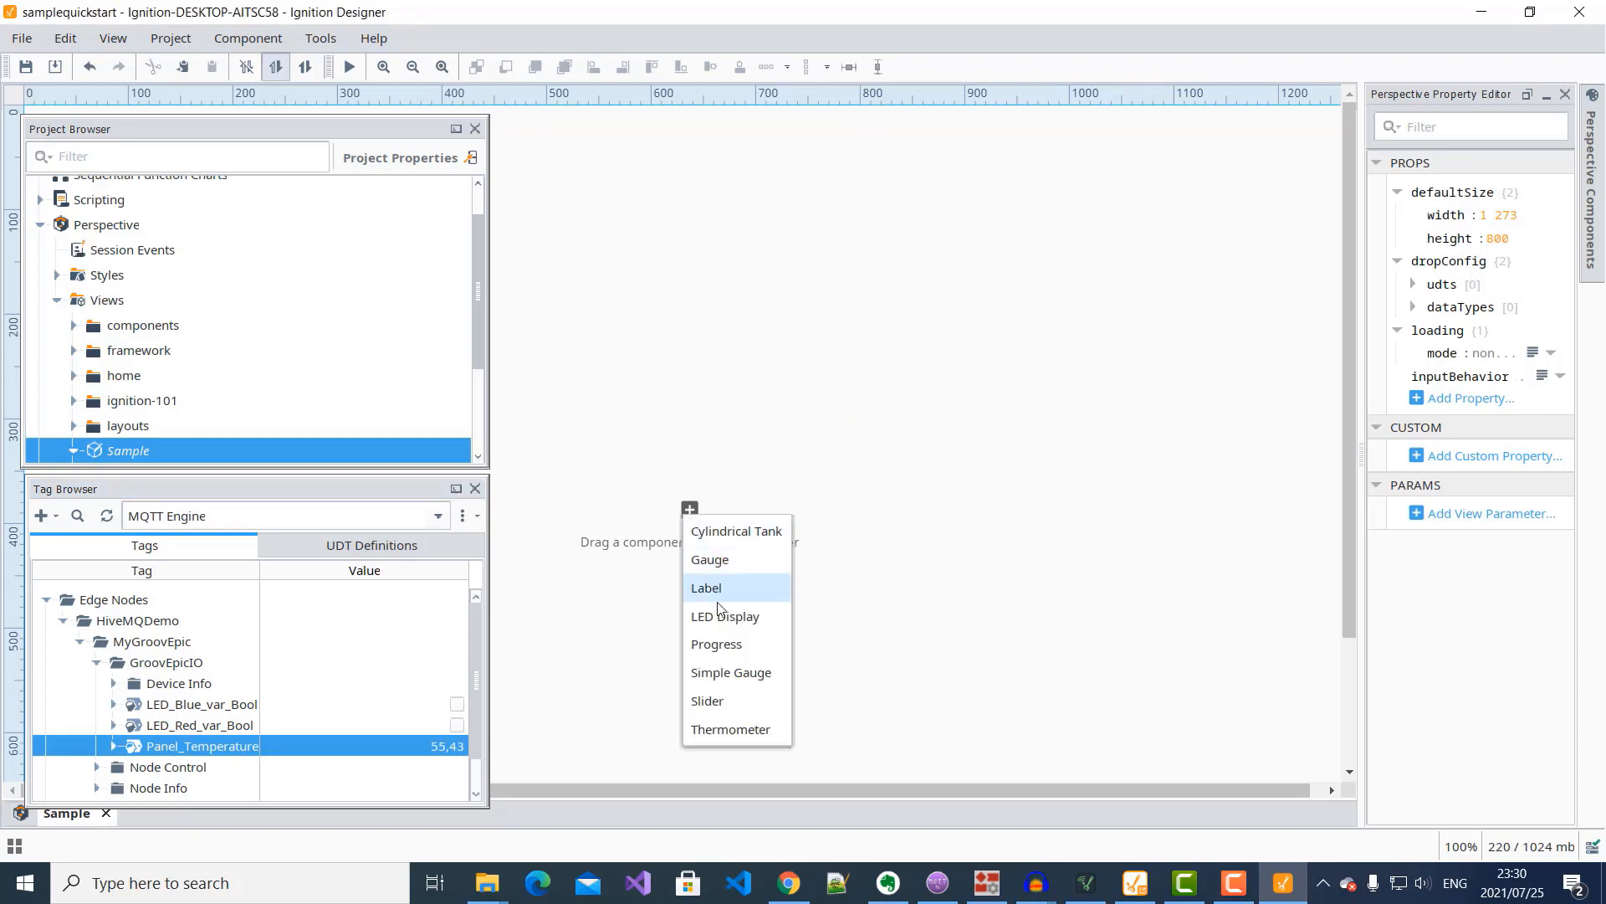
click(725, 729)
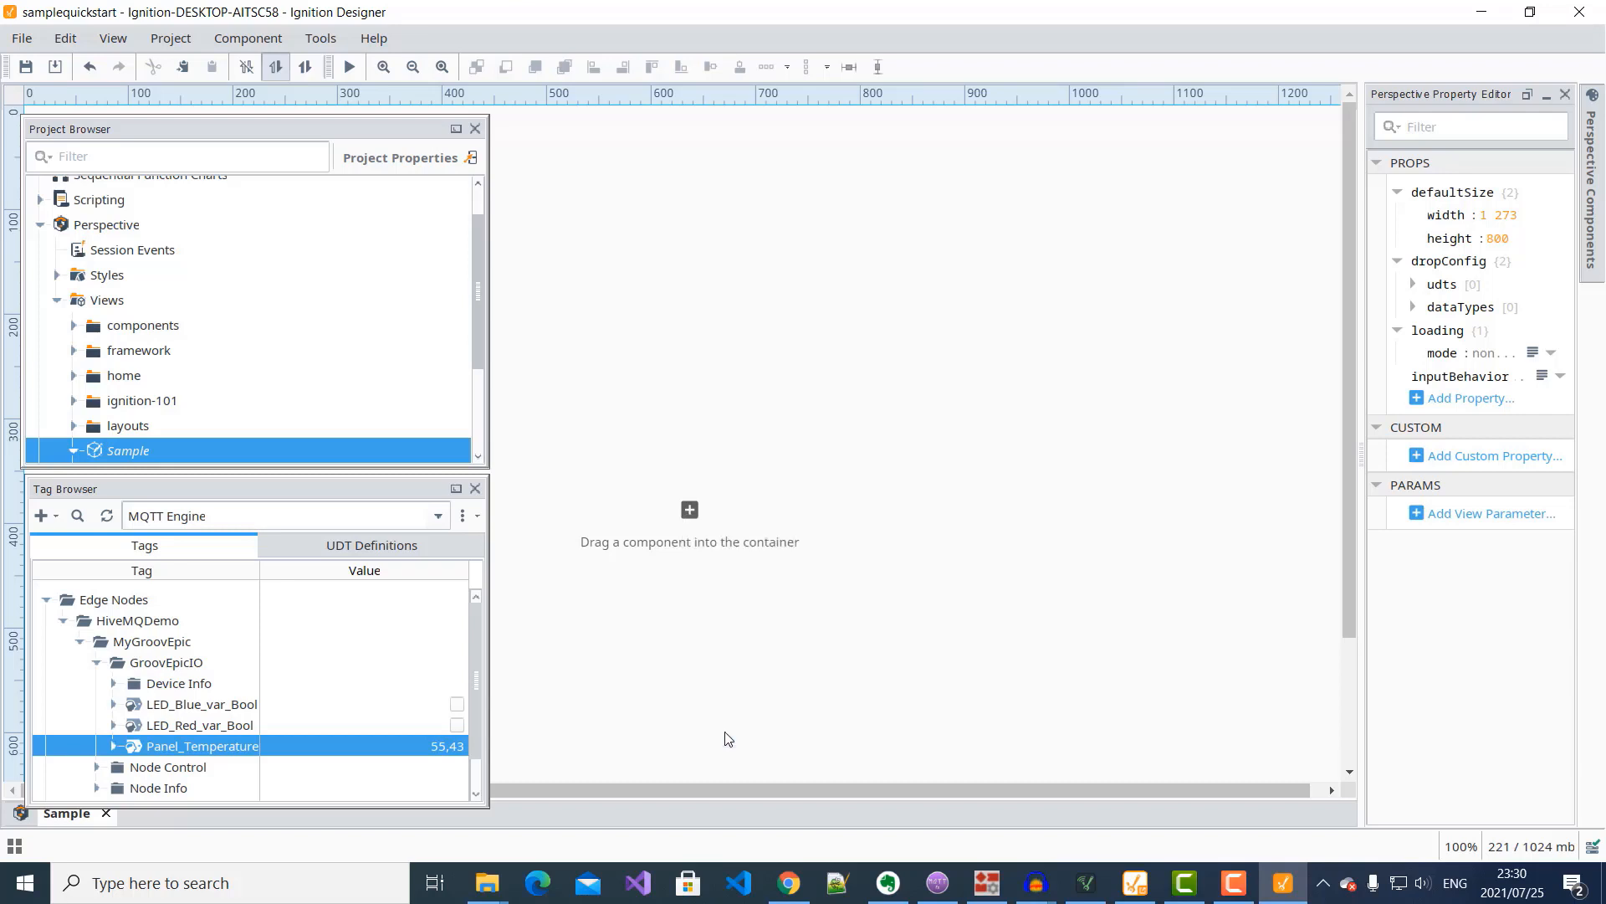